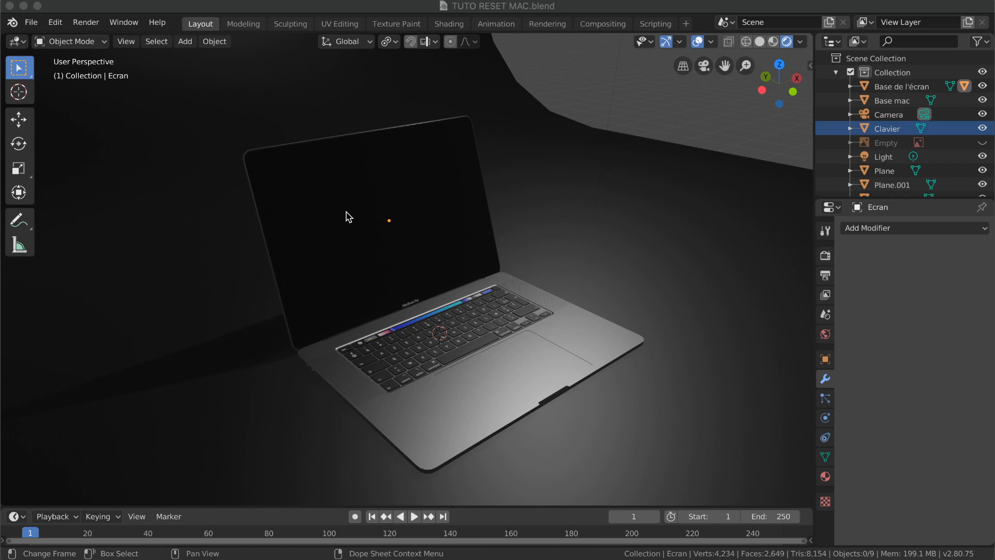
# Examine the laptop model from several angles, covering the screen, the base and the keyboard.
pyautogui.hscroll(5, 348, 218)
pyautogui.hscroll(5, 347, 223)
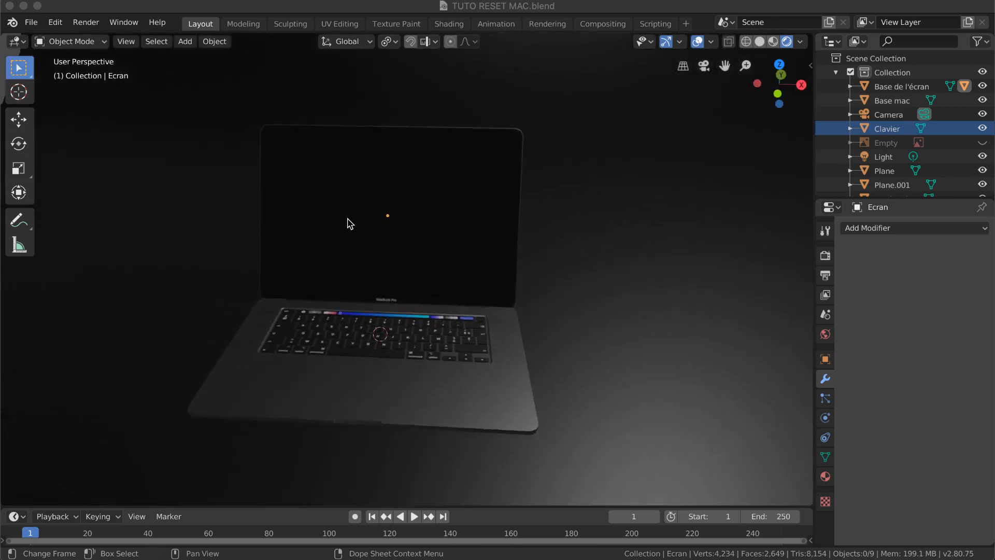
pyautogui.hscroll(4, 348, 223)
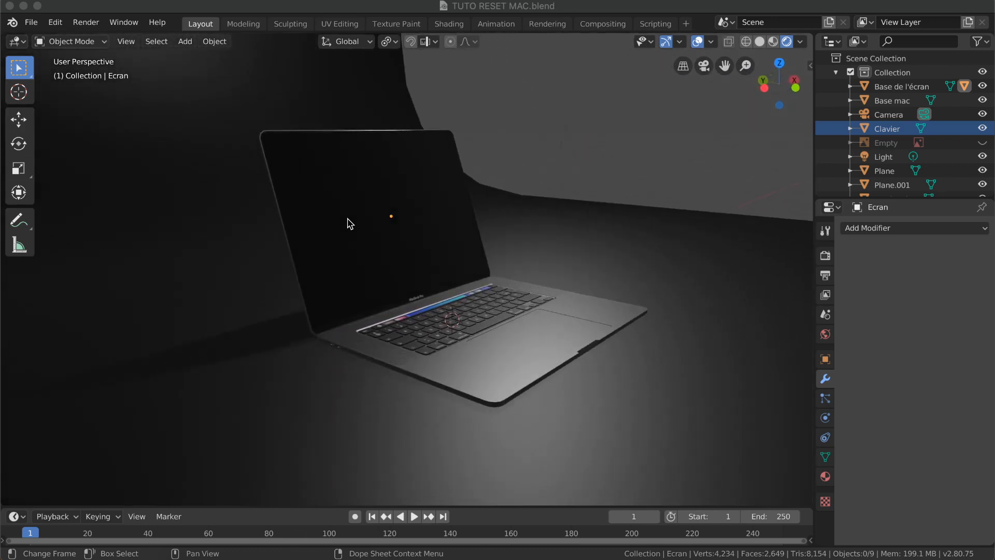
pyautogui.scroll(-5, 348, 223)
pyautogui.scroll(5, 347, 224)
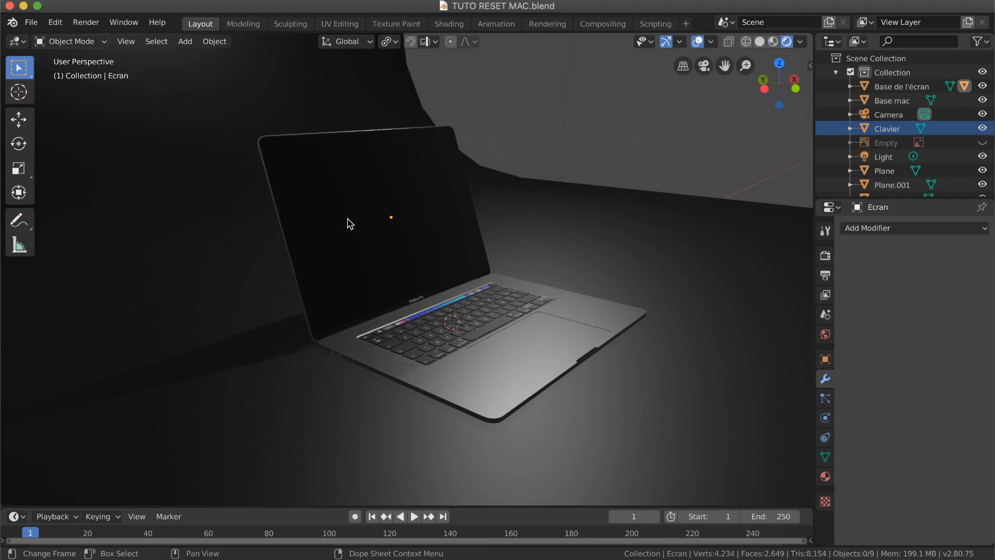
pyautogui.keyDown('ctrl'); pyautogui.scroll(4, 347, 223); pyautogui.keyUp('ctrl')
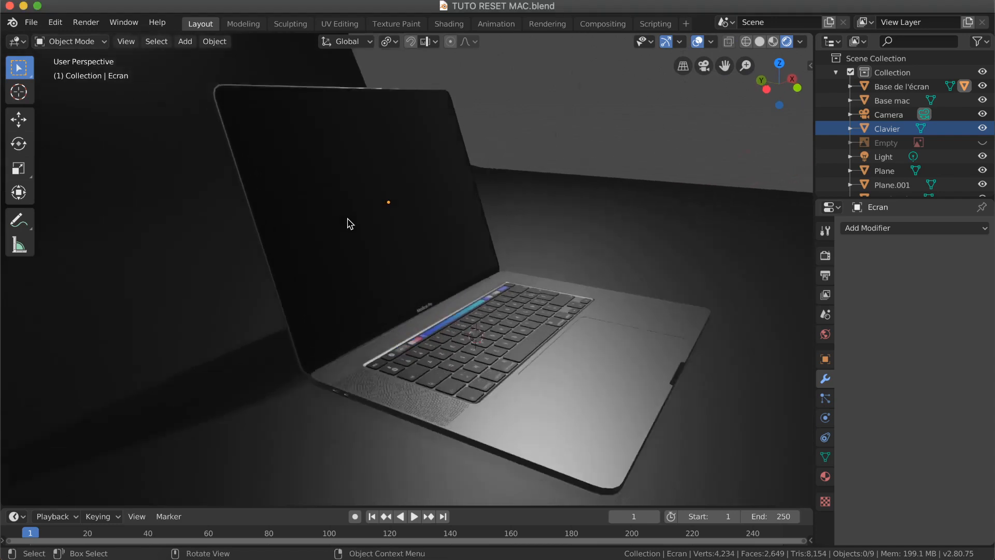
pyautogui.hscroll(3, 348, 223)
pyautogui.hscroll(3, 347, 223)
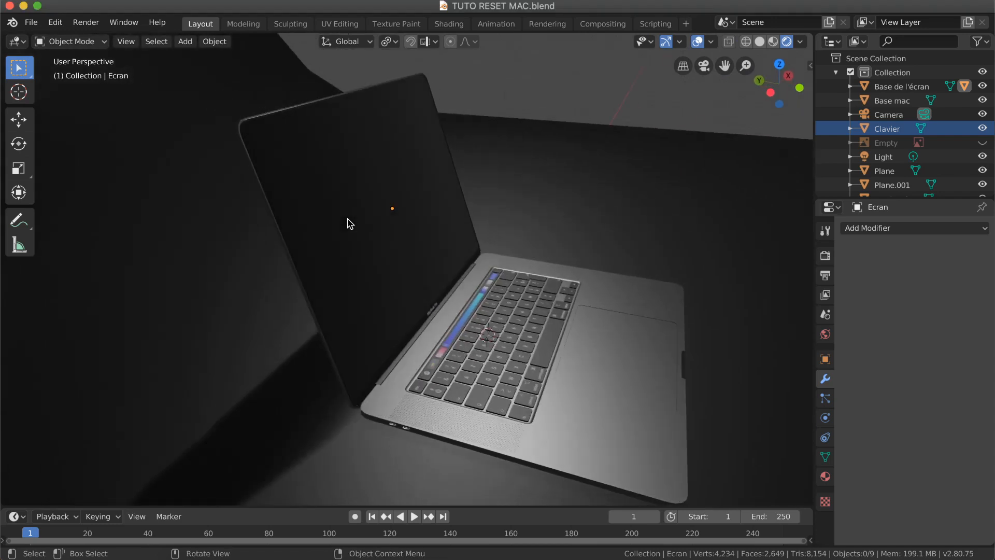
pyautogui.keyDown('shift'); pyautogui.hscroll(3, 347, 223); pyautogui.keyUp('shift')
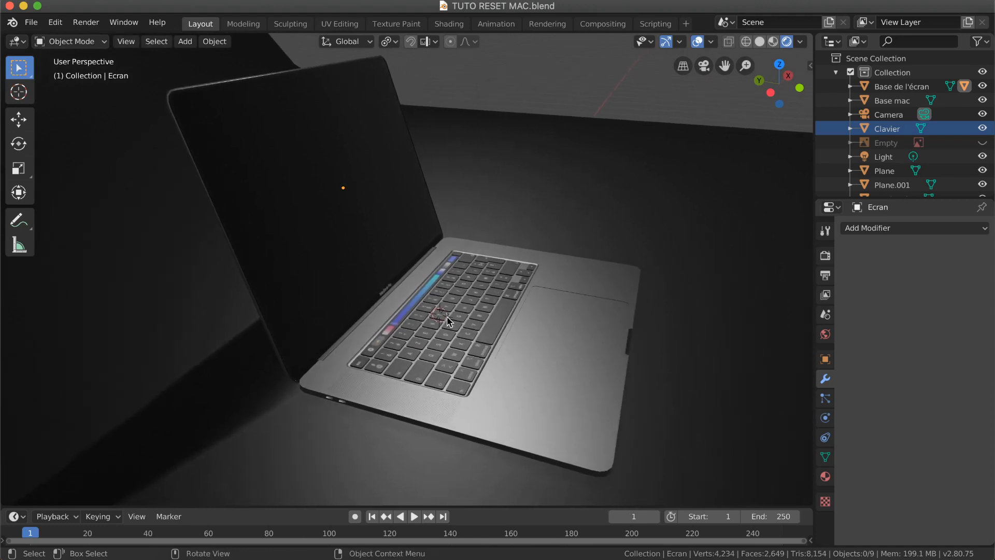
# Inspect the edges of the keyboard keys up close around the lower modifier keys.
pyautogui.keyDown('ctrl'); pyautogui.scroll(5, 448, 322); pyautogui.keyUp('ctrl')
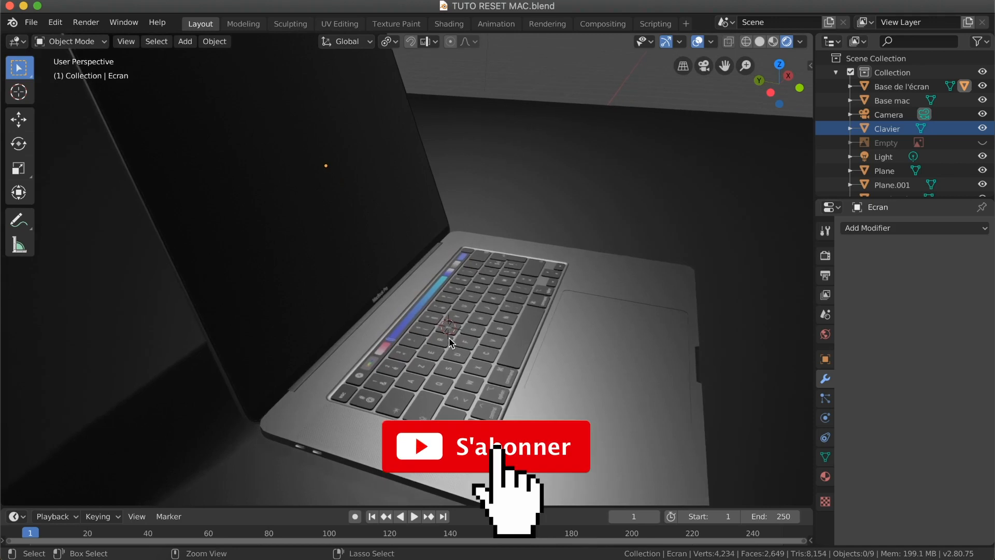
pyautogui.keyDown('ctrl'); pyautogui.scroll(2, 449, 338); pyautogui.keyUp('ctrl')
pyautogui.keyDown('shift'); pyautogui.scroll(-3, 449, 338); pyautogui.keyUp('shift')
pyautogui.keyDown('ctrl'); pyautogui.scroll(2, 449, 338); pyautogui.keyUp('ctrl')
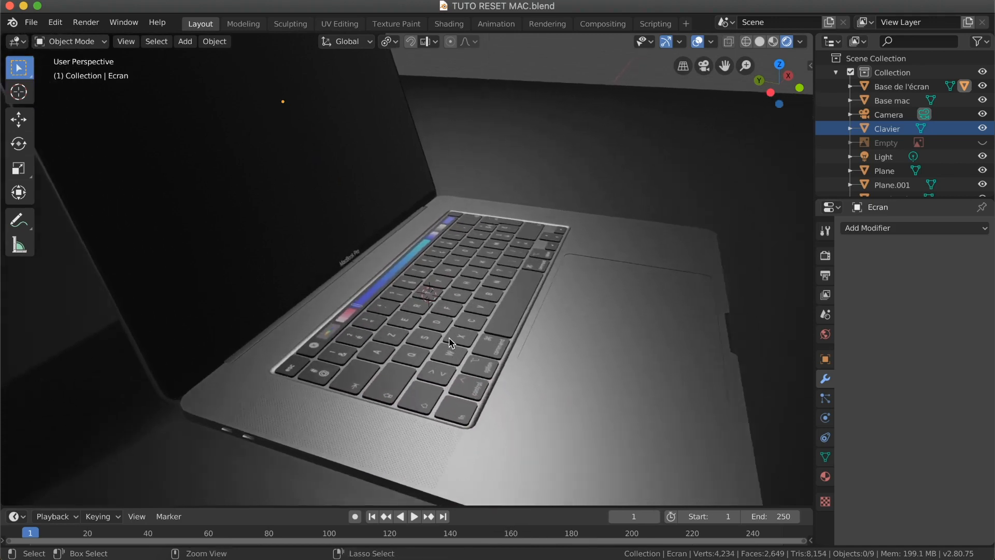
pyautogui.keyDown('ctrl'); pyautogui.scroll(2, 449, 338); pyautogui.keyUp('ctrl')
pyautogui.hscroll(-3, 449, 338)
pyautogui.hscroll(-6, 449, 342)
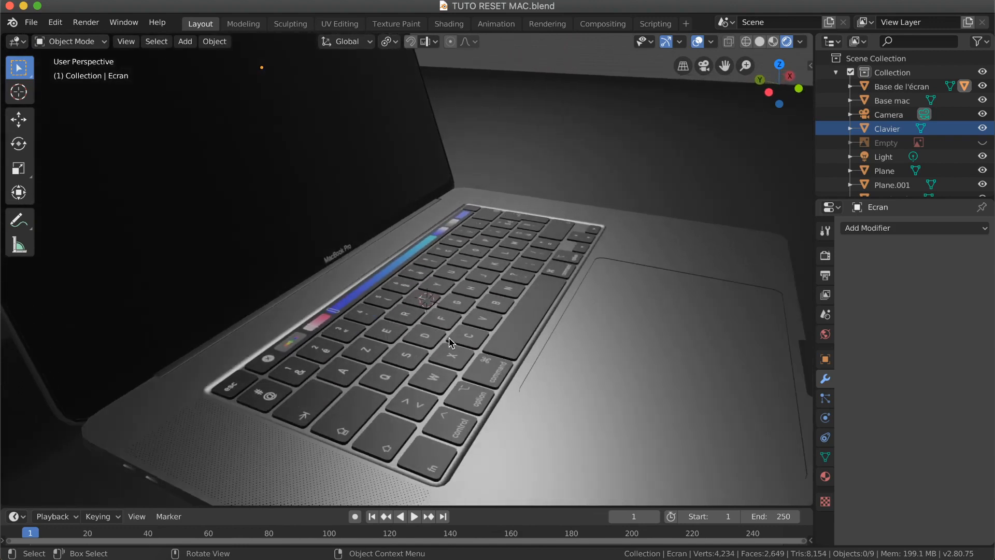
pyautogui.hscroll(-6, 449, 338)
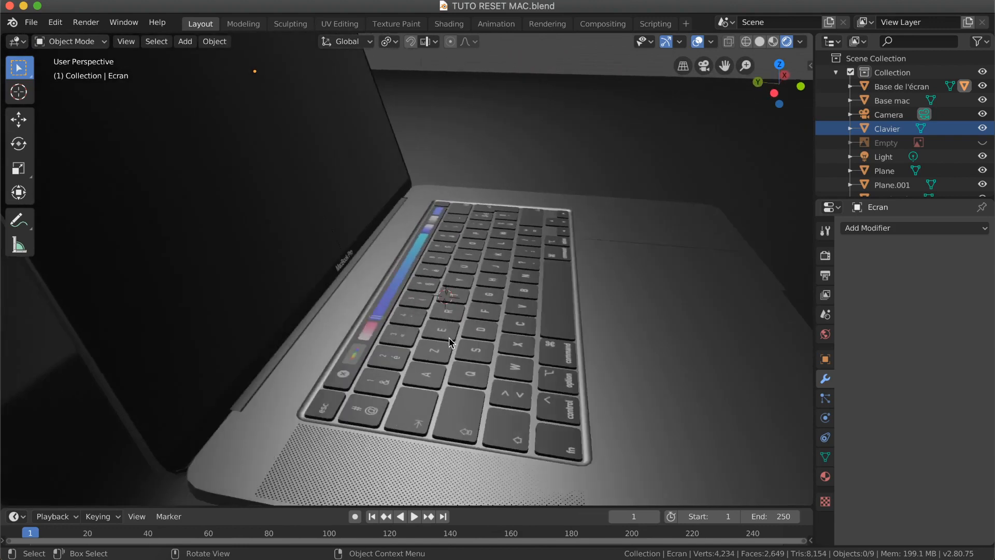
pyautogui.hscroll(-6, 449, 338)
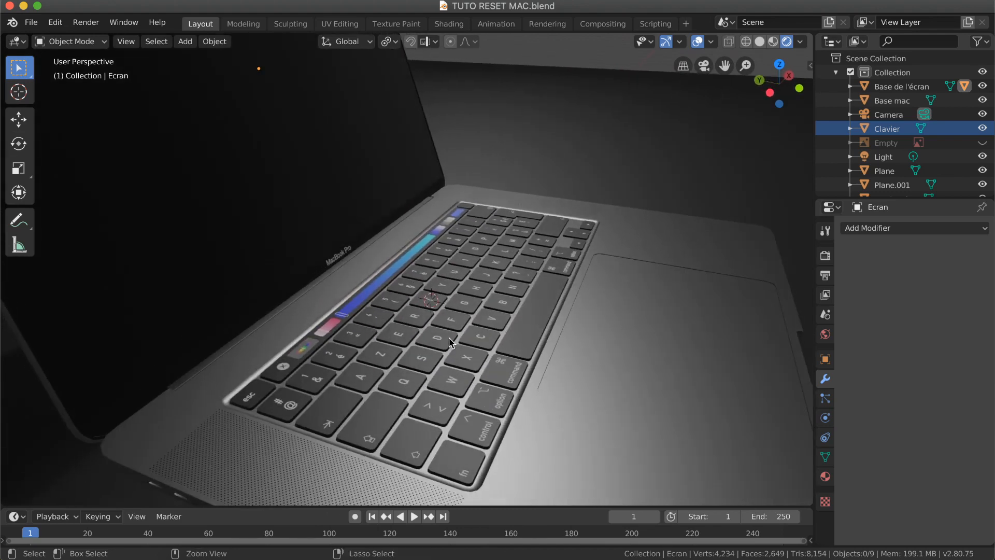
pyautogui.keyDown('ctrl'); pyautogui.scroll(5, 448, 338); pyautogui.keyUp('ctrl')
pyautogui.keyDown('shift'); pyautogui.scroll(-4, 449, 338); pyautogui.keyUp('shift')
pyautogui.keyDown('shift'); pyautogui.scroll(-3, 450, 342); pyautogui.keyUp('shift')
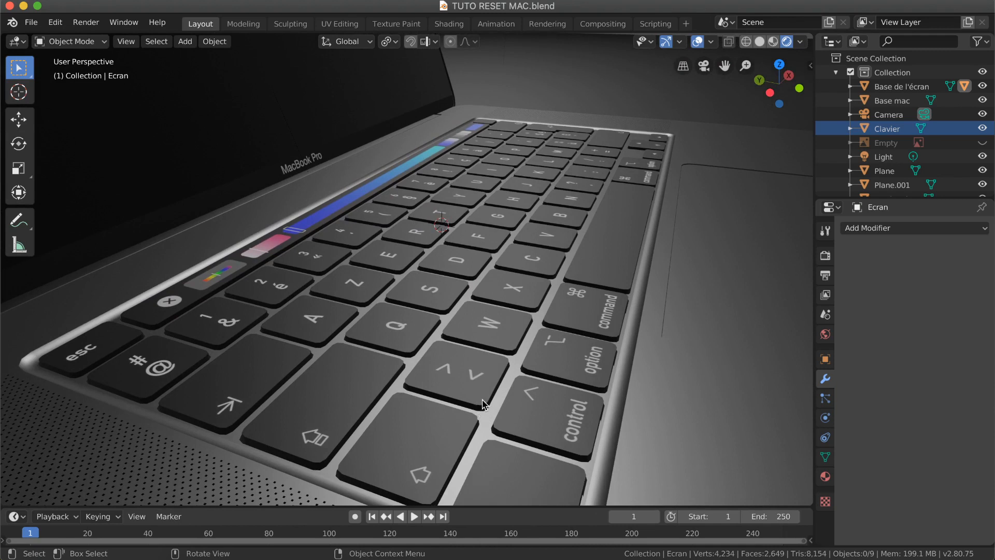
pyautogui.keyDown('shift'); pyautogui.scroll(-3, 482, 399); pyautogui.keyUp('shift')
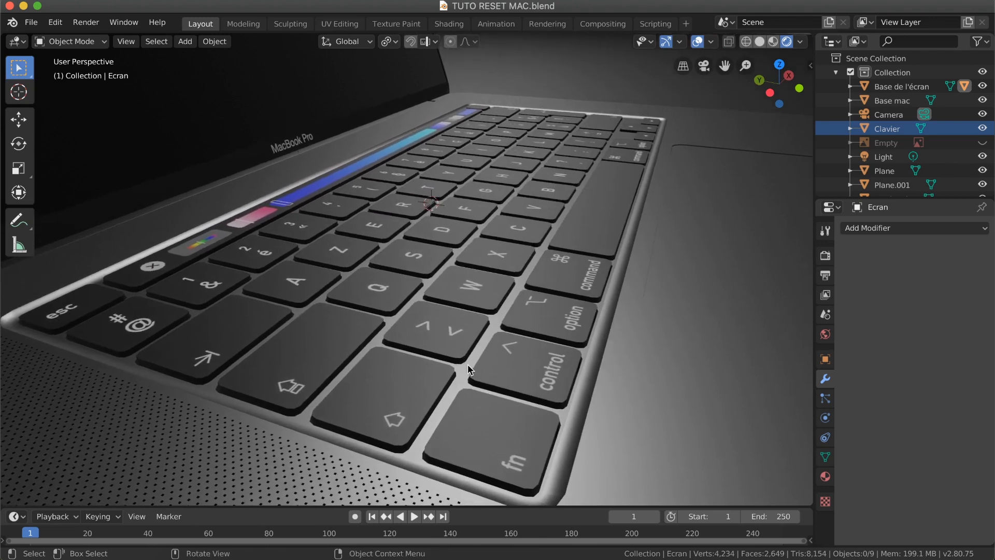
pyautogui.scroll(3, 468, 364)
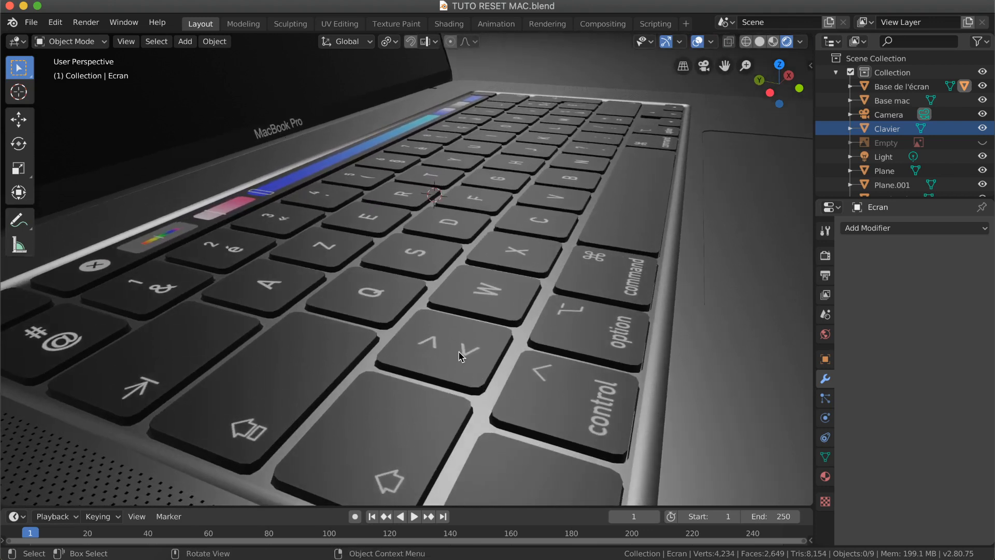
# Add a Bevel modifier to the keyboard object Clavier.
pyautogui.click(461, 355)
pyautogui.keyDown('shift'); pyautogui.hscroll(4, 461, 356); pyautogui.keyUp('shift')
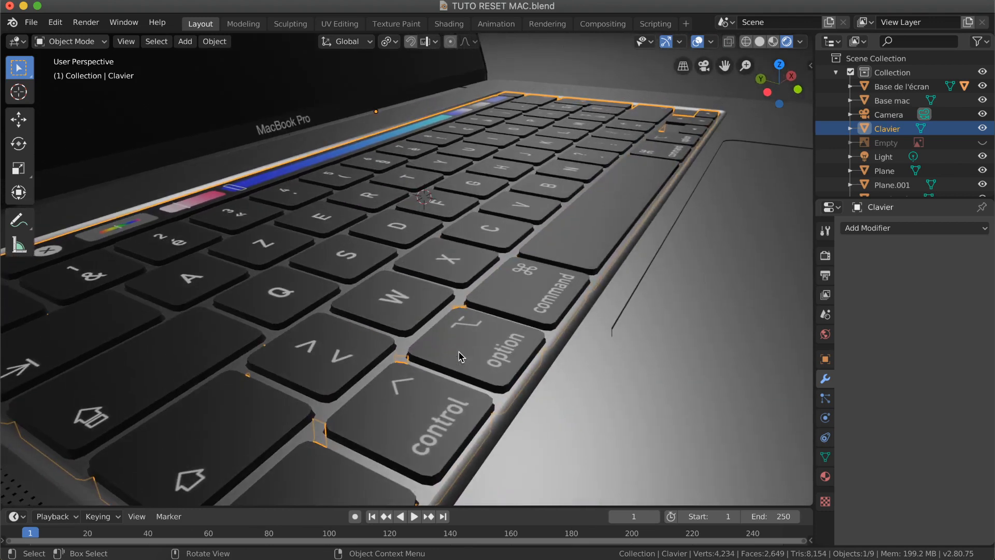
pyautogui.scroll(2, 393, 333)
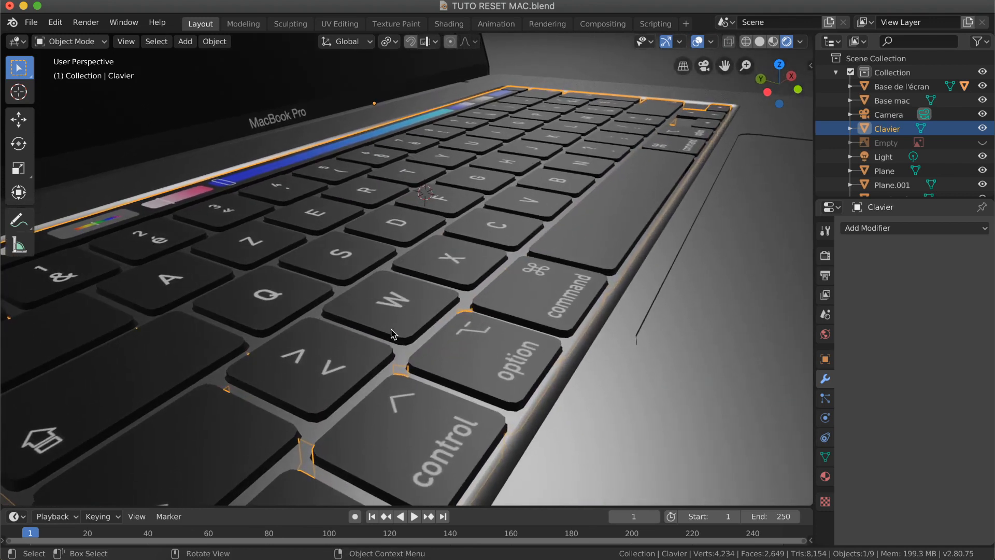
pyautogui.keyDown('shift'); pyautogui.hscroll(-4, 392, 333); pyautogui.keyUp('shift')
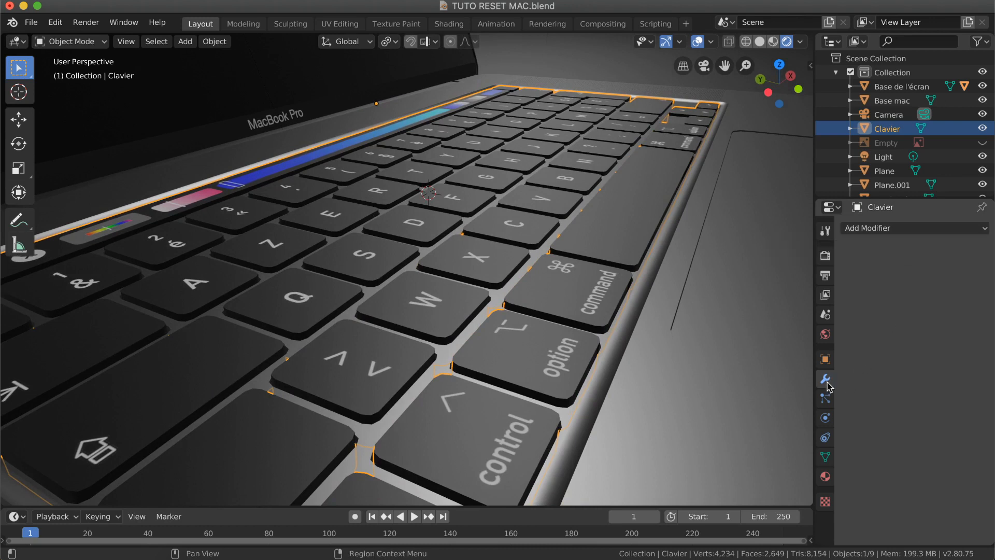
pyautogui.click(920, 232)
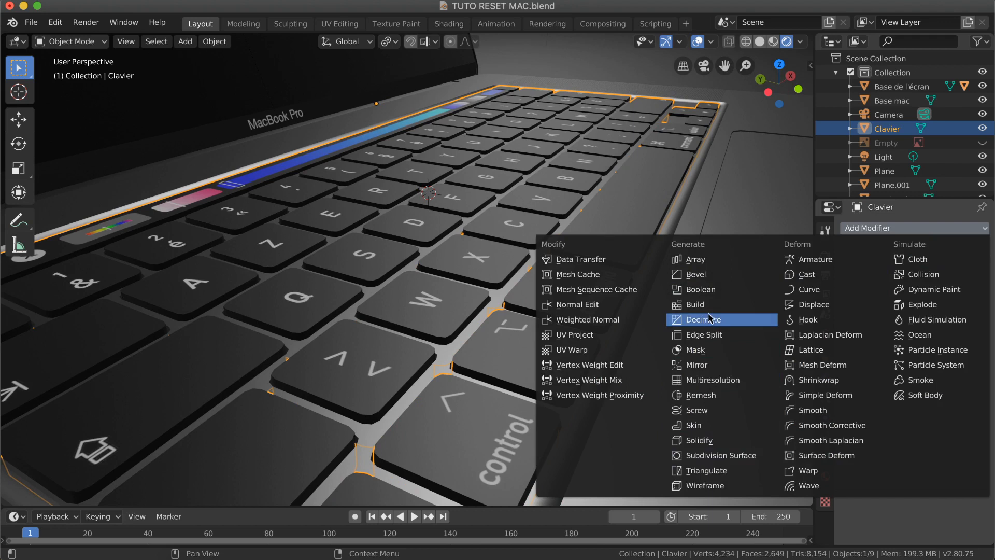
pyautogui.click(713, 278)
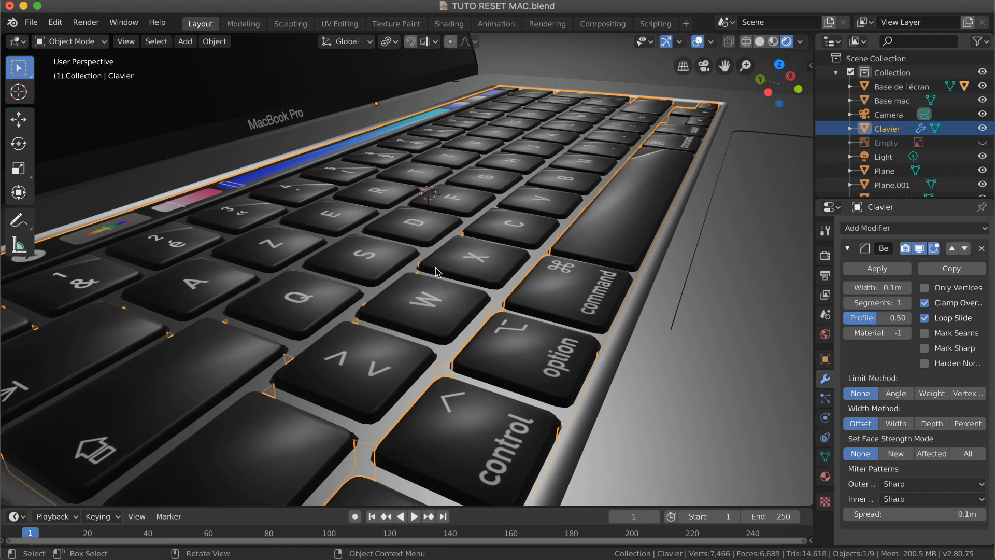
# Test the bevel's Only Vertices option on and off, and set the bevel width to 0.14 m.
pyautogui.click(925, 288)
pyautogui.click(924, 288)
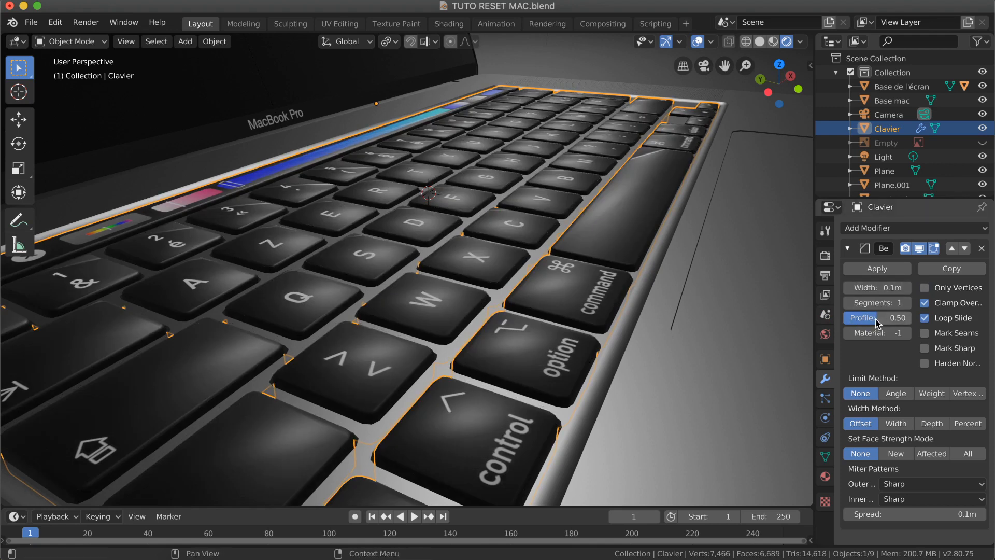
pyautogui.moveTo(884, 288); pyautogui.dragTo(863, 288)
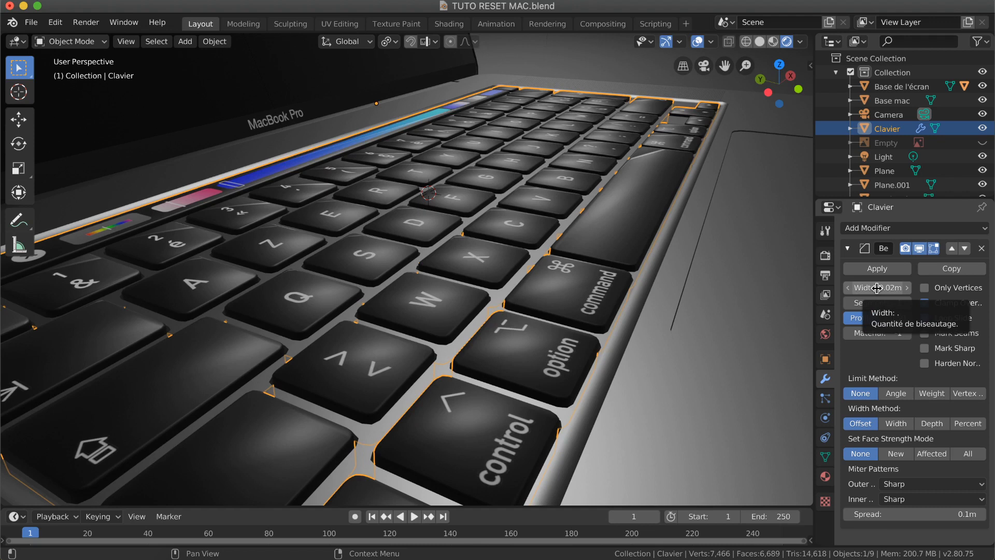
pyautogui.moveTo(876, 288)
pyautogui.mouseDown()
pyautogui.moveTo(845, 289)
pyautogui.moveTo(884, 288)
pyautogui.moveTo(861, 288)
pyautogui.mouseUp()
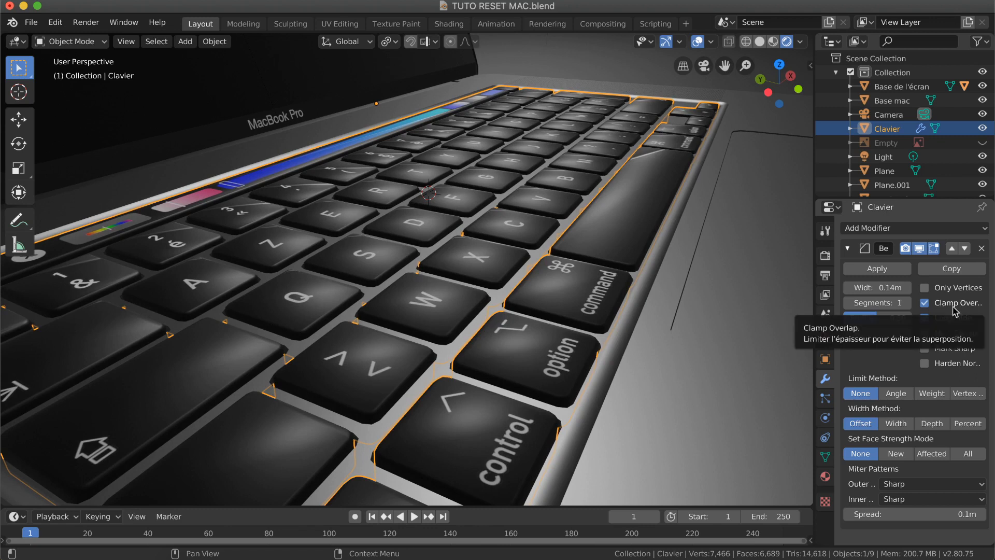
# Set the bevel width to 0.18 m with Clamp Overlap temporarily disabled, and re-enable Clamp Overlap.
pyautogui.click(925, 303)
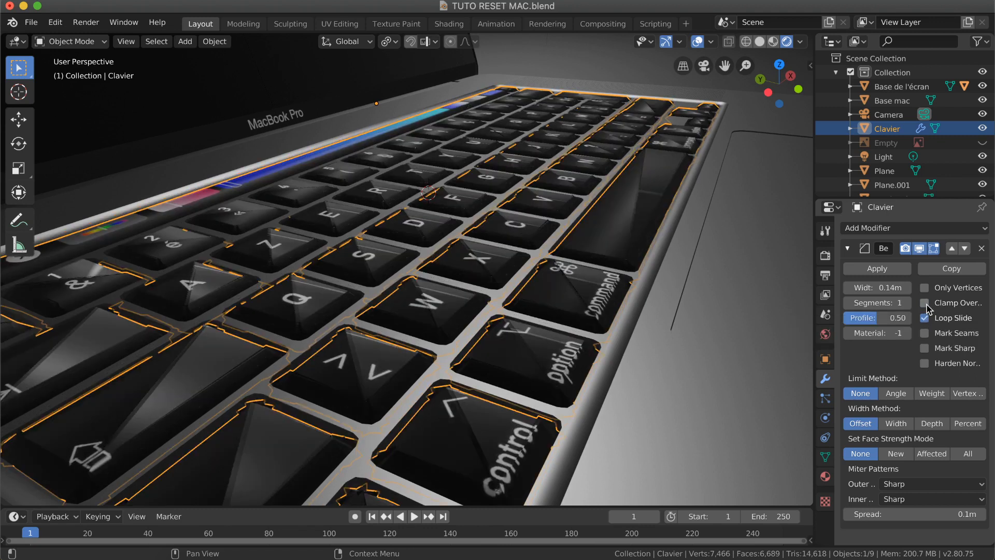
pyautogui.moveTo(885, 289)
pyautogui.mouseDown()
pyautogui.moveTo(961, 288)
pyautogui.moveTo(896, 288)
pyautogui.mouseUp()
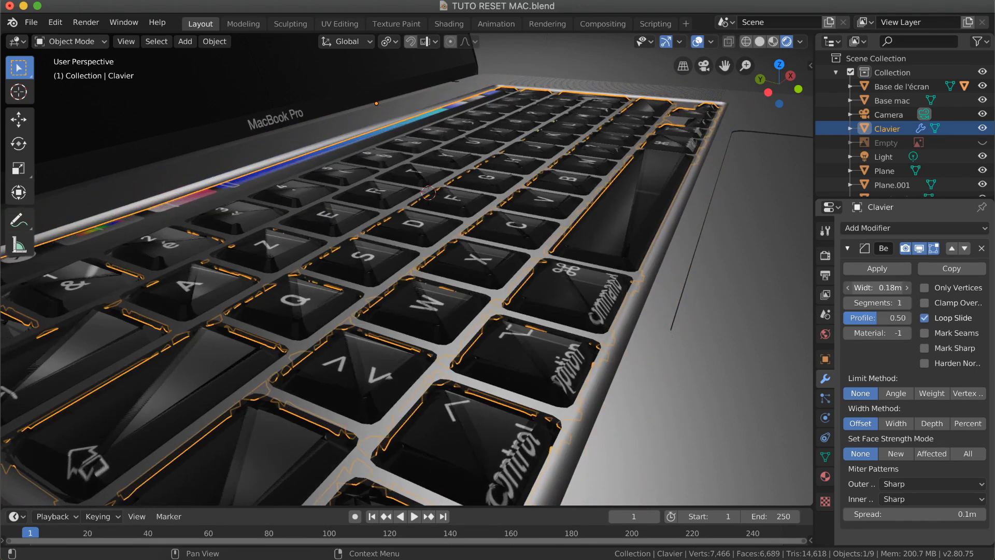
pyautogui.click(926, 304)
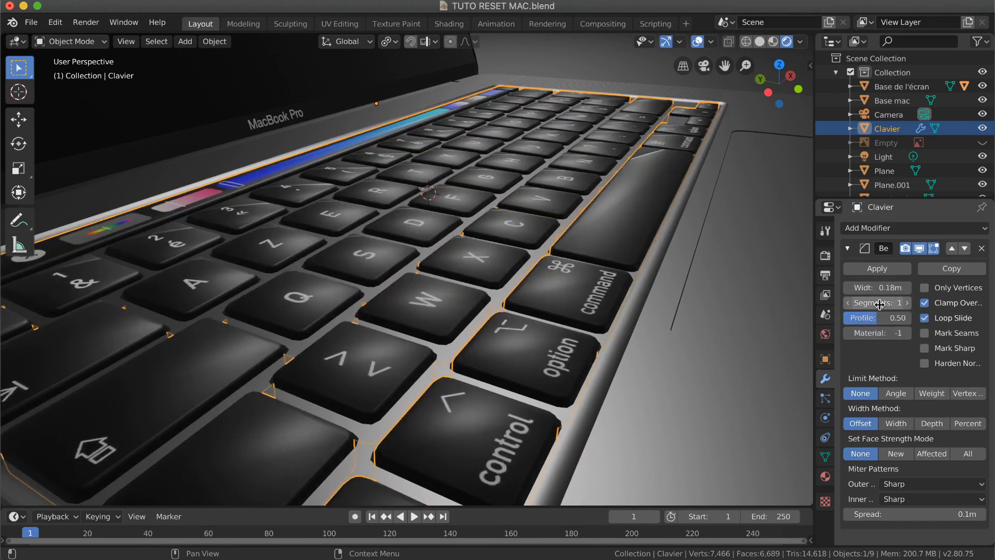
# Set the keyboard bevel to 2 segments, check the rounded keys and try adjusting the bevel profile.
pyautogui.click(907, 303)
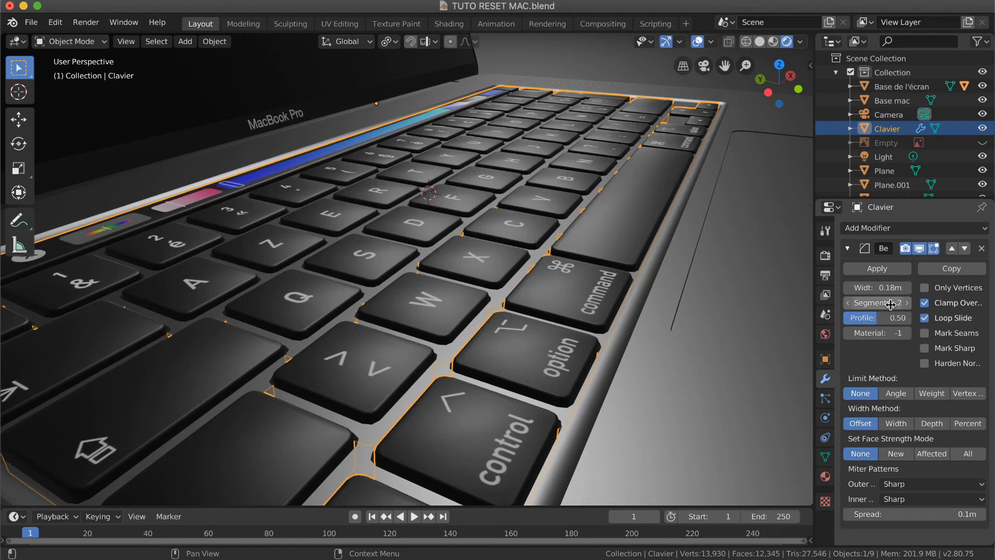
pyautogui.hscroll(-3, 472, 233)
pyautogui.hscroll(3, 472, 232)
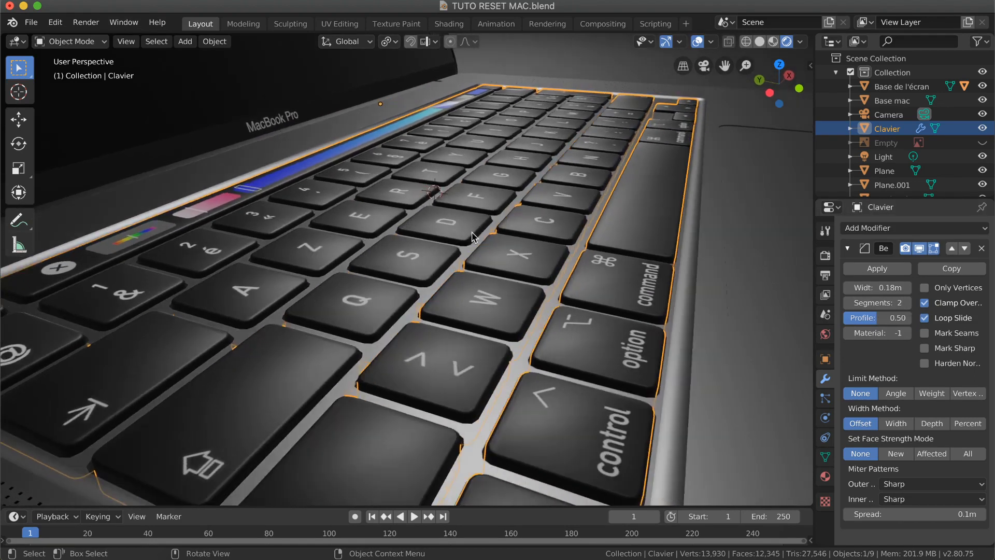
pyautogui.keyDown('ctrl'); pyautogui.scroll(3, 472, 232); pyautogui.keyUp('ctrl')
pyautogui.hscroll(2, 472, 232)
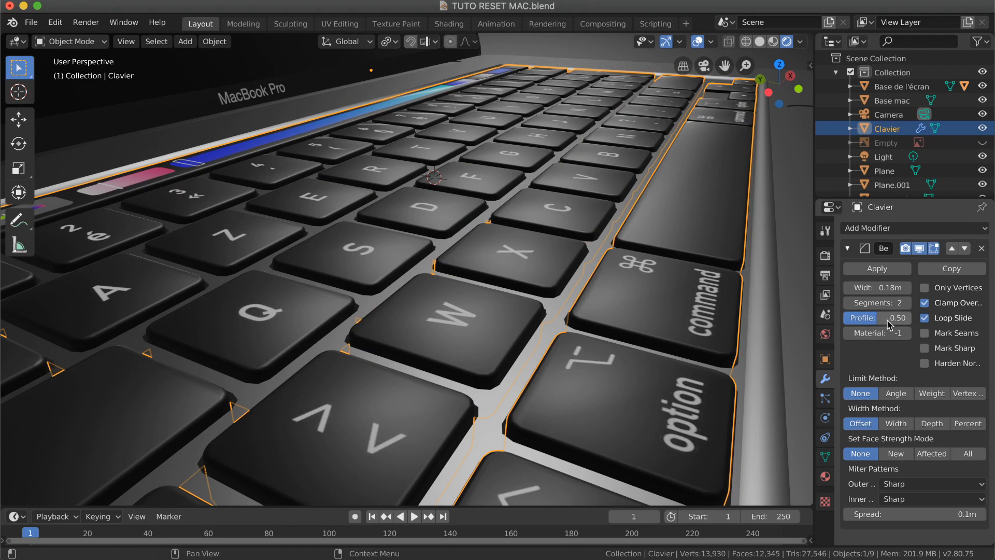
pyautogui.moveTo(875, 323)
pyautogui.mouseDown()
pyautogui.moveTo(912, 322)
pyautogui.moveTo(875, 322)
pyautogui.mouseUp()
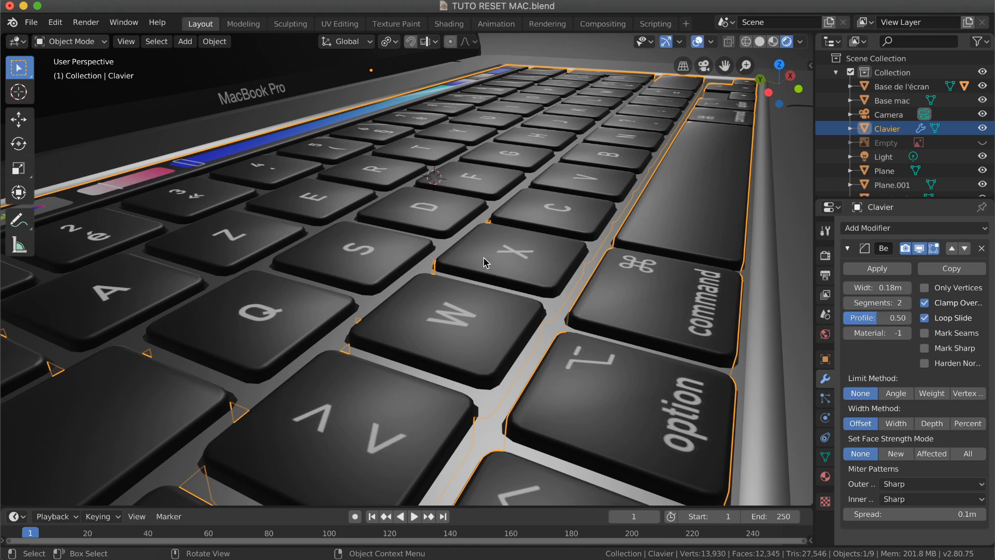
# Widen the modifier settings area slightly and enable Harden Normals on the keyboard's bevel.
pyautogui.scroll(-5, 485, 261)
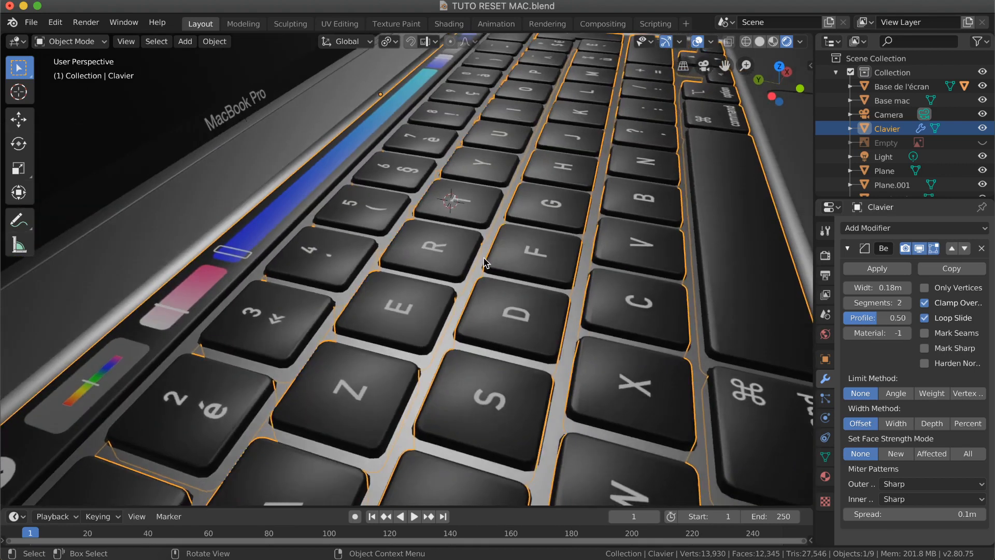
pyautogui.scroll(-2, 485, 261)
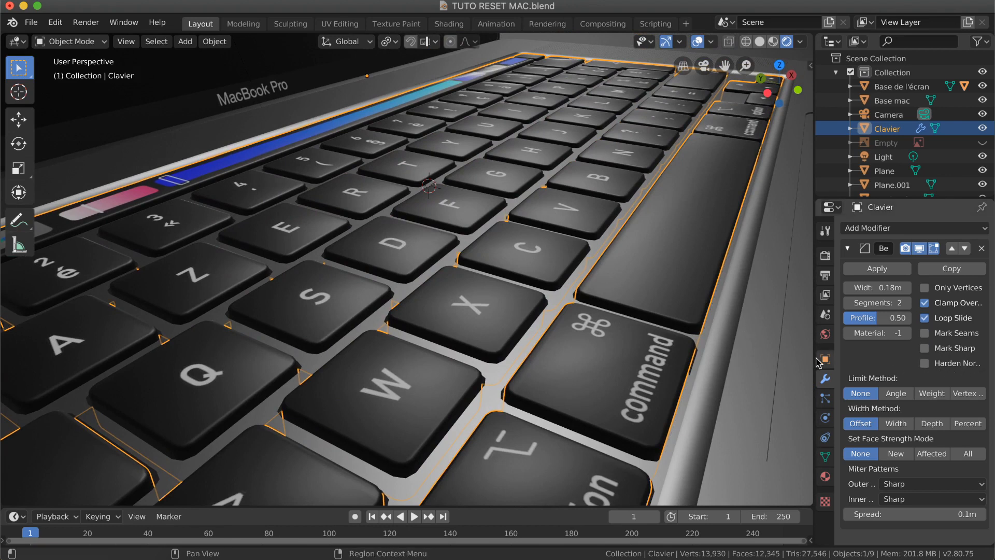
pyautogui.moveTo(813, 359)
pyautogui.mouseDown()
pyautogui.moveTo(776, 363)
pyautogui.moveTo(809, 362)
pyautogui.mouseUp()
pyautogui.click(923, 364)
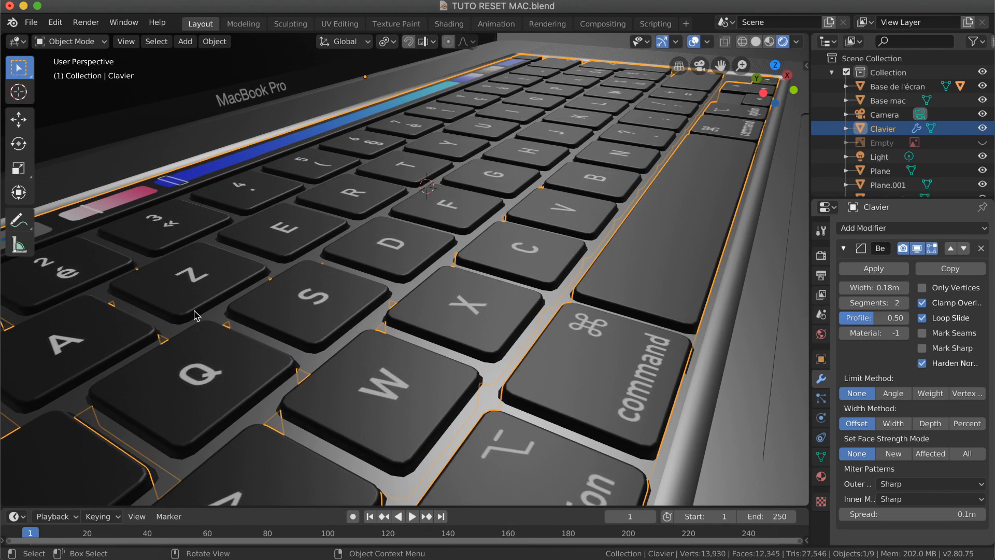
# Compare the keys with the bevel hidden and shown in the viewport, and set its segments to 3.
pyautogui.click(917, 249)
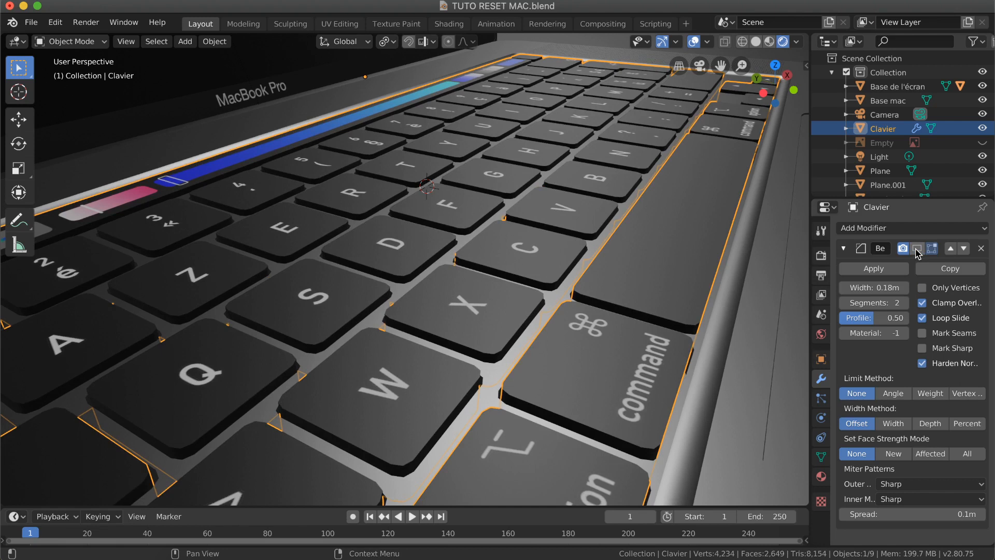
pyautogui.click(917, 249)
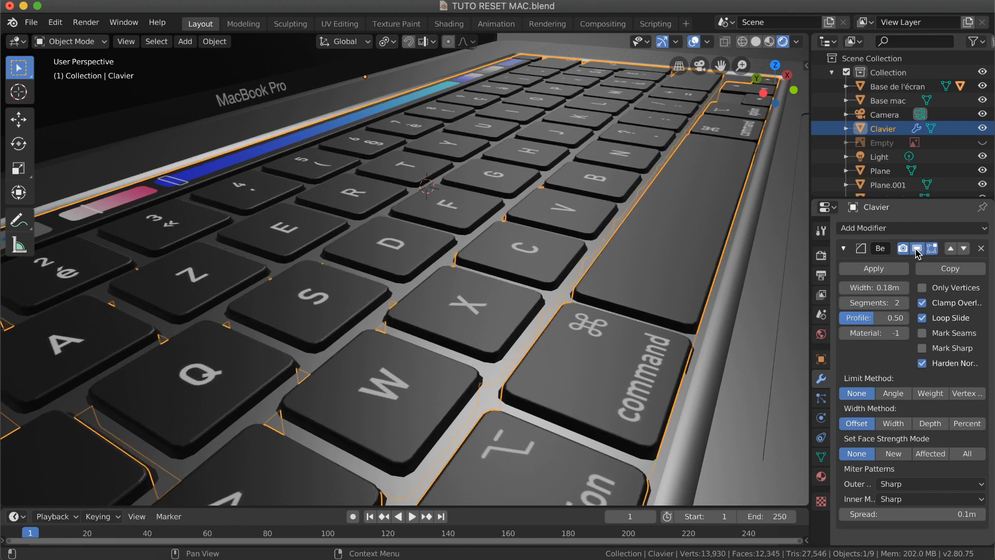
pyautogui.click(905, 304)
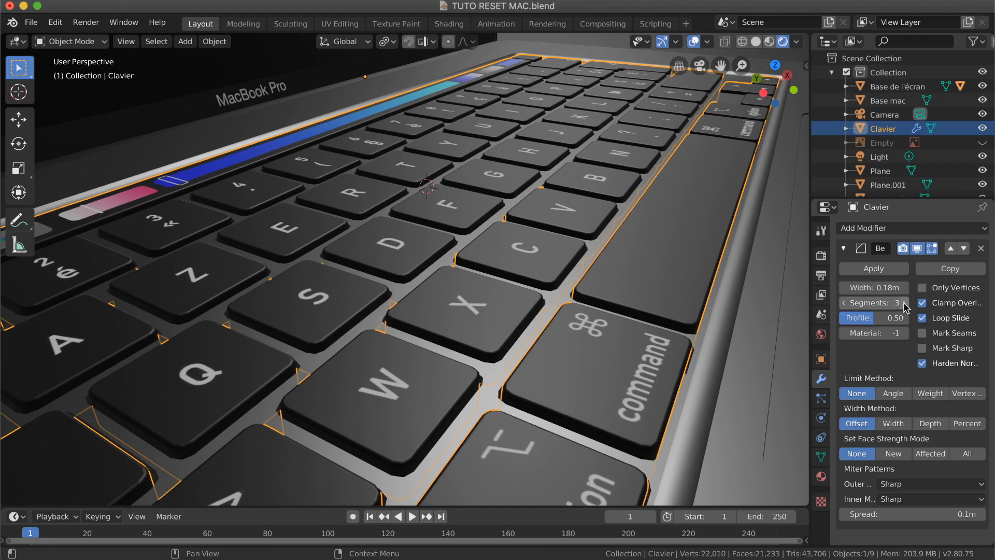
# Set the keyboard bevel's width to 0.76 m and try the Only Vertices option, turning it off again.
pyautogui.click(845, 303)
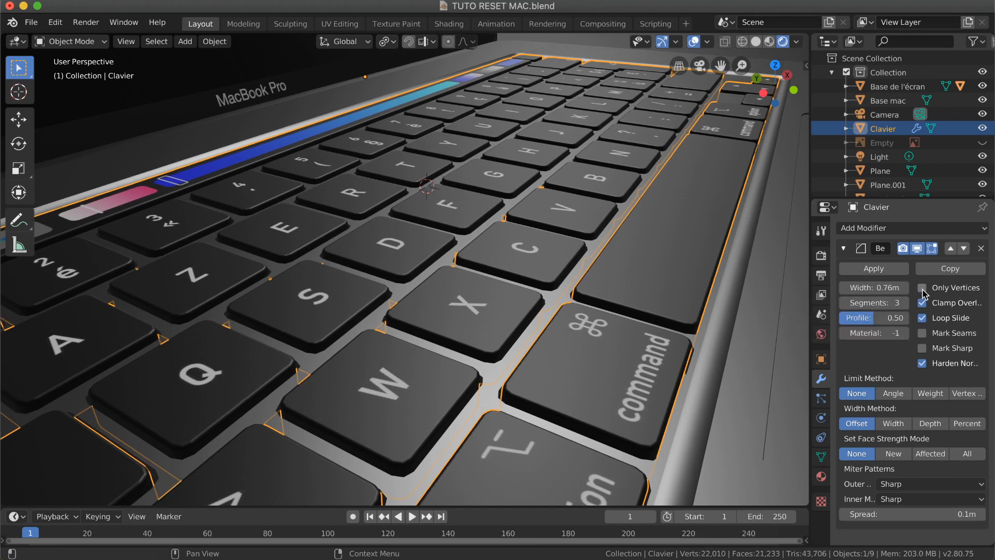
pyautogui.click(922, 289)
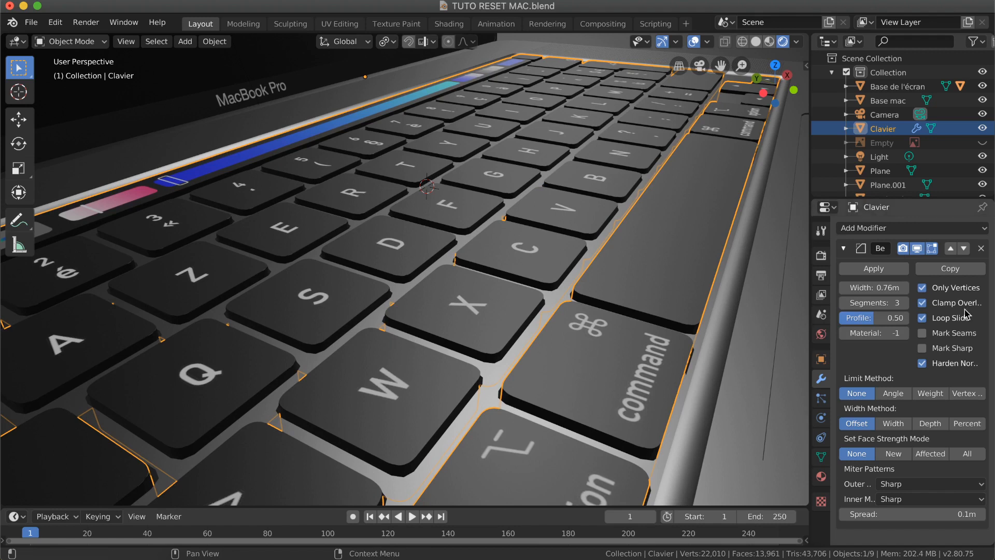
pyautogui.click(923, 288)
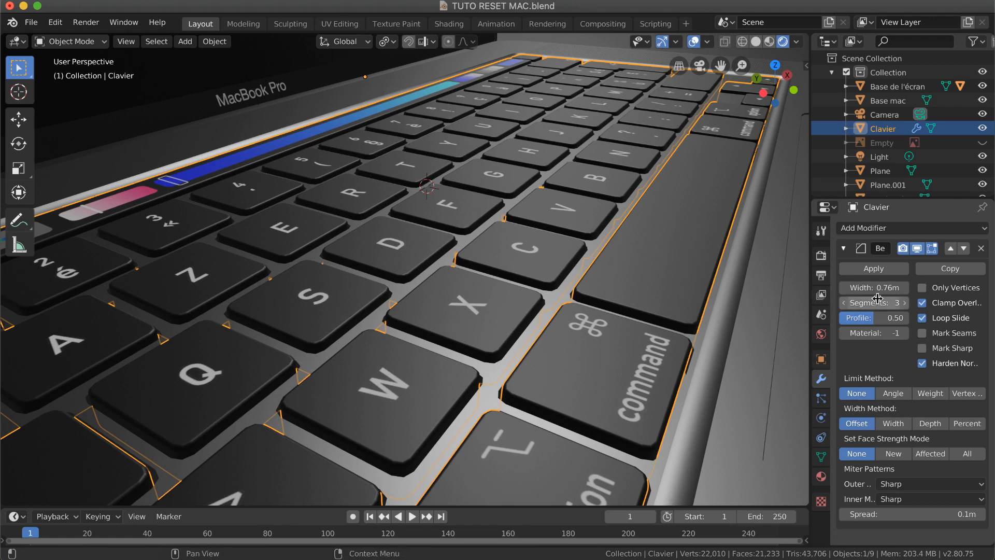
# Set the keyboard bevel to 2 segments and its profile to 0.45.
pyautogui.click(844, 304)
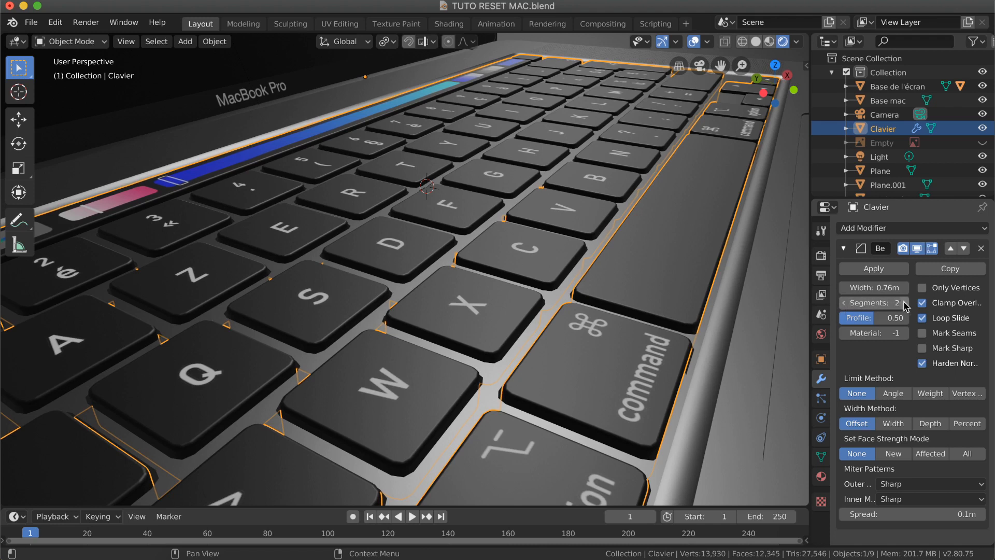
pyautogui.click(904, 303)
pyautogui.click(844, 304)
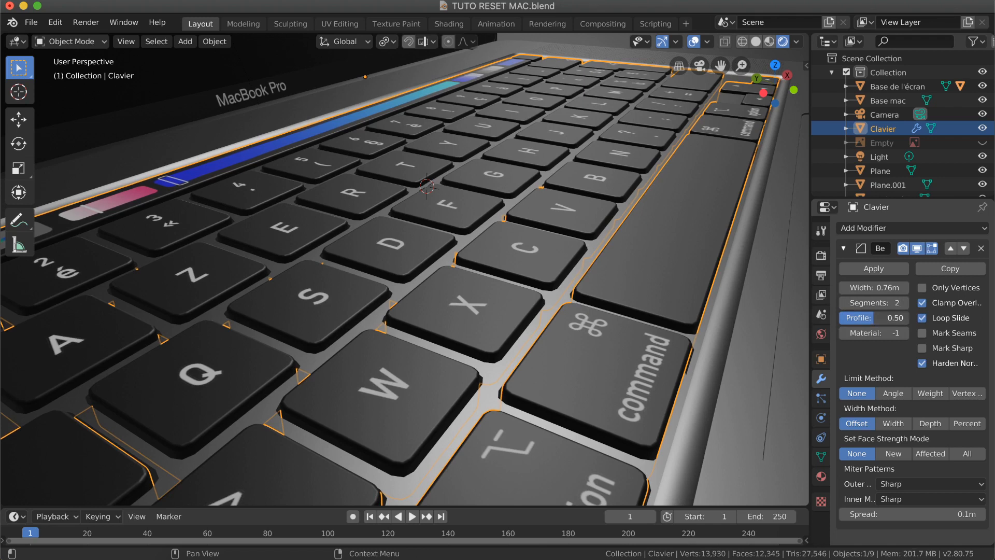
pyautogui.moveTo(874, 318)
pyautogui.mouseDown()
pyautogui.moveTo(907, 318)
pyautogui.moveTo(871, 318)
pyautogui.mouseUp()
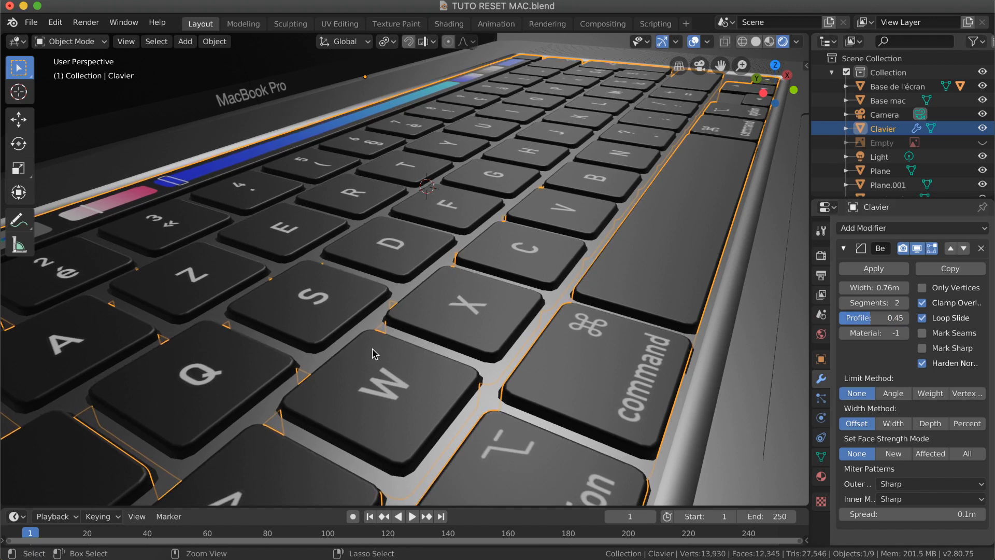
# Check the rounded keys up close, apply the keyboard's Bevel modifier and move the selection off the keyboard.
pyautogui.scroll(3, 373, 354)
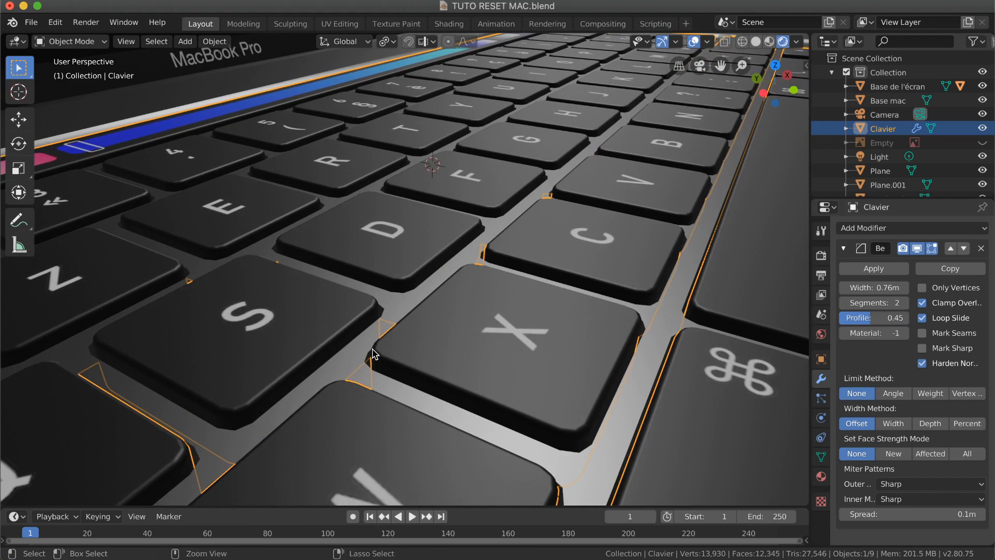
pyautogui.scroll(-4, 374, 354)
pyautogui.scroll(-5, 373, 354)
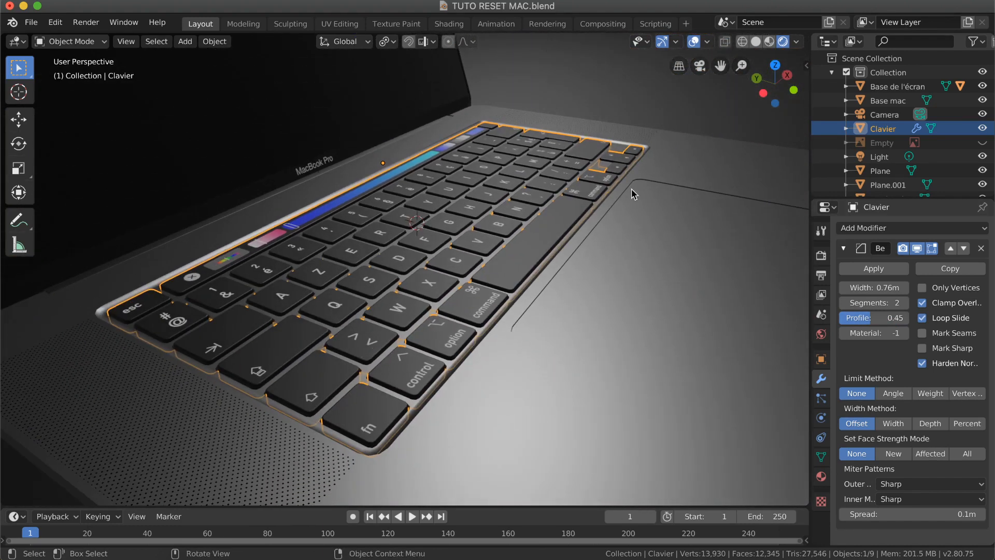
pyautogui.click(872, 269)
pyautogui.click(557, 82)
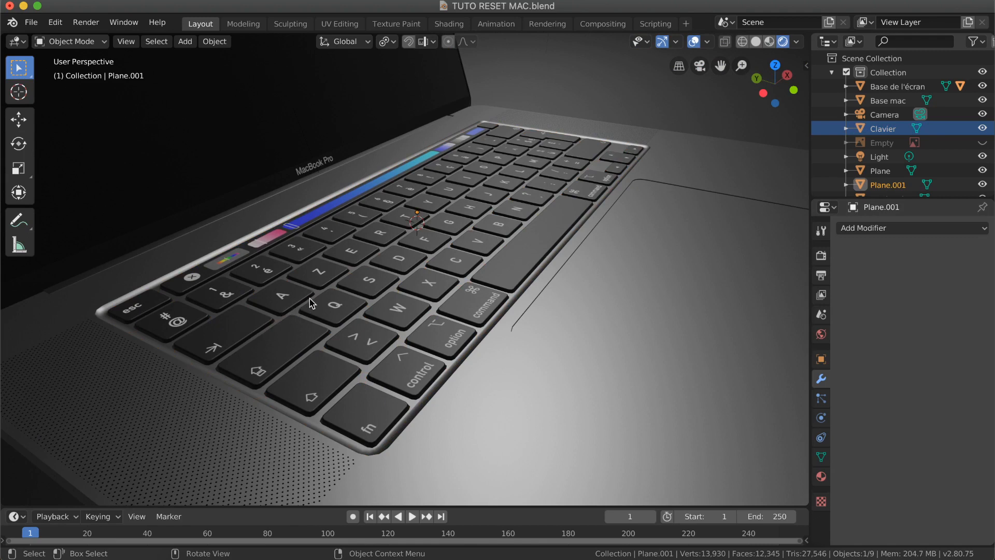
# Check the rounded keys and the laptop body from several angles and select the laptop's base.
pyautogui.hscroll(-5, 311, 302)
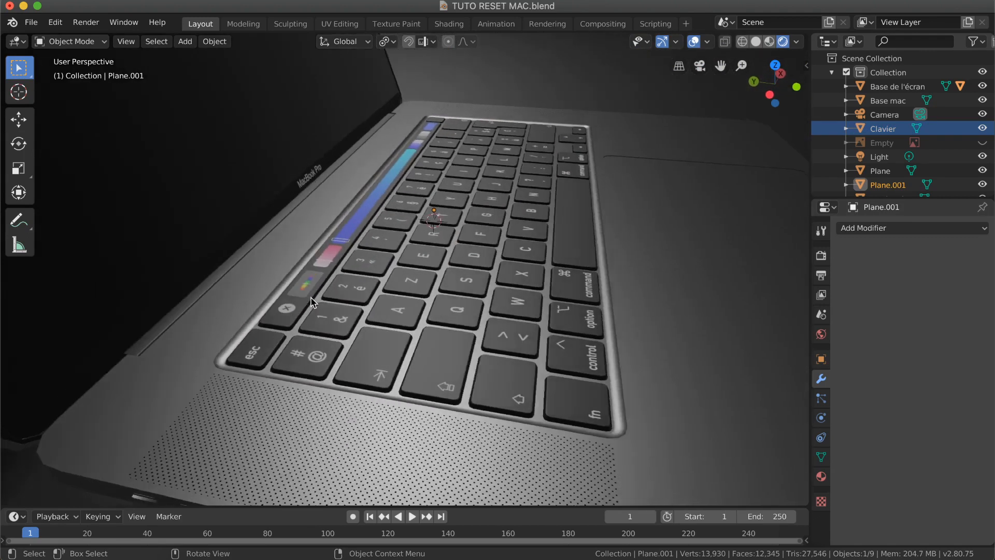
pyautogui.hscroll(4, 311, 302)
pyautogui.hscroll(2, 311, 303)
pyautogui.hscroll(3, 314, 301)
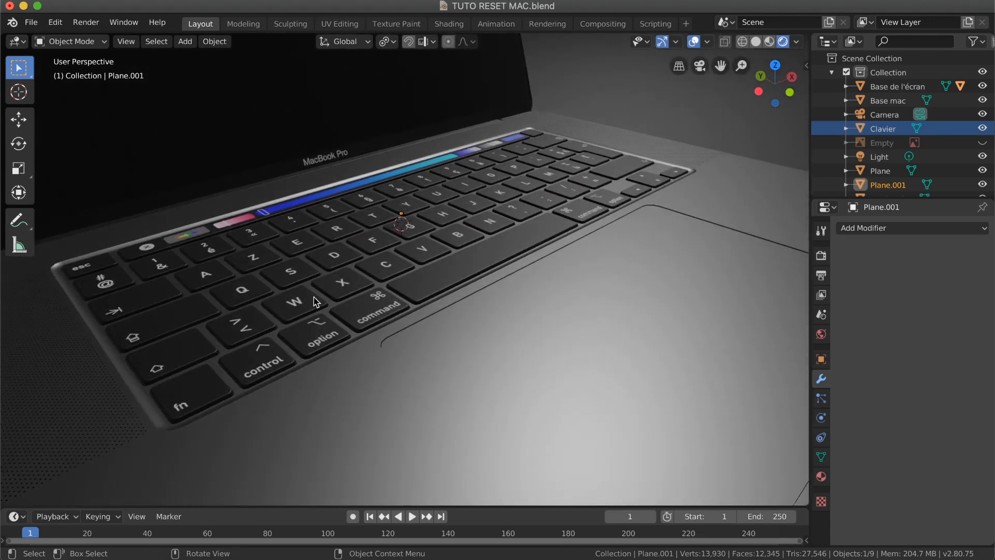
pyautogui.keyDown('ctrl'); pyautogui.scroll(-8, 314, 303); pyautogui.keyUp('ctrl')
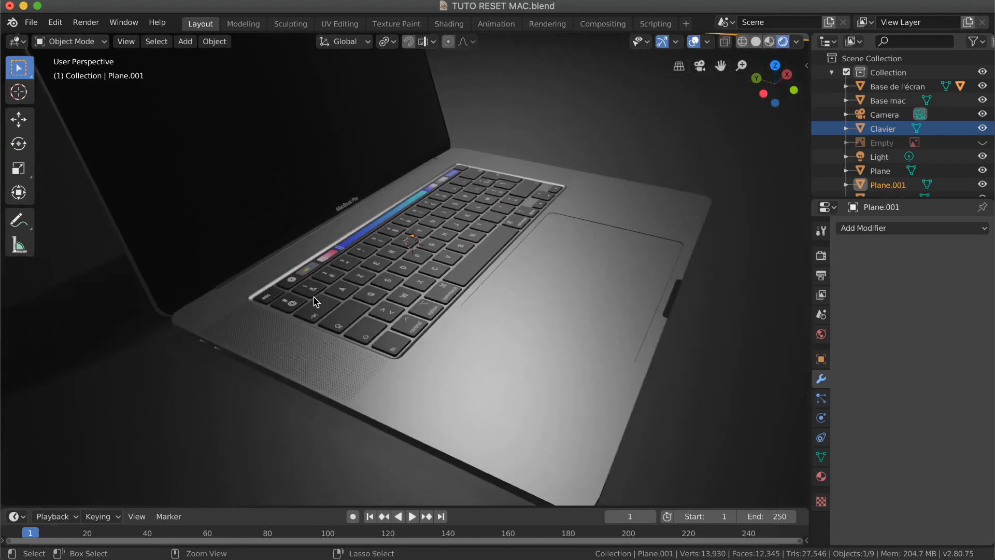
pyautogui.keyDown('ctrl'); pyautogui.scroll(-1, 314, 303); pyautogui.keyUp('ctrl')
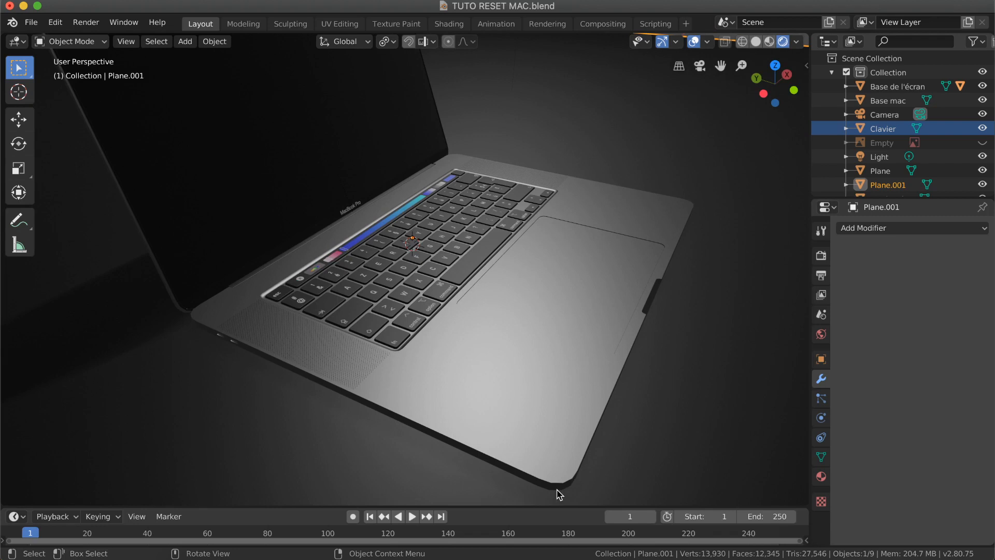
pyautogui.scroll(-3, 557, 493)
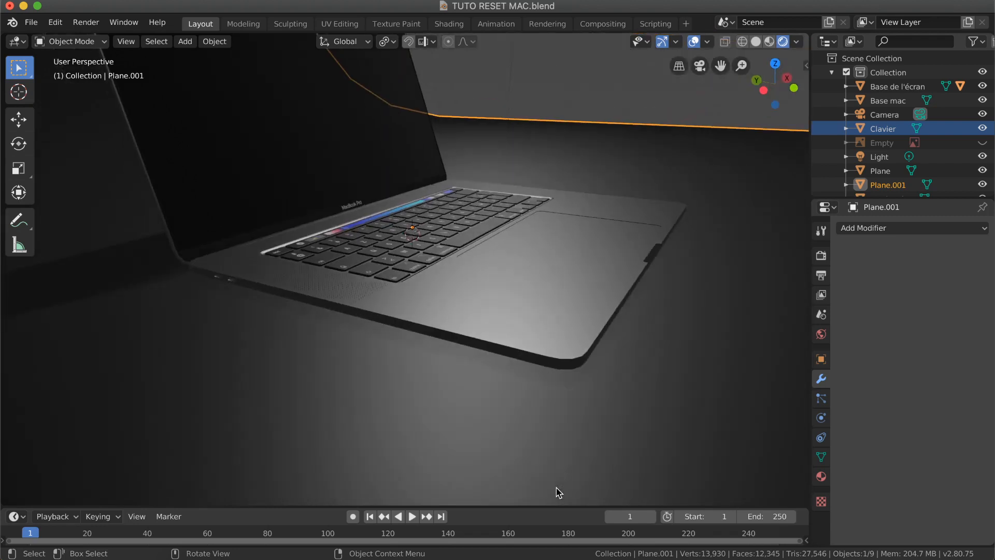
pyautogui.hscroll(-4, 558, 493)
pyautogui.scroll(5, 558, 492)
pyautogui.scroll(3, 557, 492)
pyautogui.hscroll(-3, 557, 493)
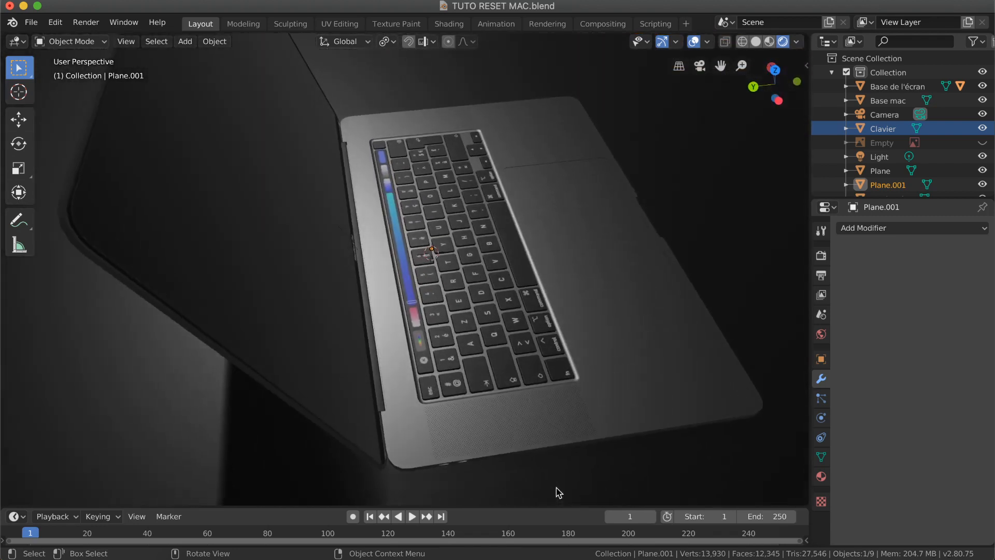
pyautogui.scroll(-6, 558, 493)
pyautogui.hscroll(4, 558, 493)
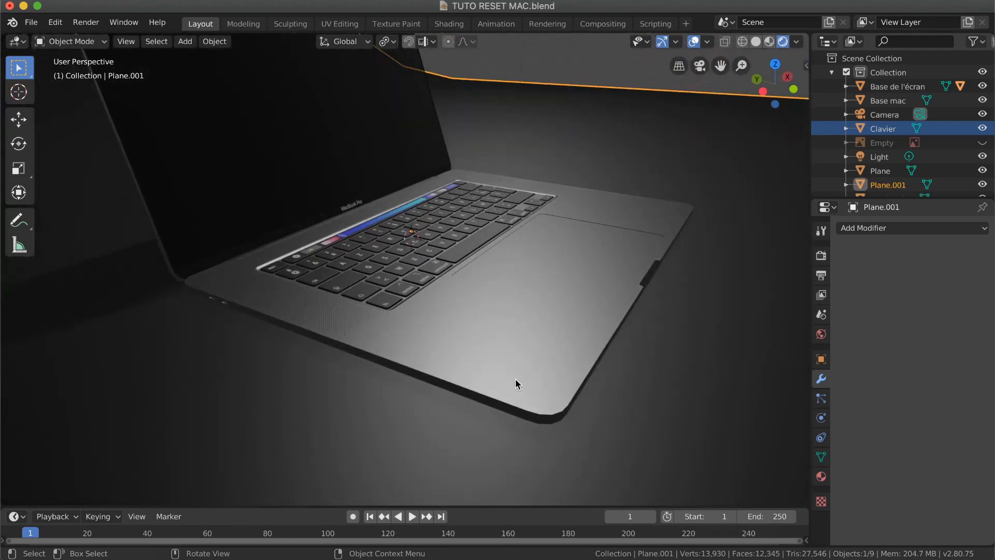
pyautogui.click(514, 376)
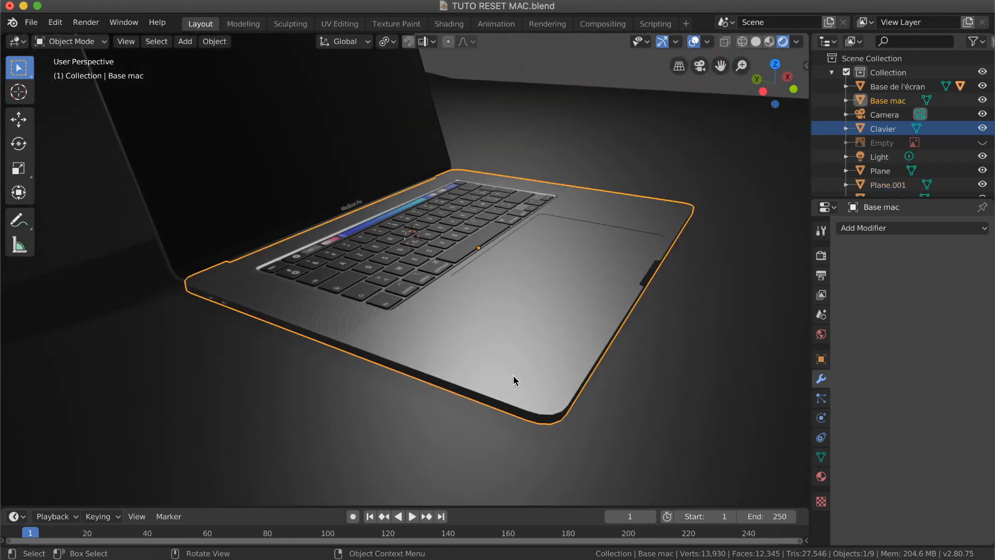
# Try a Bevel modifier on the laptop's base and inspect its side edges.
pyautogui.click(910, 229)
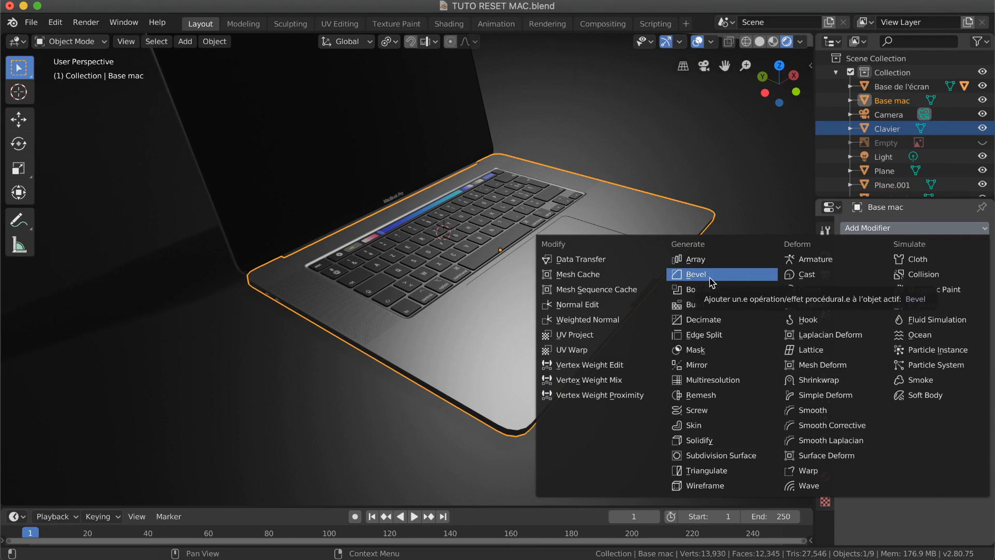
pyautogui.click(711, 282)
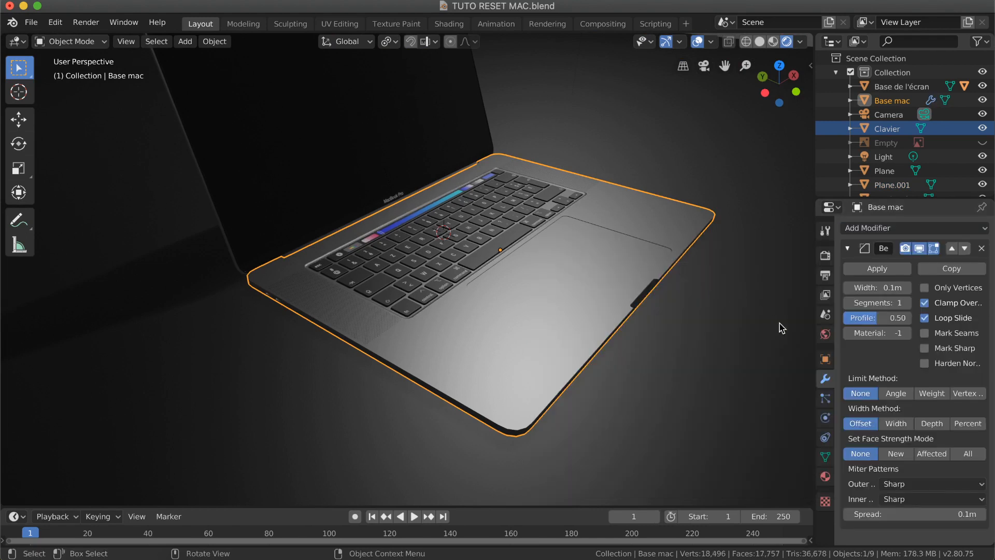
pyautogui.hscroll(-5, 561, 368)
pyautogui.keyDown('ctrl'); pyautogui.scroll(6, 562, 369); pyautogui.keyUp('ctrl')
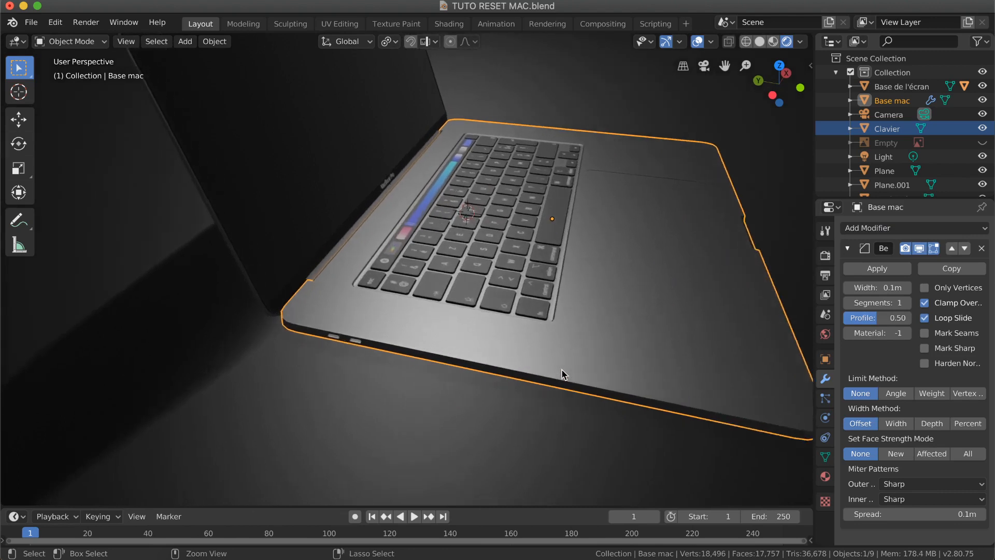
pyautogui.keyDown('ctrl'); pyautogui.scroll(3, 562, 369); pyautogui.keyUp('ctrl')
pyautogui.scroll(-4, 561, 368)
pyautogui.scroll(4, 561, 369)
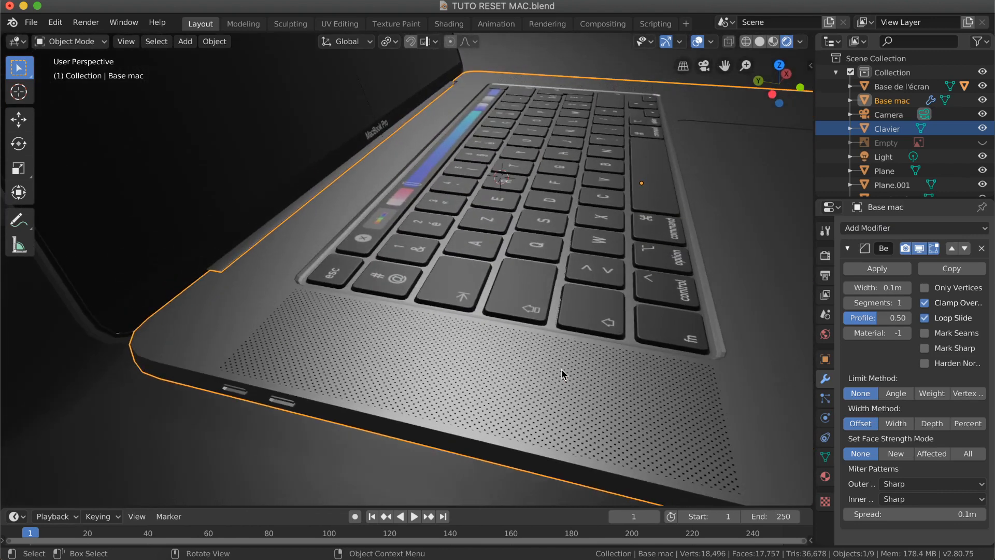
pyautogui.scroll(-2, 561, 369)
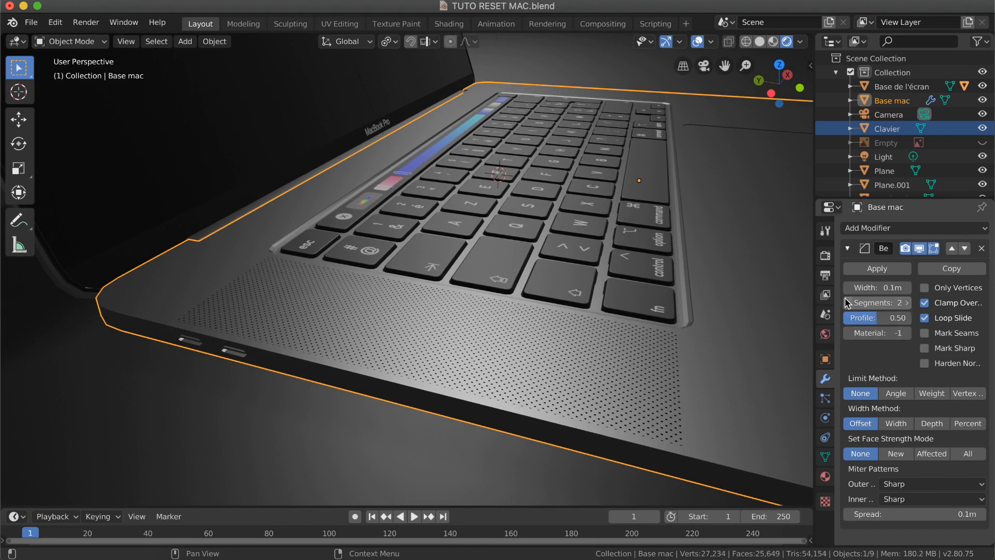
# Try the base's bevel without Clamp Overlap, re-enable the option and remove the modifier.
pyautogui.click(925, 303)
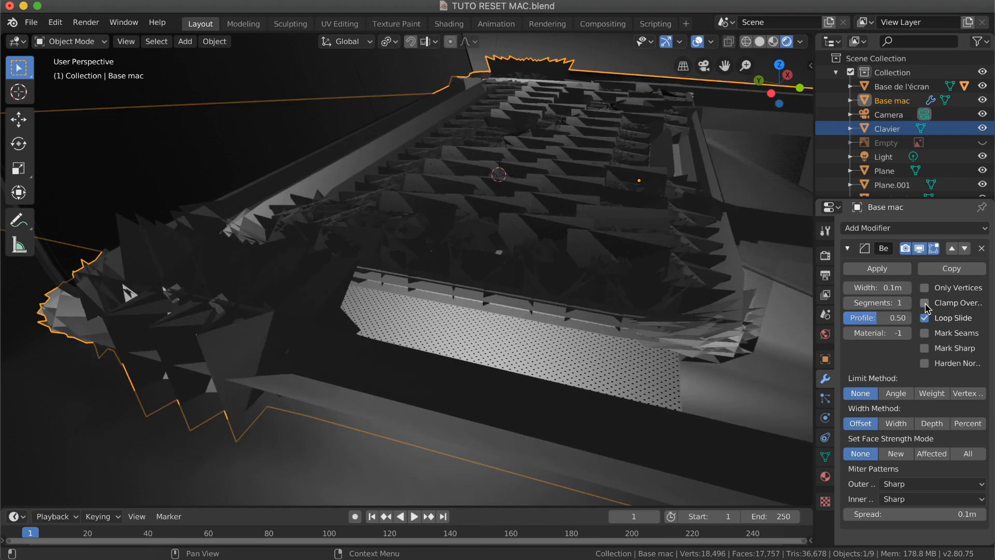
pyautogui.click(925, 303)
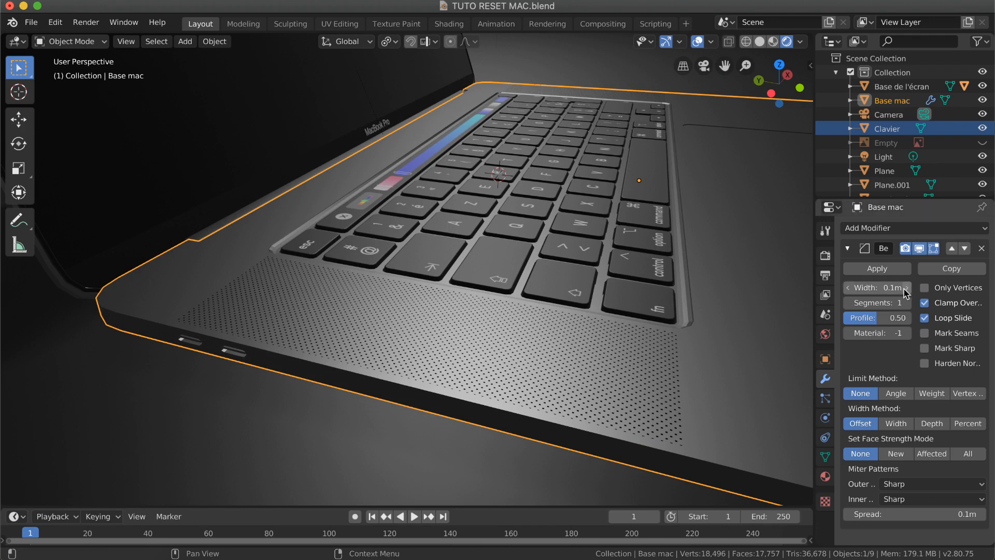
pyautogui.click(983, 250)
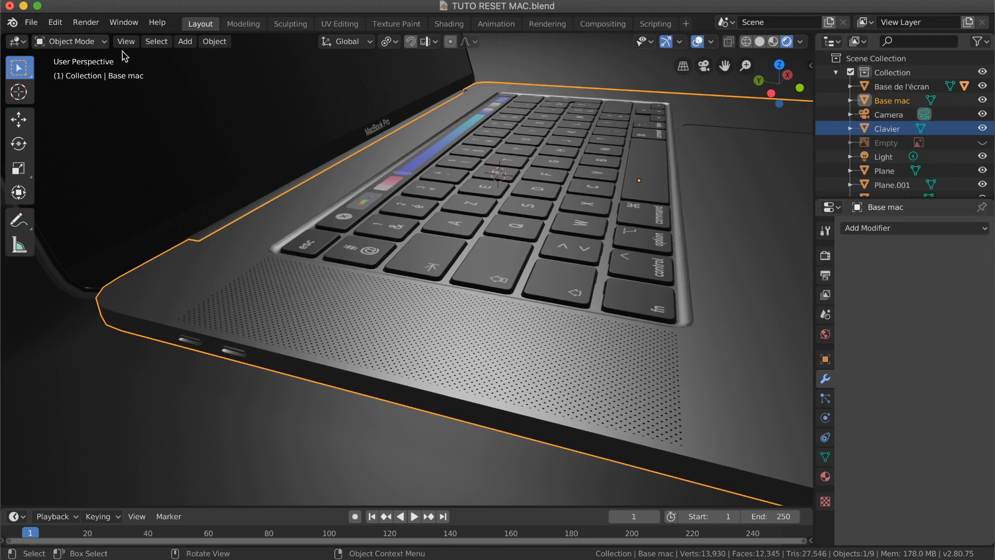
# Enter Edit Mode on the laptop's base and switch the viewport to solid shading.
pyautogui.click(71, 42)
pyautogui.click(67, 71)
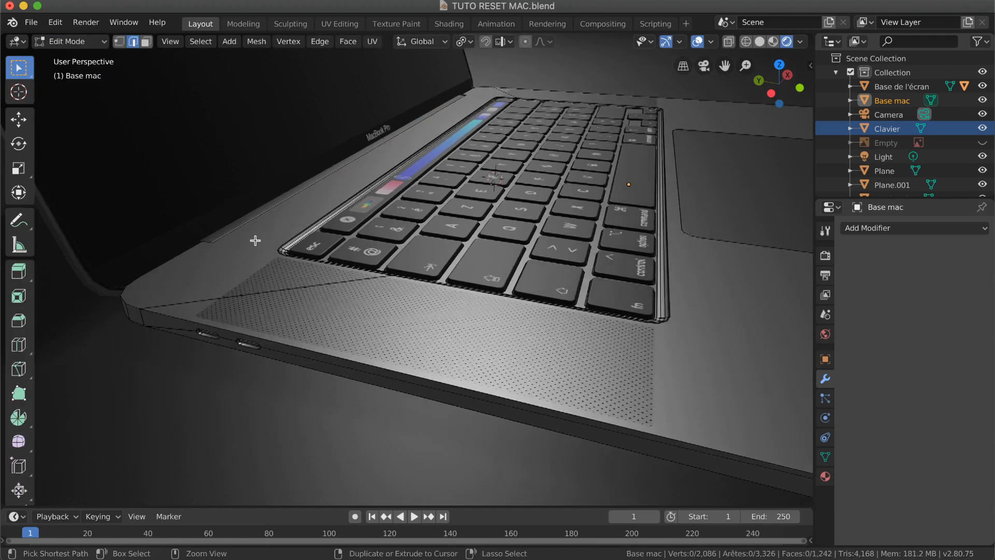
pyautogui.keyDown('ctrl'); pyautogui.scroll(-5, 255, 241); pyautogui.keyUp('ctrl')
pyautogui.keyDown('shift'); pyautogui.hscroll(5, 255, 240); pyautogui.keyUp('shift')
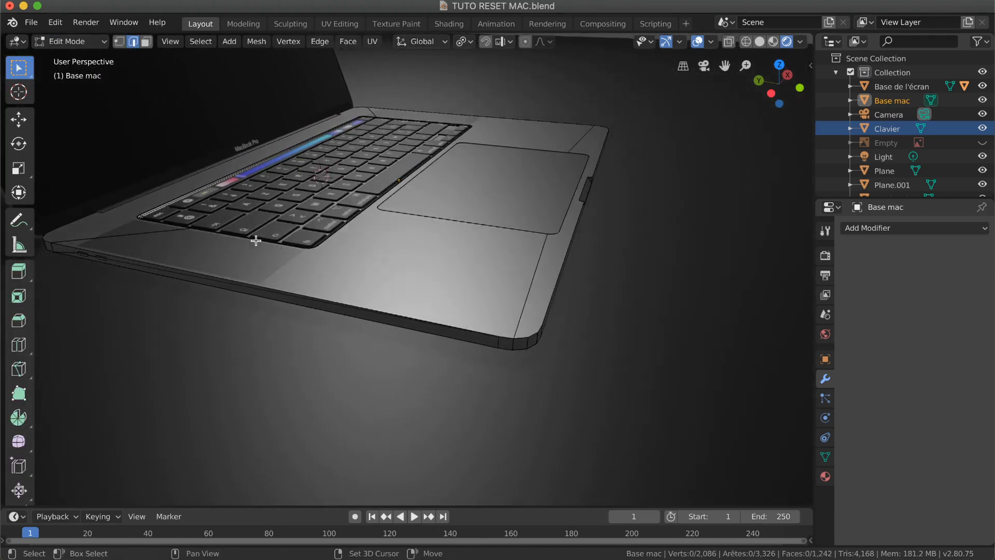
pyautogui.click(759, 41)
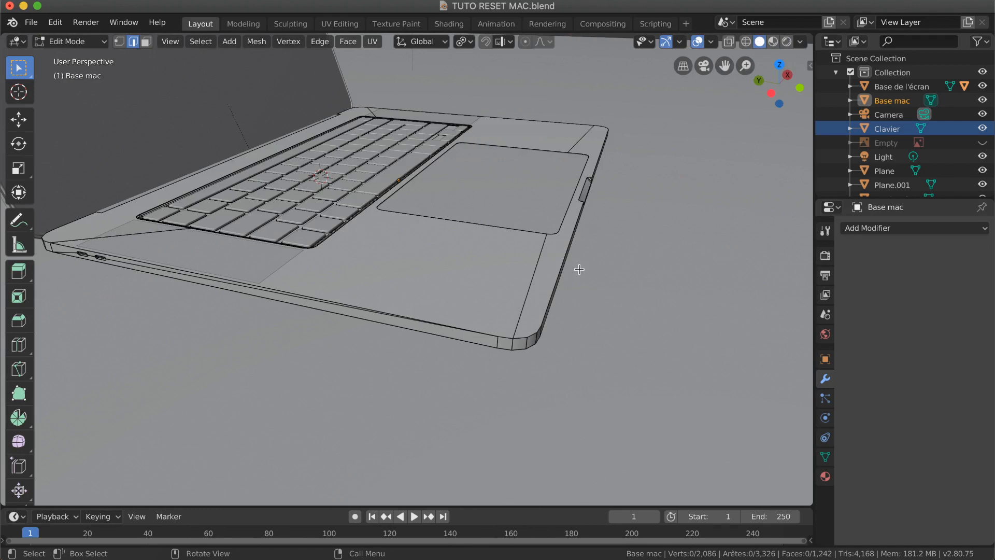
# Set the active selection tool to Select Circle for working on the edges at the base's rounded front corner.
pyautogui.scroll(5, 579, 273)
pyautogui.hscroll(4, 578, 273)
pyautogui.hscroll(-5, 578, 273)
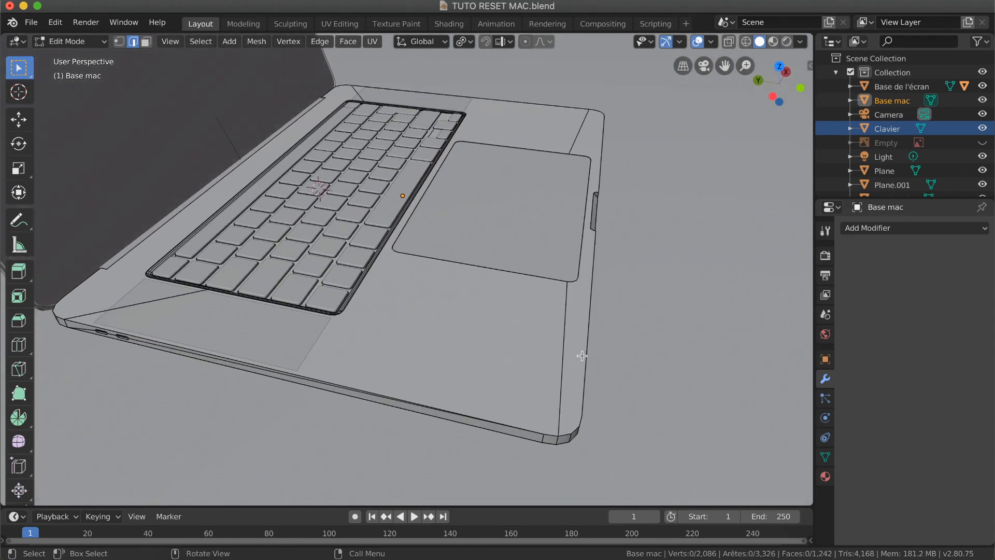
pyautogui.scroll(3, 564, 422)
pyautogui.scroll(-7, 564, 422)
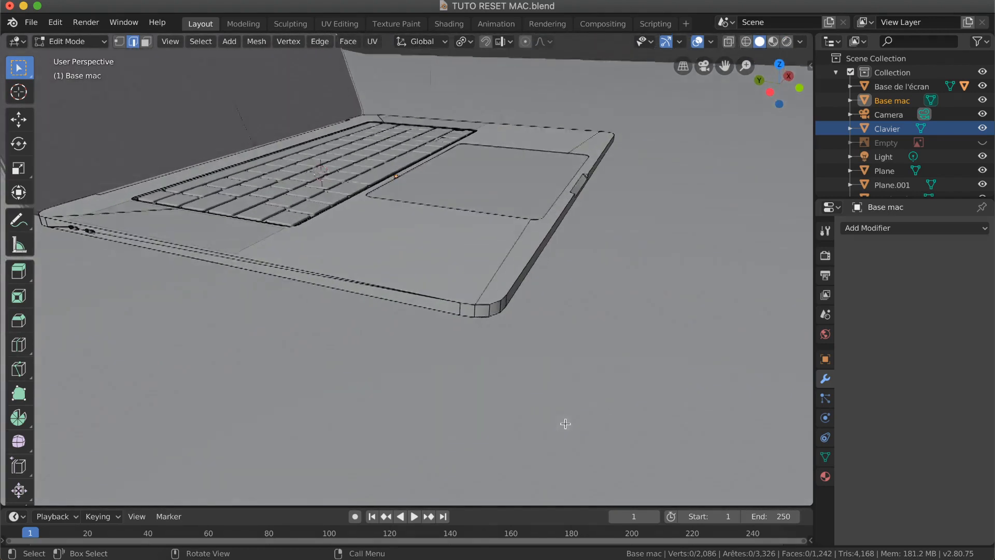
pyautogui.scroll(4, 565, 422)
pyautogui.press('w')
pyautogui.keyDown('ctrl'); pyautogui.scroll(-4, 281, 225); pyautogui.keyUp('ctrl')
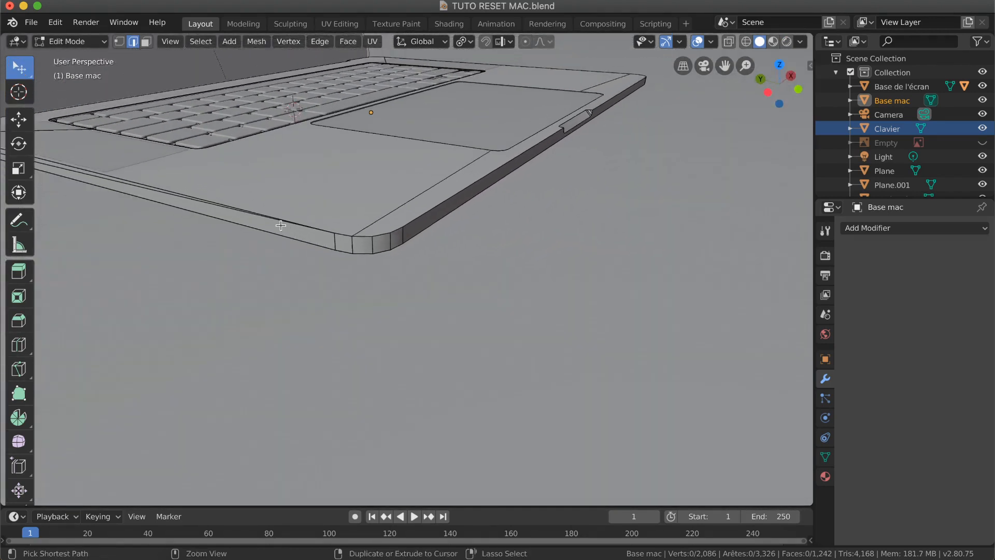
pyautogui.keyDown('ctrl'); pyautogui.scroll(4, 280, 225); pyautogui.keyUp('ctrl')
pyautogui.keyDown('ctrl'); pyautogui.scroll(-1, 281, 225); pyautogui.keyUp('ctrl')
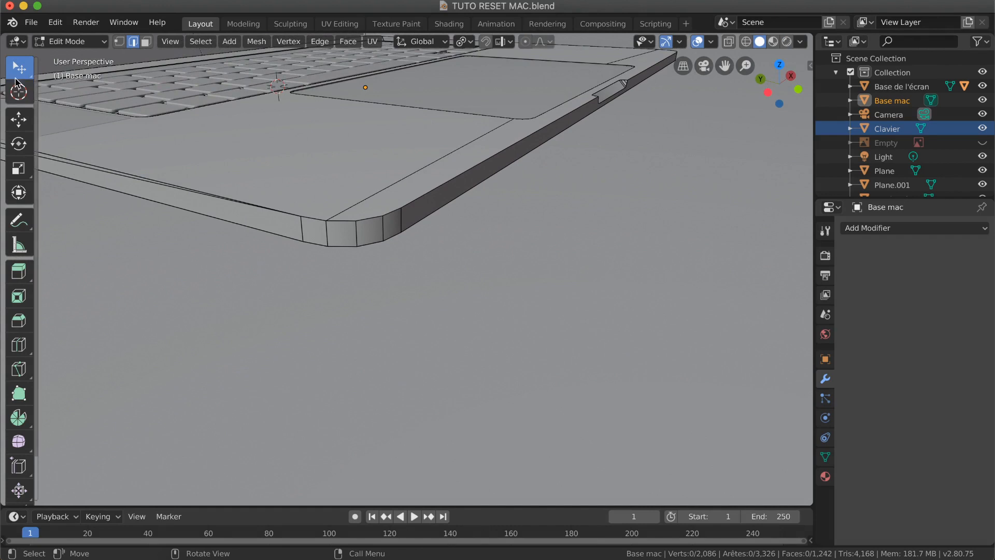
pyautogui.moveTo(15, 69); pyautogui.dragTo(61, 76)
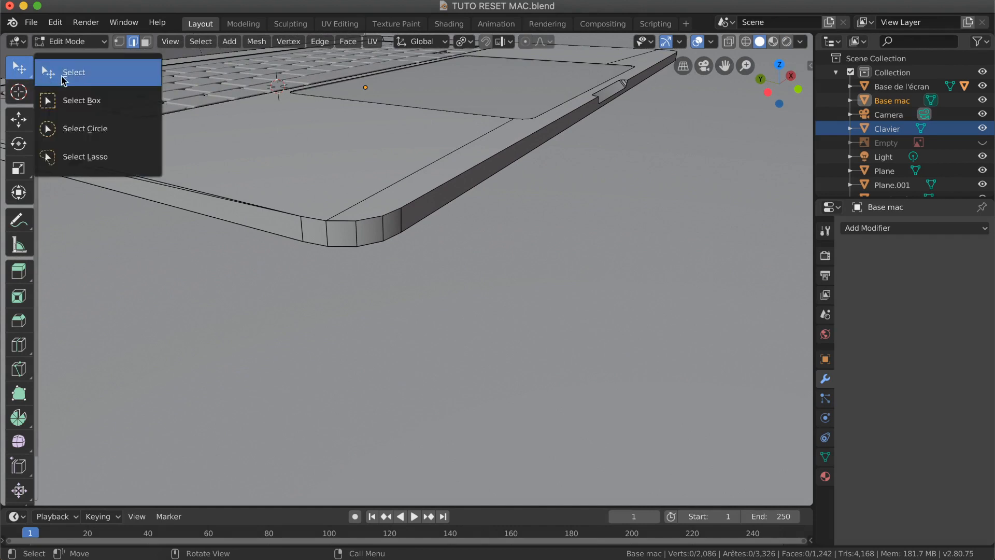
pyautogui.click(69, 133)
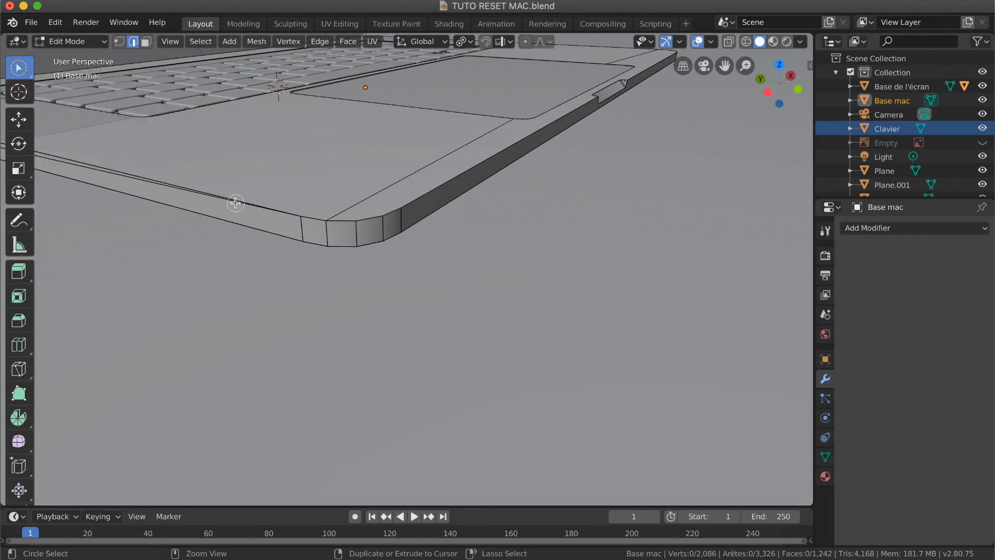
pyautogui.keyDown('ctrl'); pyautogui.scroll(3, 234, 204); pyautogui.keyUp('ctrl')
pyautogui.keyDown('shift'); pyautogui.moveTo(235, 204); pyautogui.dragTo(231, 204, button='middle'); pyautogui.keyUp('shift')
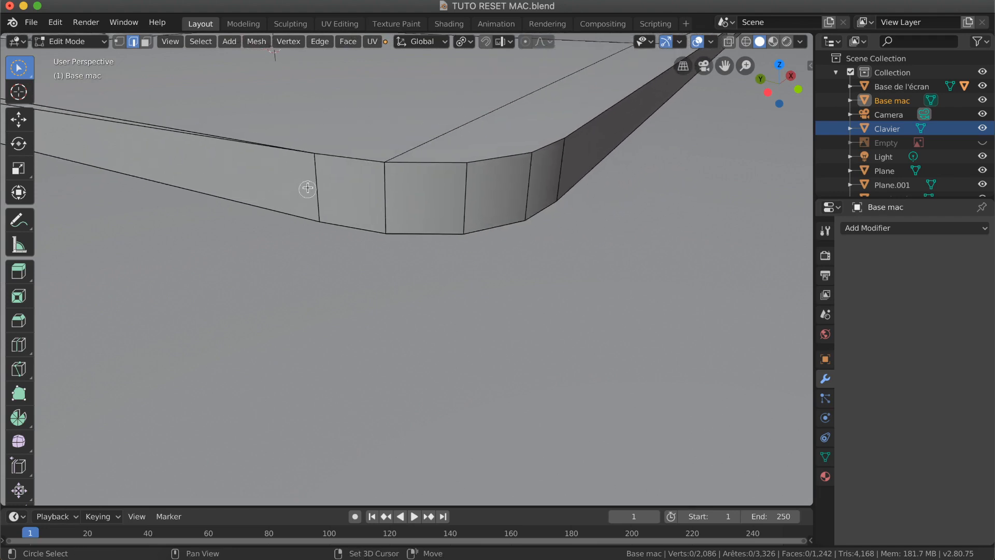
# Select the five vertical edges around the base's front-left rounded corner with circle selection.
pyautogui.keyDown('shift'); pyautogui.click(314, 185); pyautogui.keyUp('shift')
pyautogui.keyDown('shift'); pyautogui.click(385, 193); pyautogui.keyUp('shift')
pyautogui.keyDown('shift'); pyautogui.click(466, 193); pyautogui.keyUp('shift')
pyautogui.keyDown('shift'); pyautogui.click(528, 186); pyautogui.keyUp('shift')
pyautogui.keyDown('shift'); pyautogui.click(560, 171); pyautogui.keyUp('shift')
# Add the five vertical edges around the base's front-right rounded corner to the selection.
pyautogui.keyDown('shift'); pyautogui.hscroll(5, 391, 207); pyautogui.keyUp('shift')
pyautogui.keyDown('ctrl'); pyautogui.scroll(-5, 384, 207); pyautogui.keyUp('ctrl')
pyautogui.hscroll(-4, 384, 207)
pyautogui.hscroll(8, 384, 208)
pyautogui.hscroll(-6, 384, 208)
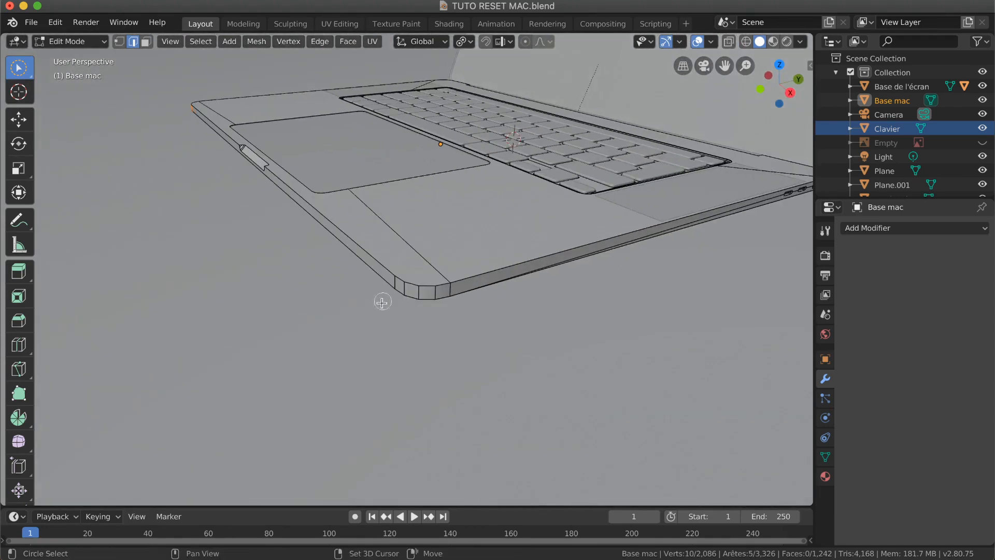
pyautogui.keyDown('ctrl'); pyautogui.scroll(5, 396, 289); pyautogui.keyUp('ctrl')
pyautogui.keyDown('ctrl'); pyautogui.scroll(3, 396, 294); pyautogui.keyUp('ctrl')
pyautogui.moveTo(349, 310)
pyautogui.keyDown('shift'); pyautogui.mouseDown()
pyautogui.moveTo(407, 347)
pyautogui.moveTo(493, 361)
pyautogui.moveTo(578, 352)
pyautogui.mouseUp(); pyautogui.keyUp('shift')
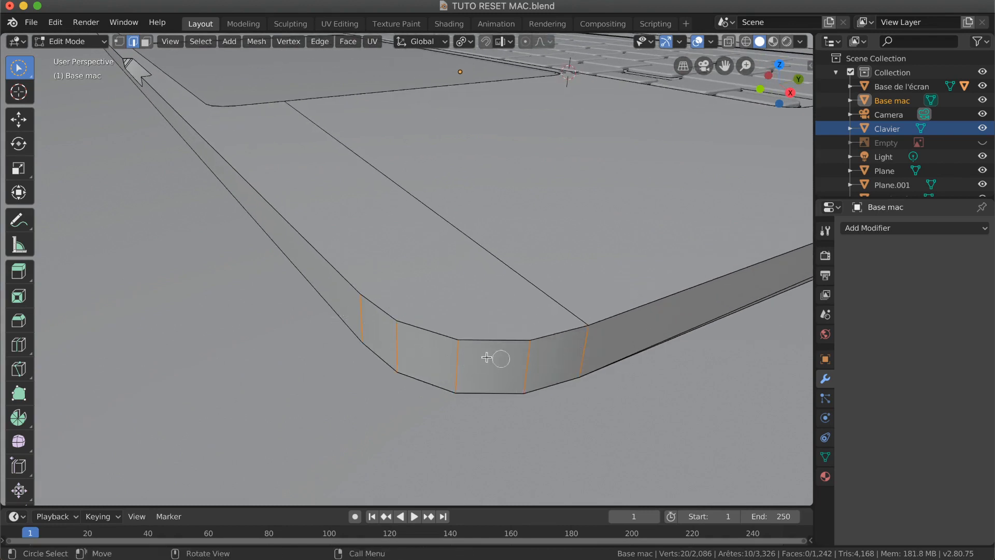
# Add the vertical edges of the base's rear corner beside the headphone jack to the circle selection.
pyautogui.keyDown('ctrl'); pyautogui.scroll(-3, 487, 357); pyautogui.keyUp('ctrl')
pyautogui.hscroll(-8, 440, 349)
pyautogui.keyDown('ctrl'); pyautogui.scroll(3, 439, 351); pyautogui.keyUp('ctrl')
pyautogui.scroll(-6, 439, 351)
pyautogui.scroll(4, 439, 351)
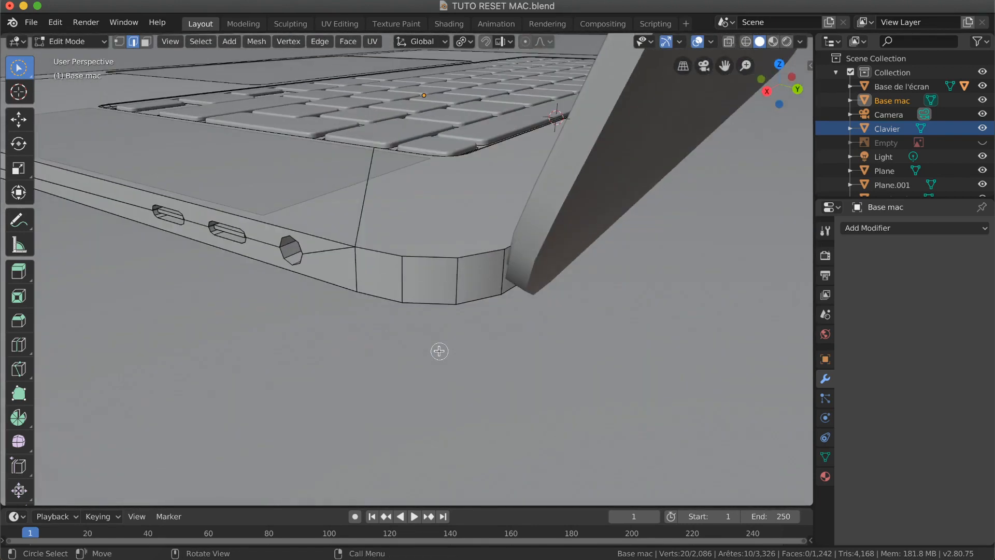
pyautogui.scroll(-3, 439, 351)
pyautogui.press('c')
pyautogui.moveTo(413, 329); pyautogui.dragTo(561, 327)
pyautogui.press('Escape')
# Add the vertical edges of the base's rear-left corner, beyond the two charging ports, to the selection.
pyautogui.hscroll(10, 527, 333)
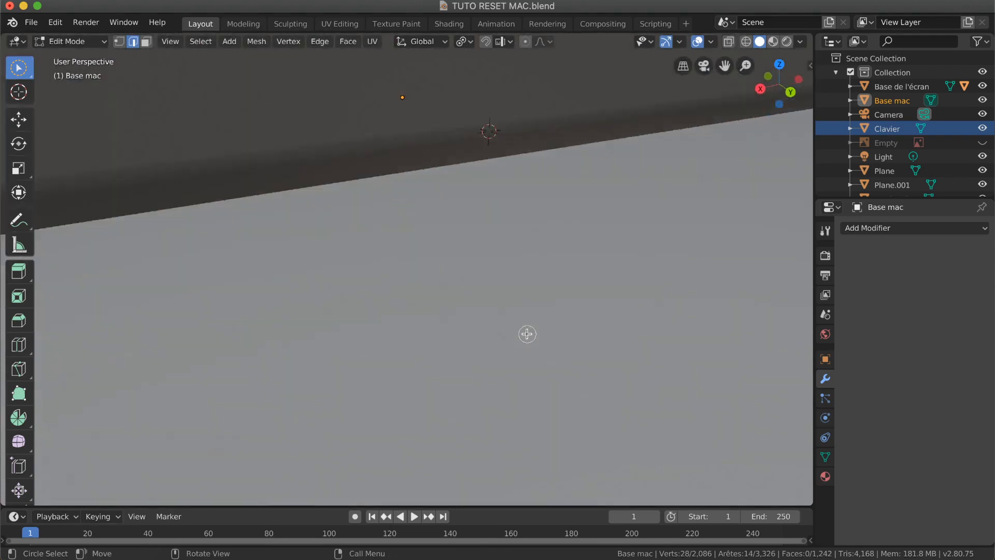
pyautogui.hscroll(10, 526, 334)
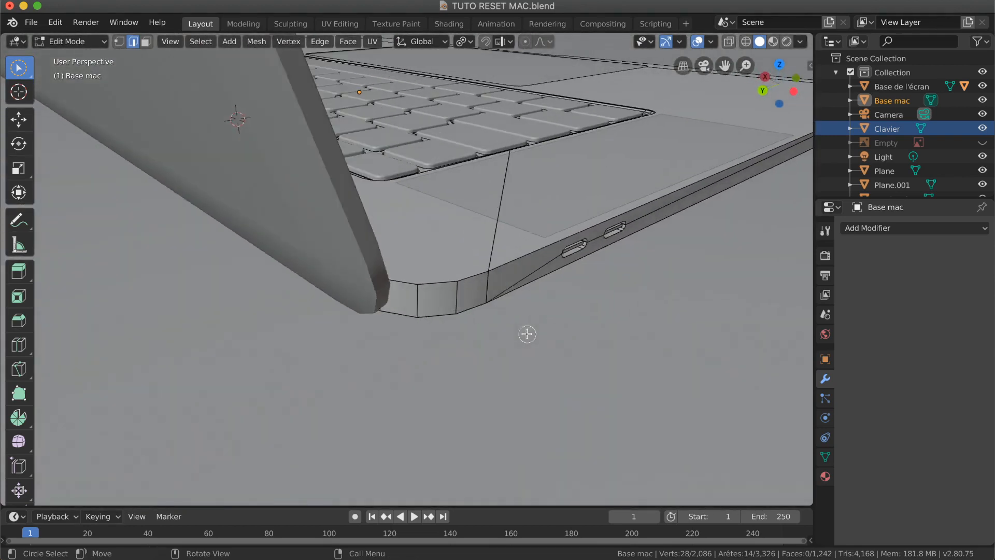
pyautogui.hscroll(5, 373, 302)
pyautogui.hscroll(8, 373, 302)
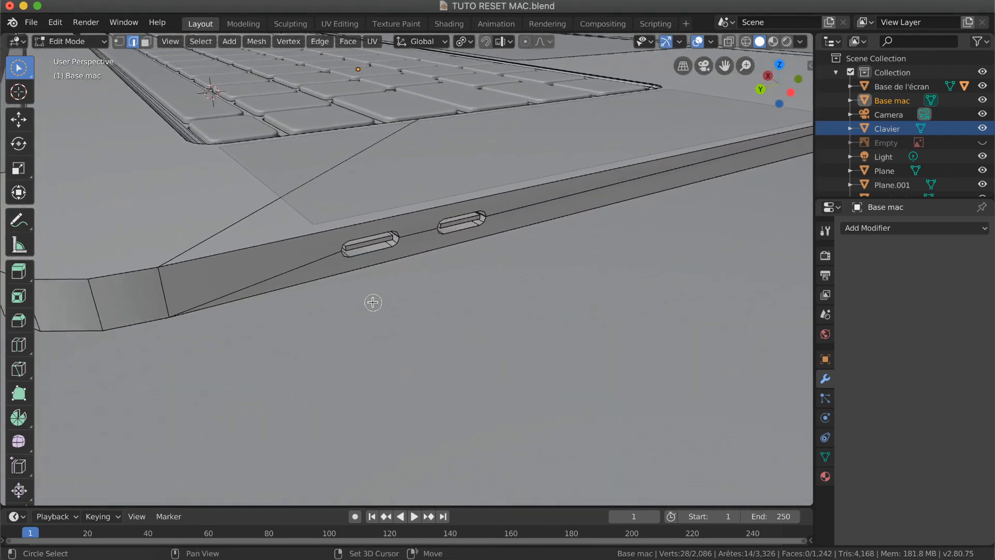
pyautogui.moveTo(373, 290)
pyautogui.keyDown('shift'); pyautogui.mouseDown()
pyautogui.moveTo(275, 303)
pyautogui.moveTo(207, 294)
pyautogui.mouseUp(); pyautogui.keyUp('shift')
pyautogui.hscroll(8, 208, 295)
pyautogui.hscroll(8, 208, 295)
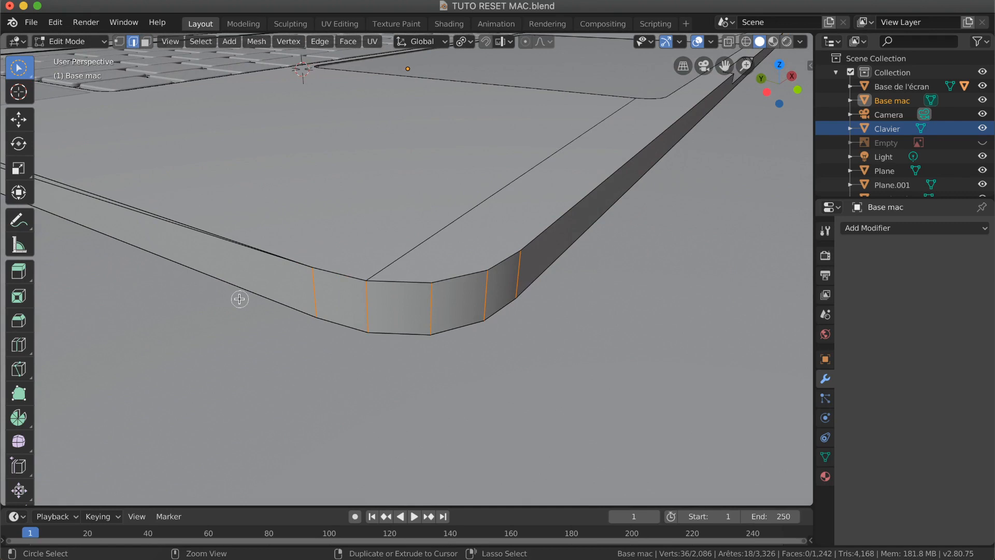
# Bevel the selected vertical edges of the base's four corners by about 0.0116 m with one segment.
pyautogui.scroll(-5, 239, 299)
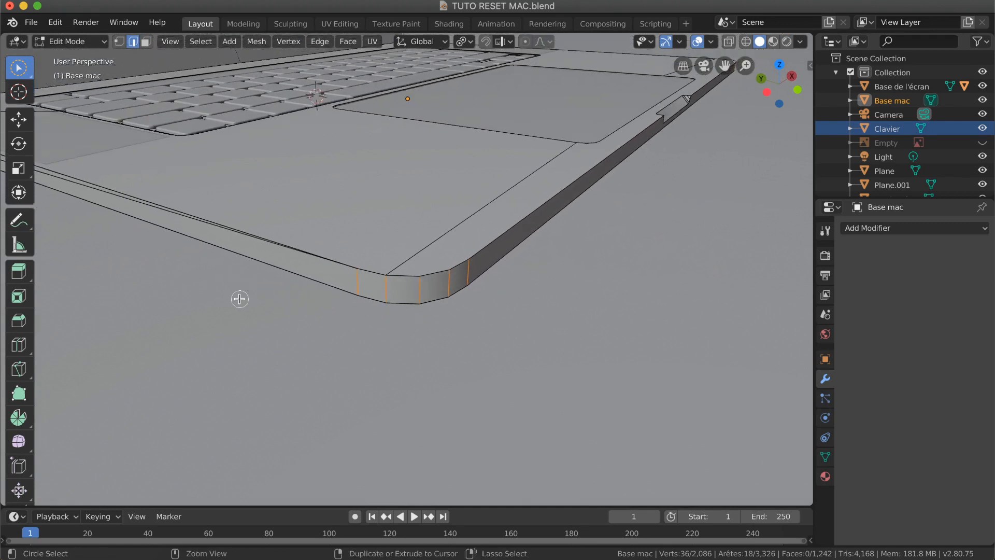
pyautogui.hotkey('ctrl', 'b')
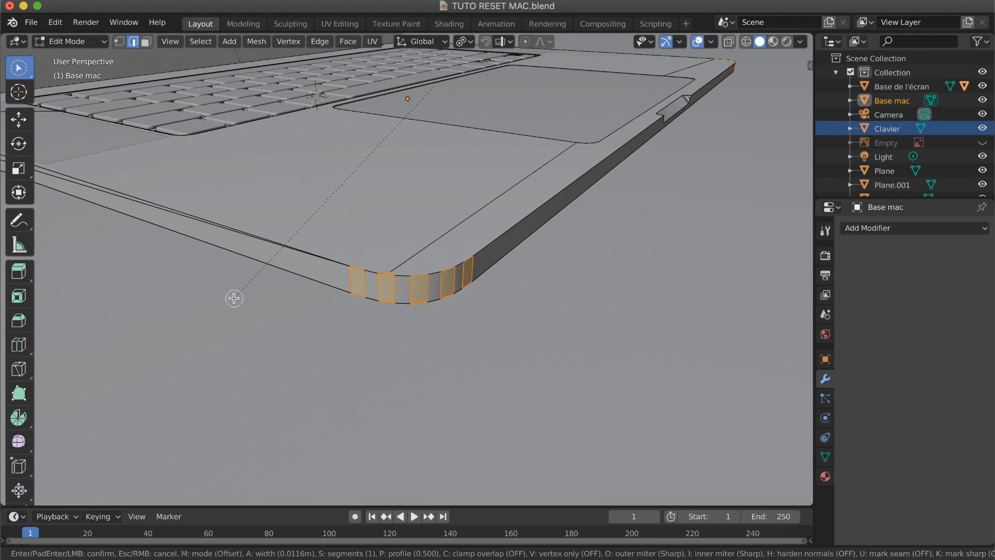
pyautogui.click(234, 299)
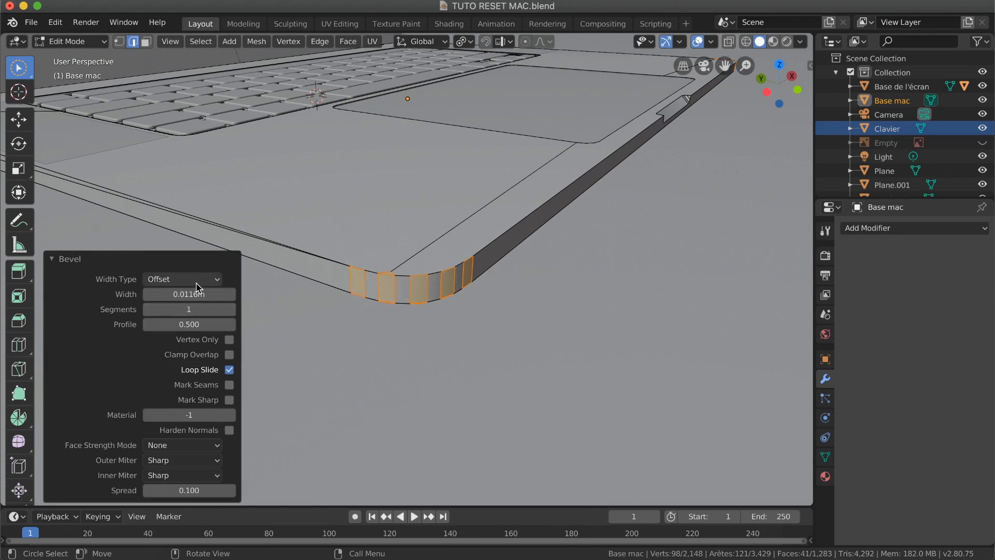
# Replace the circle selection tool with the plain select tool, clear the selection and return the base to Object Mode.
pyautogui.moveTo(18, 69); pyautogui.dragTo(62, 74)
pyautogui.click(728, 288)
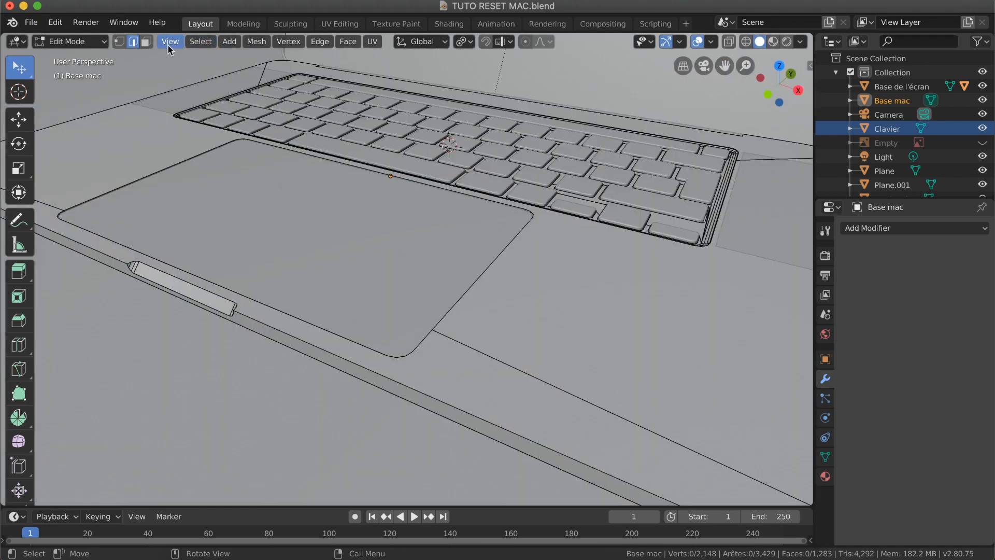
pyautogui.click(70, 41)
pyautogui.click(82, 55)
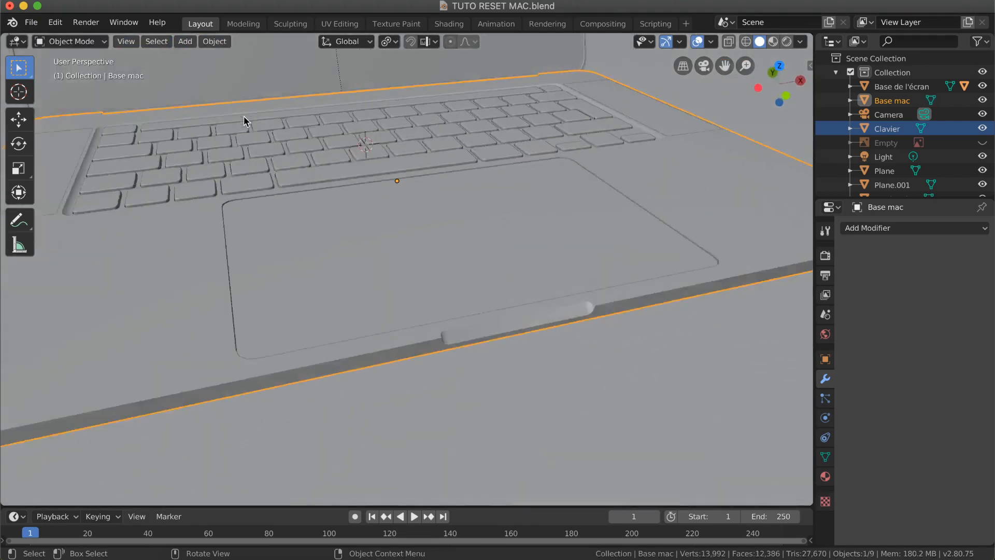
# Inspect the base's front edge and smoothed corners from several angles in solid shading.
pyautogui.hscroll(-5, 244, 116)
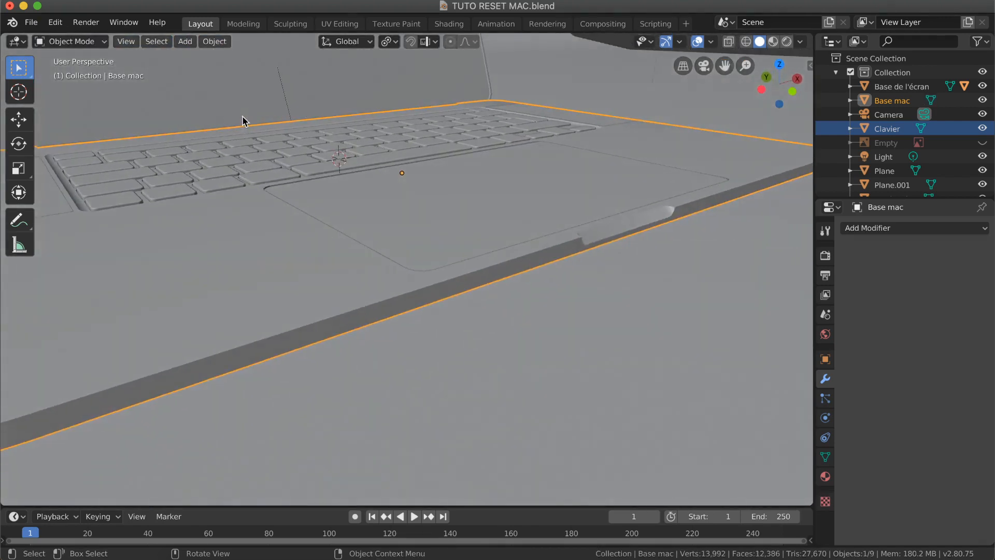
pyautogui.hscroll(-6, 244, 116)
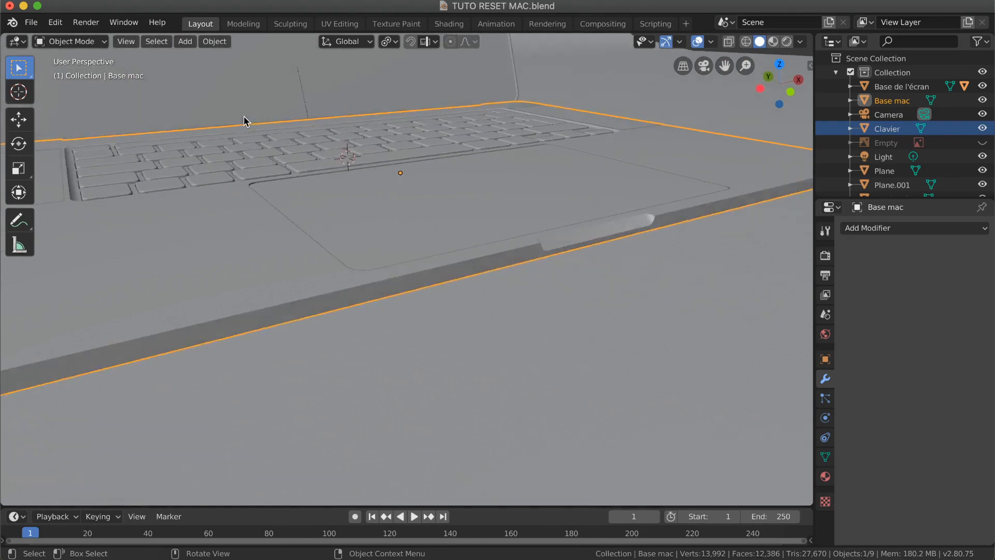
pyautogui.hscroll(-1, 244, 116)
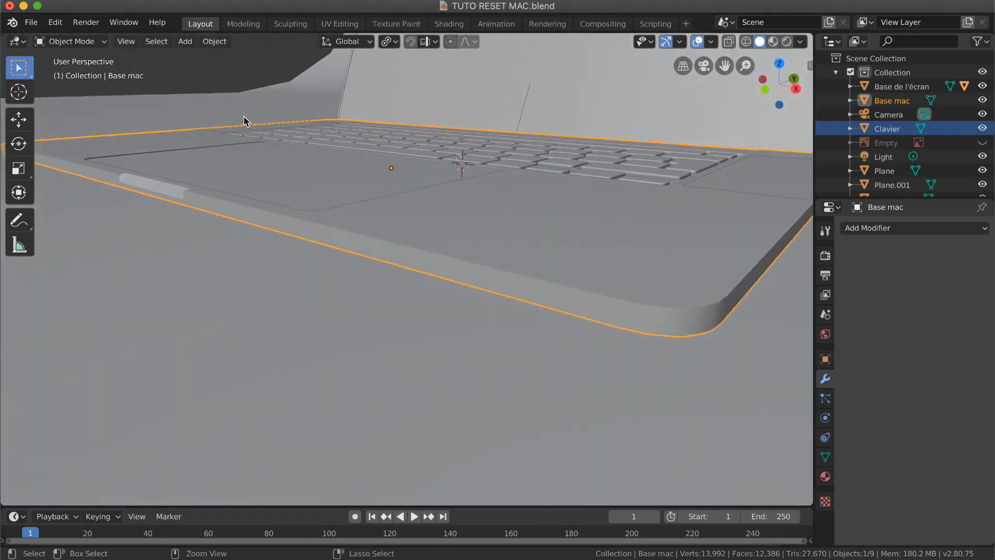
pyautogui.scroll(-3, 244, 116)
pyautogui.scroll(6, 343, 163)
pyautogui.scroll(3, 343, 163)
pyautogui.keyDown('shift'); pyautogui.scroll(-2, 343, 163); pyautogui.keyUp('shift')
pyautogui.keyDown('ctrl'); pyautogui.scroll(-3, 343, 162); pyautogui.keyUp('ctrl')
pyautogui.keyDown('ctrl'); pyautogui.scroll(-2, 343, 163); pyautogui.keyUp('ctrl')
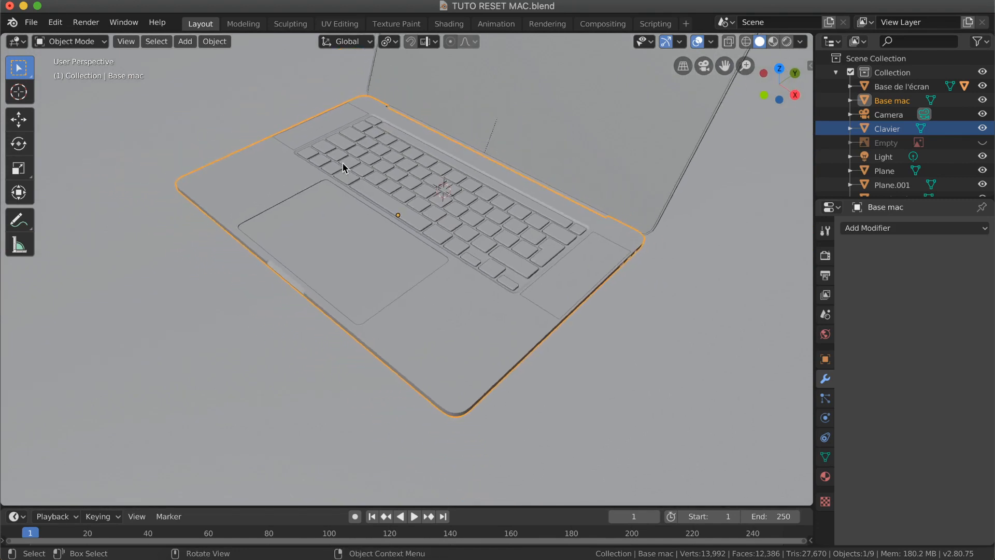
pyautogui.hscroll(5, 343, 163)
pyautogui.hscroll(-6, 343, 163)
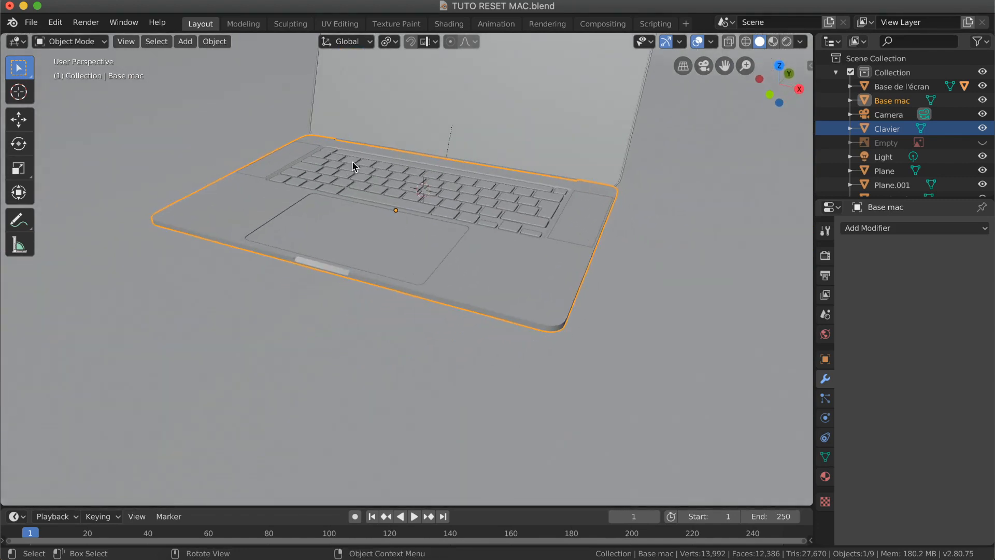
# Switch the viewport to rendered shading and examine the base's rounded corners, then the laptop's screen.
pyautogui.click(788, 42)
pyautogui.hscroll(-5, 606, 254)
pyautogui.hscroll(-6, 606, 255)
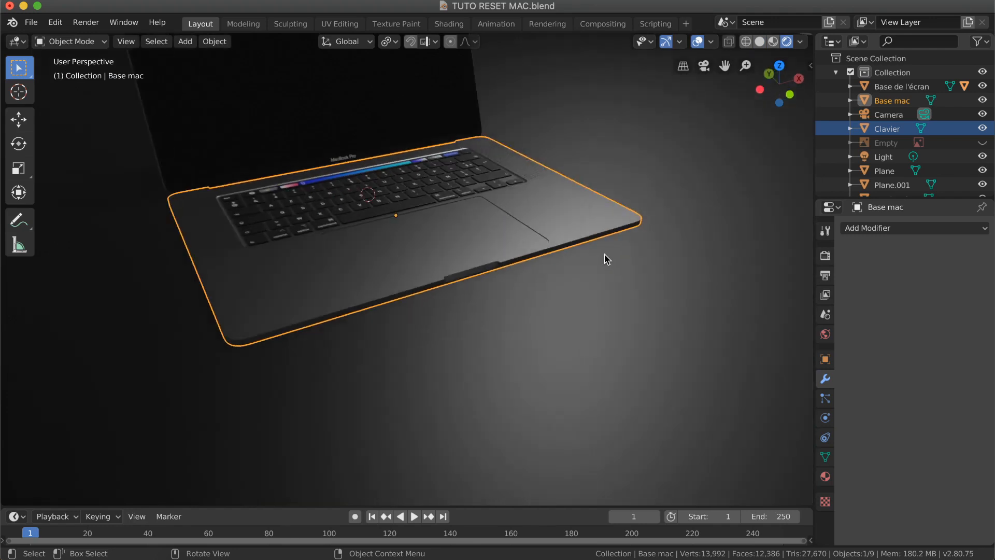
pyautogui.scroll(-4, 447, 305)
pyautogui.scroll(-8, 392, 254)
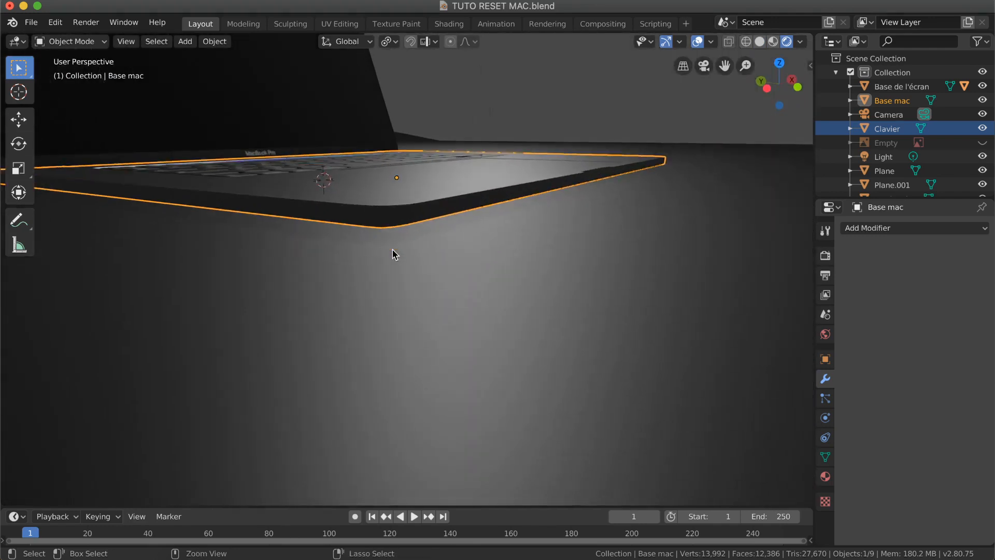
pyautogui.scroll(10, 393, 254)
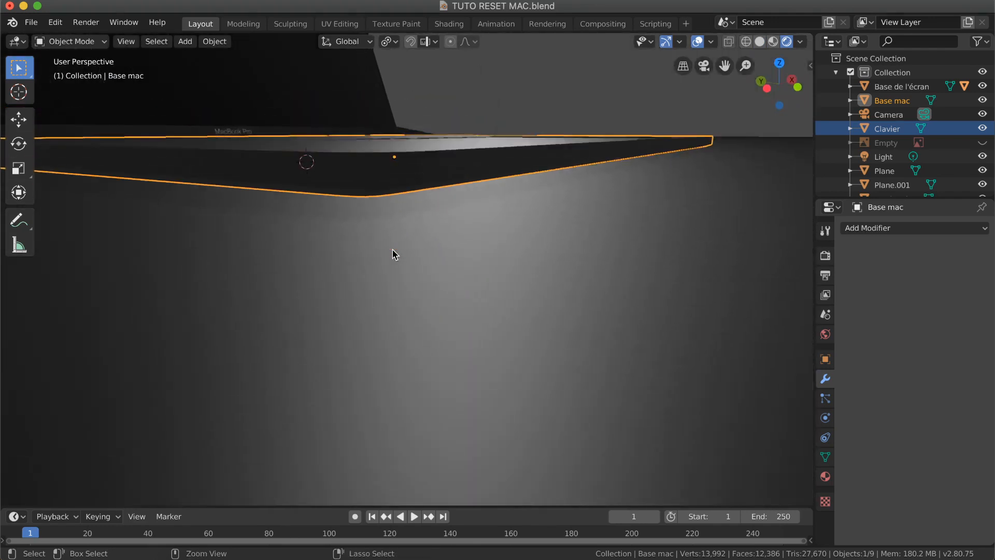
pyautogui.scroll(-5, 393, 251)
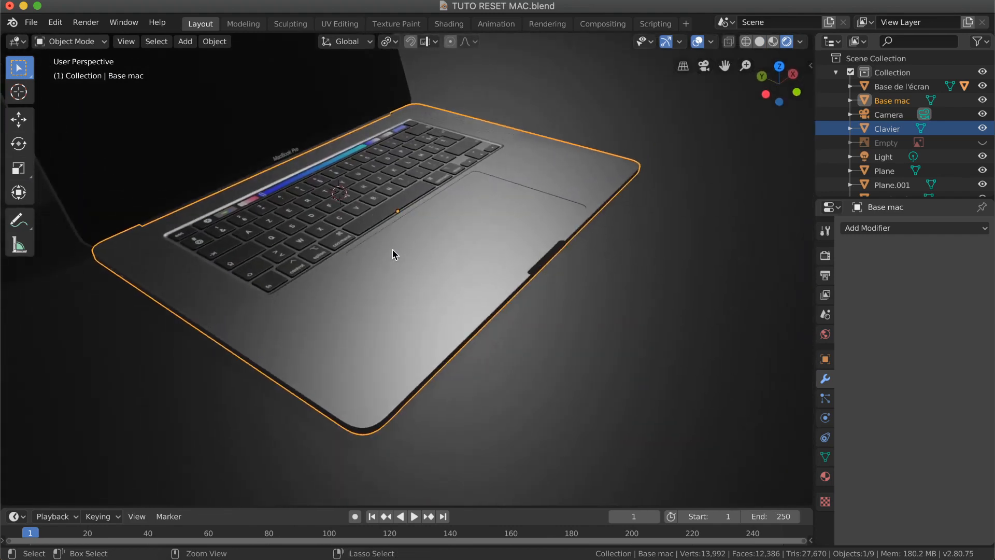
pyautogui.keyDown('shift'); pyautogui.scroll(6, 395, 254); pyautogui.keyUp('shift')
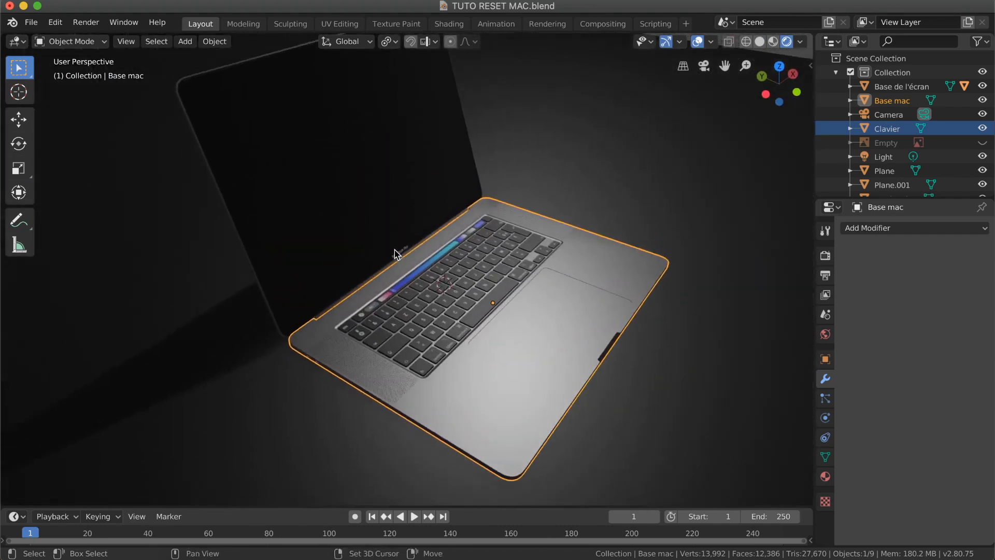
pyautogui.keyDown('ctrl'); pyautogui.scroll(4, 393, 254); pyautogui.keyUp('ctrl')
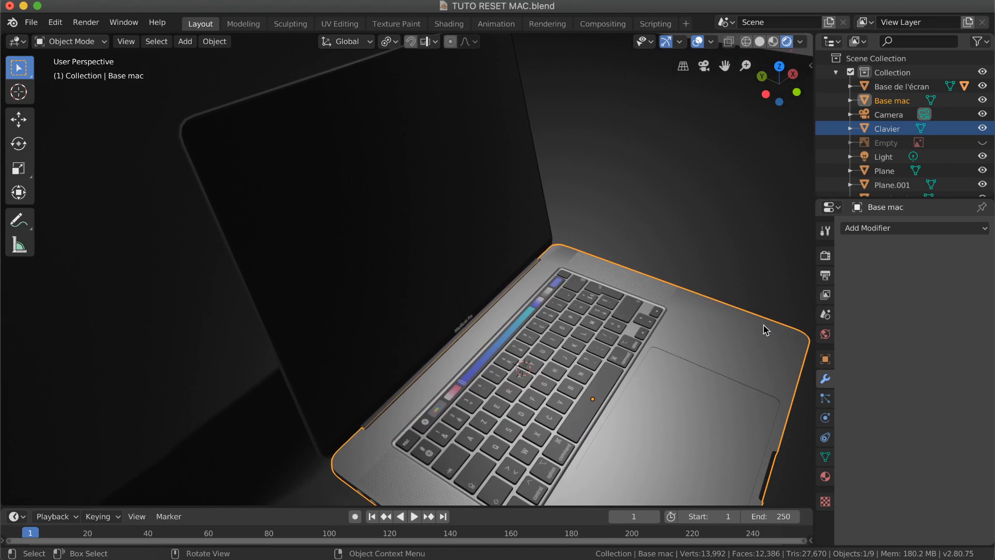
pyautogui.keyDown('ctrl'); pyautogui.scroll(3, 293, 188); pyautogui.keyUp('ctrl')
pyautogui.keyDown('shift'); pyautogui.scroll(6, 291, 185); pyautogui.keyUp('shift')
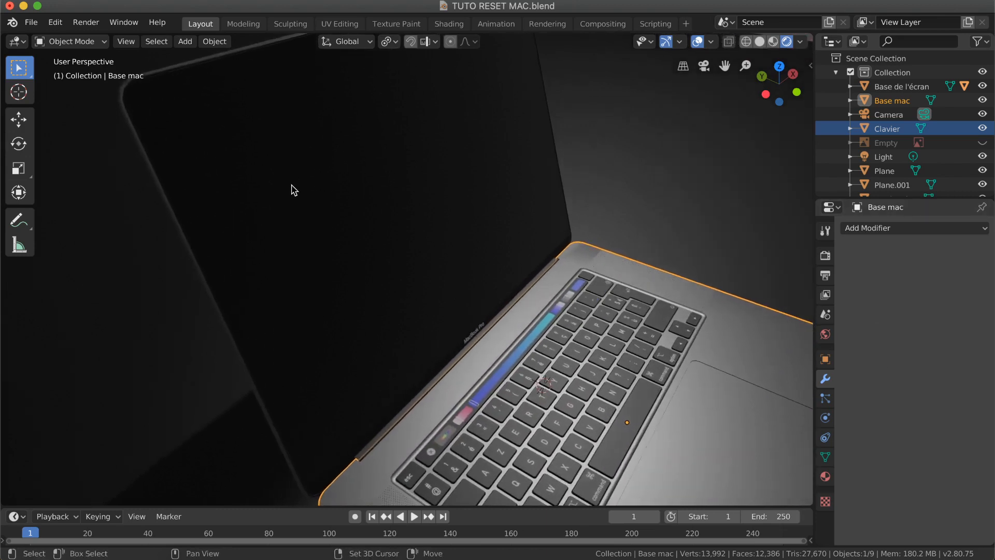
# Select the laptop's screen object Ecran, enter Edit Mode and switch the viewport to solid shading.
pyautogui.click(388, 223)
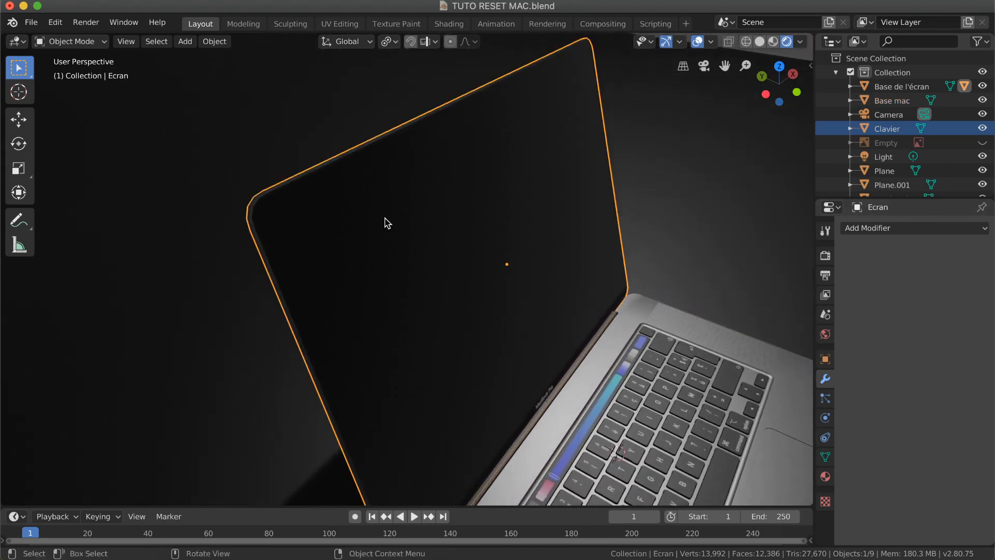
pyautogui.click(71, 42)
pyautogui.click(78, 73)
pyautogui.scroll(5, 228, 229)
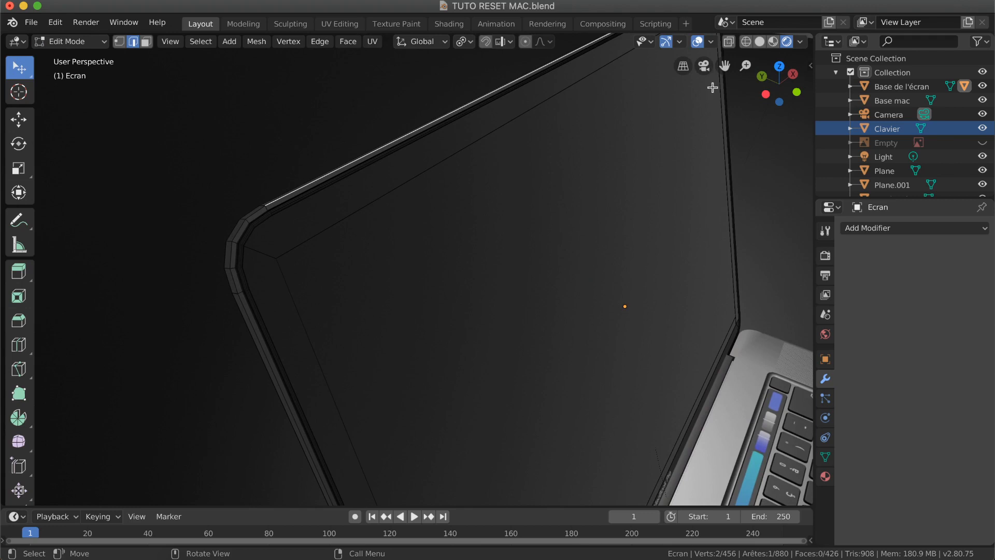
pyautogui.click(759, 41)
pyautogui.keyDown('ctrl'); pyautogui.scroll(3, 226, 242); pyautogui.keyUp('ctrl')
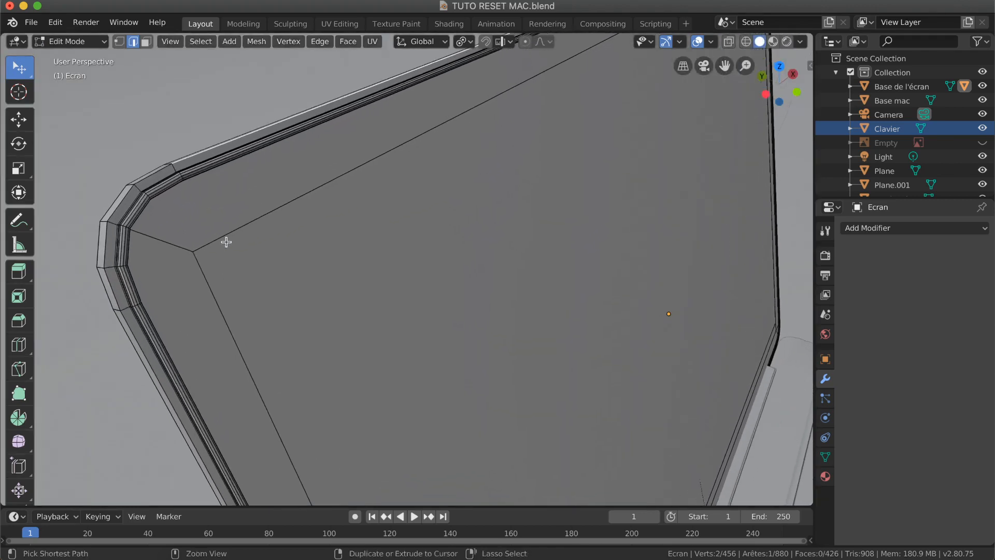
# Select the five edge loops crossing the frame at the screen's upper-left rounded corner.
pyautogui.keyDown('ctrl'); pyautogui.scroll(6, 226, 242); pyautogui.keyUp('ctrl')
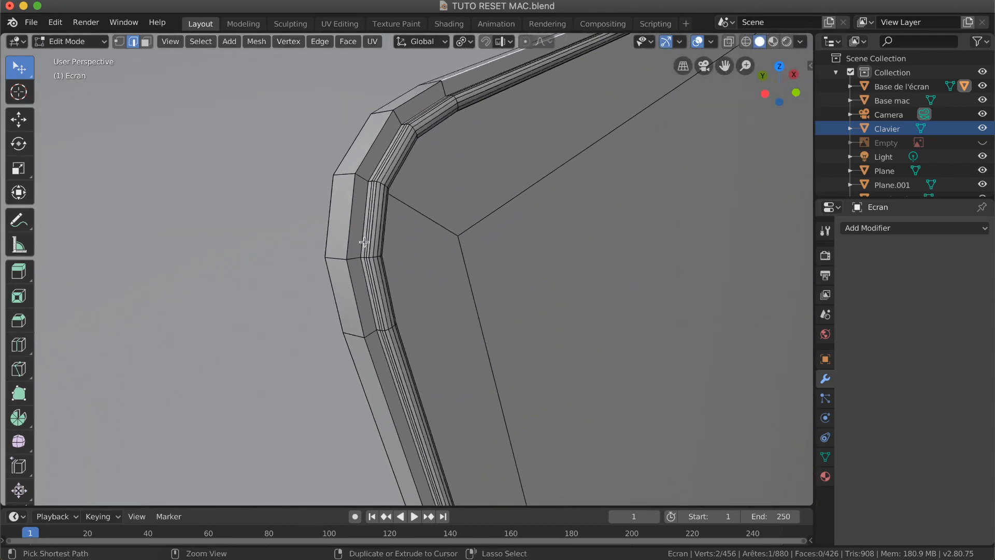
pyautogui.keyDown('ctrl'); pyautogui.scroll(-3, 365, 242); pyautogui.keyUp('ctrl')
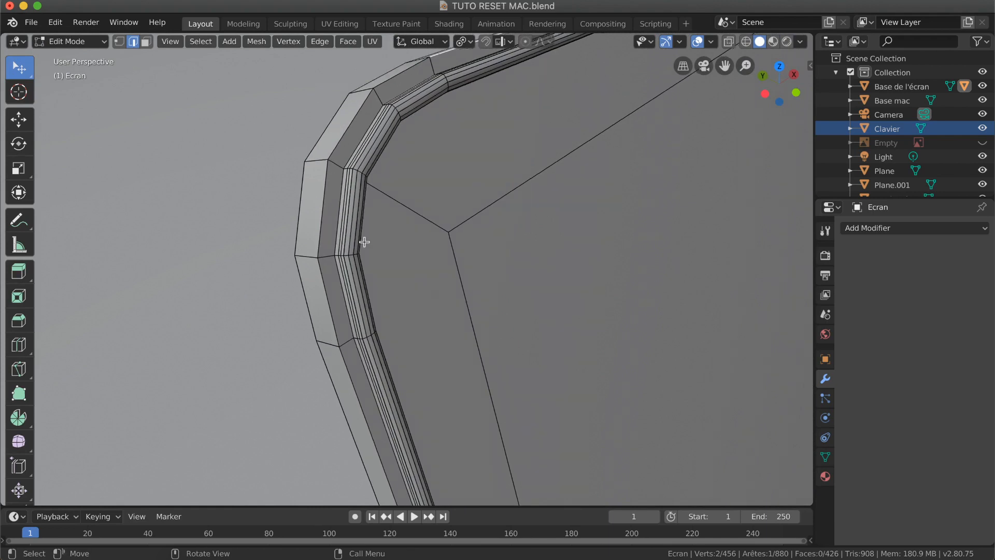
pyautogui.keyDown('shift'); pyautogui.scroll(-2, 364, 242); pyautogui.keyUp('shift')
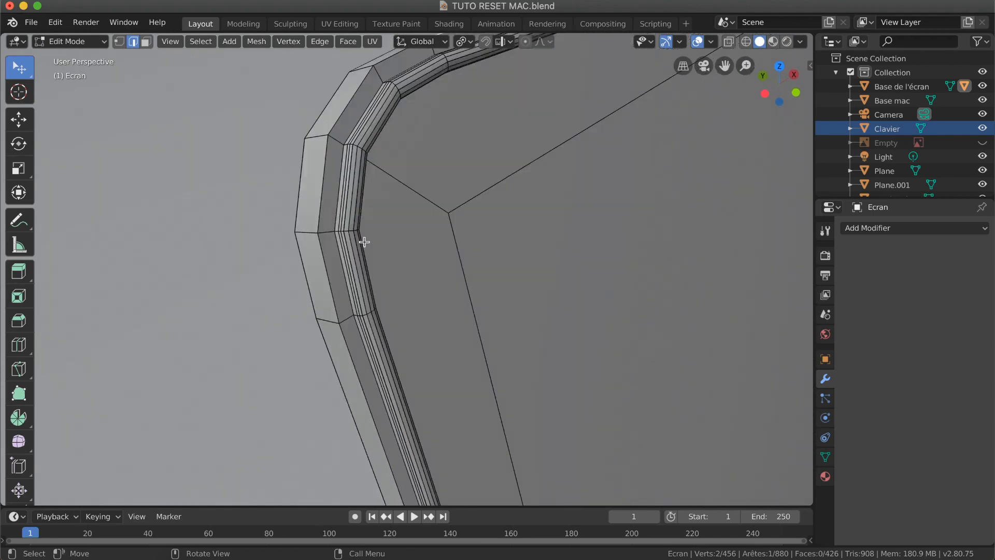
pyautogui.keyDown('shift'); pyautogui.scroll(5, 364, 242); pyautogui.keyUp('shift')
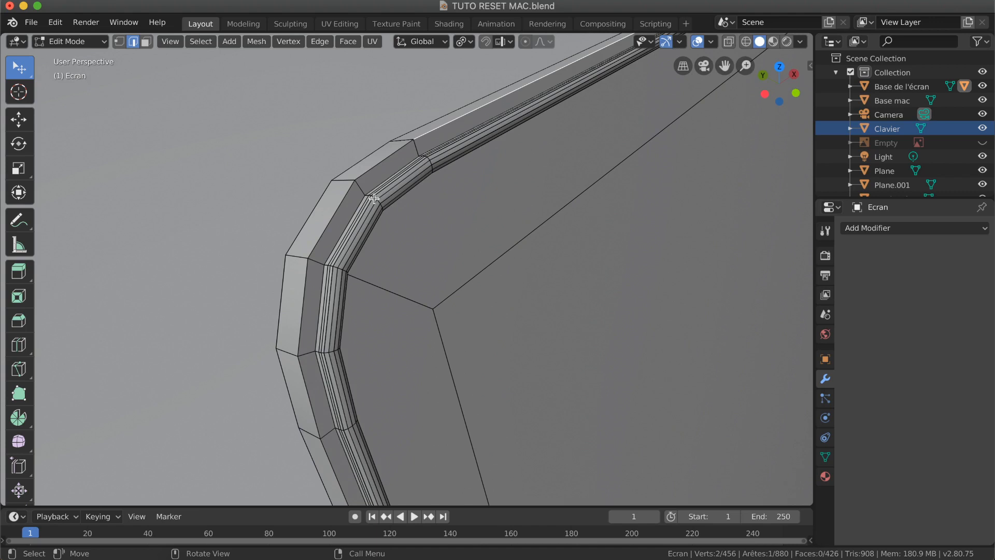
pyautogui.keyDown('alt'); pyautogui.click(331, 430); pyautogui.keyUp('alt')
pyautogui.keyDown('alt'); pyautogui.keyDown('shift'); pyautogui.click(308, 350); pyautogui.keyUp('shift'); pyautogui.keyUp('alt')
pyautogui.keyDown('alt'); pyautogui.keyDown('shift'); pyautogui.click(316, 263); pyautogui.keyUp('shift'); pyautogui.keyUp('alt')
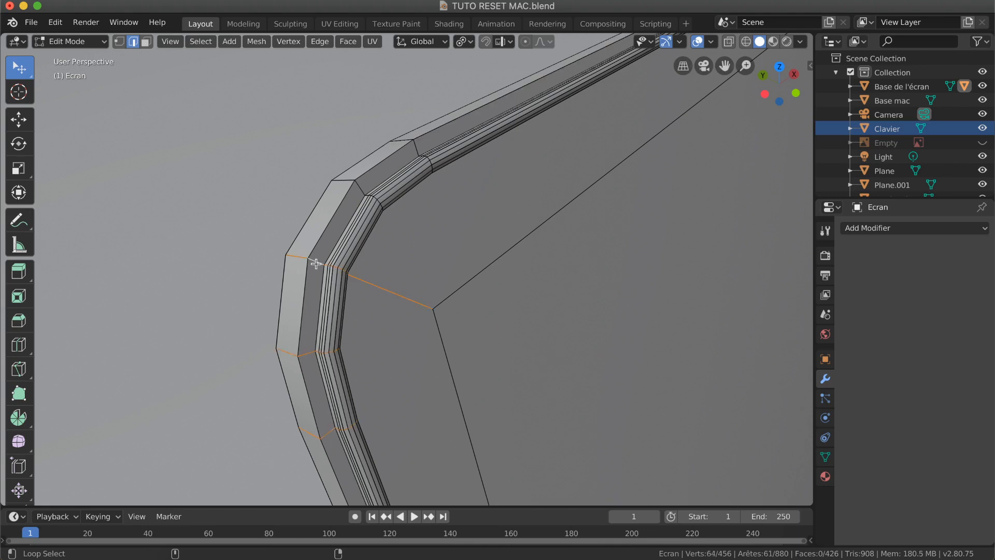
pyautogui.keyDown('alt'); pyautogui.keyDown('shift'); pyautogui.click(361, 189); pyautogui.keyUp('shift'); pyautogui.keyUp('alt')
pyautogui.keyDown('alt'); pyautogui.keyDown('shift'); pyautogui.click(418, 149); pyautogui.keyUp('shift'); pyautogui.keyUp('alt')
# Bevel the selected edge loops to smooth the screen's upper-left rounded corner.
pyautogui.moveTo(414, 150); pyautogui.dragTo(334, 212, button='middle')
pyautogui.hscroll(-3, 335, 212)
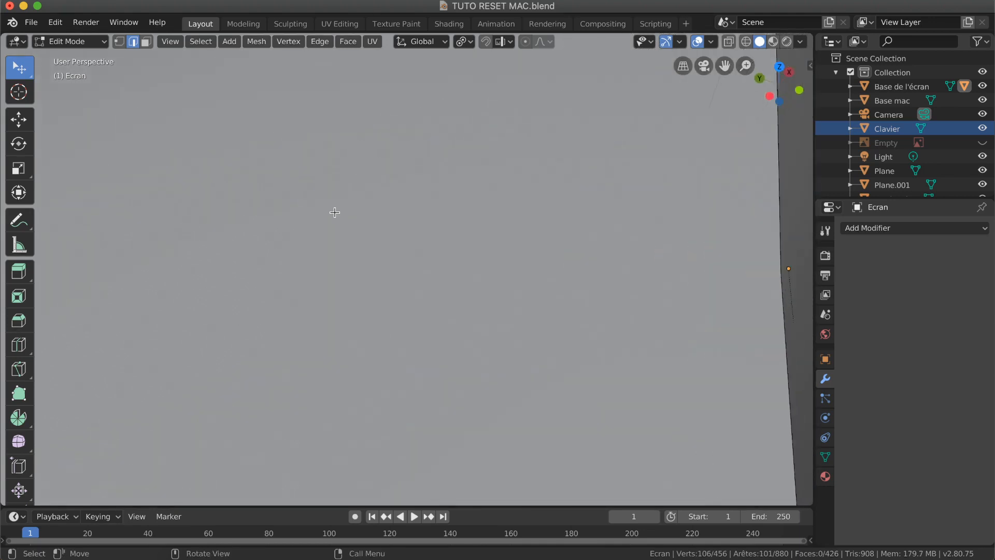
pyautogui.hscroll(8, 335, 212)
pyautogui.hscroll(-4, 335, 212)
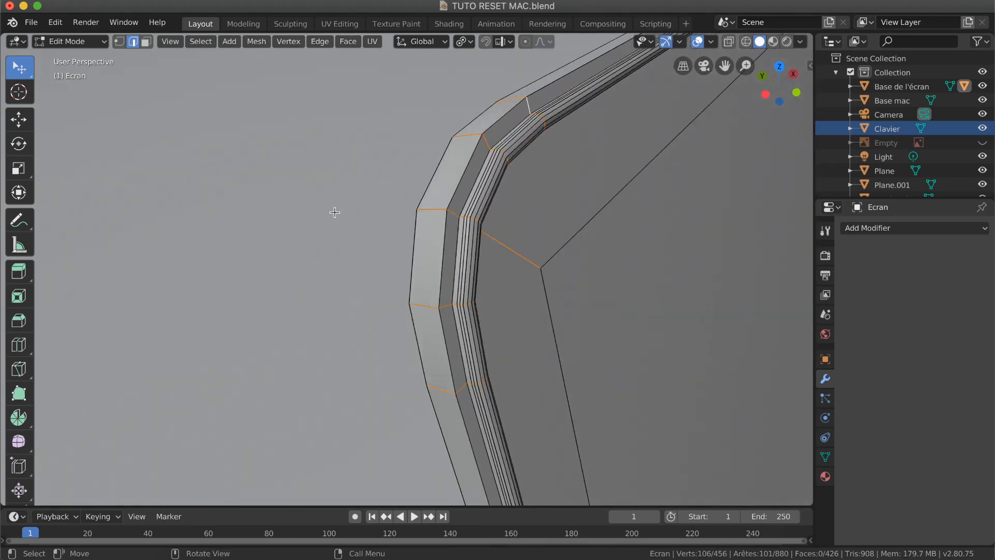
pyautogui.hscroll(4, 335, 212)
pyautogui.hotkey('ctrl', 'b')
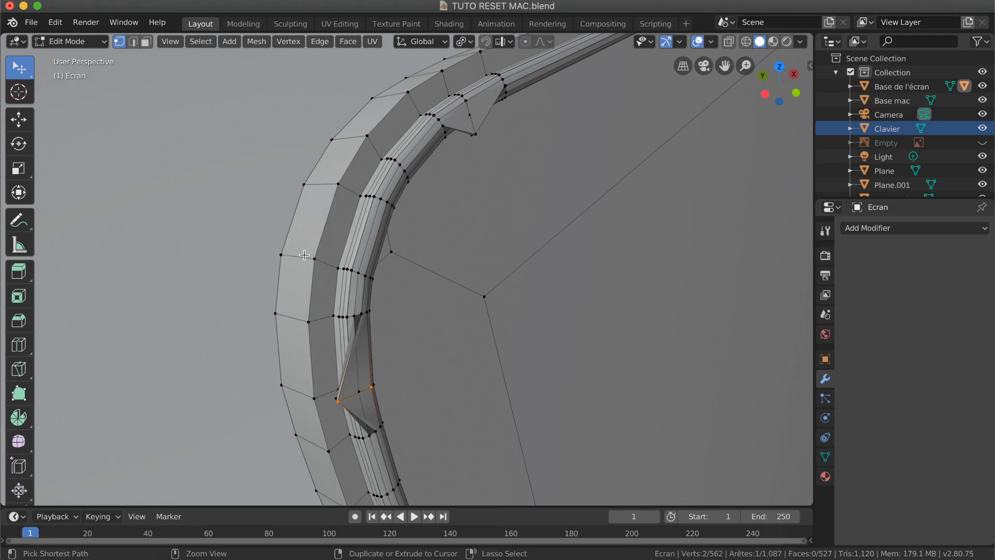
# Undo the bevel of the edge loops at the screen's upper-left corner and return to edge selection.
pyautogui.press('2')
pyautogui.hotkey('ctrl', 'z')
pyautogui.hotkey('ctrl', 'z')
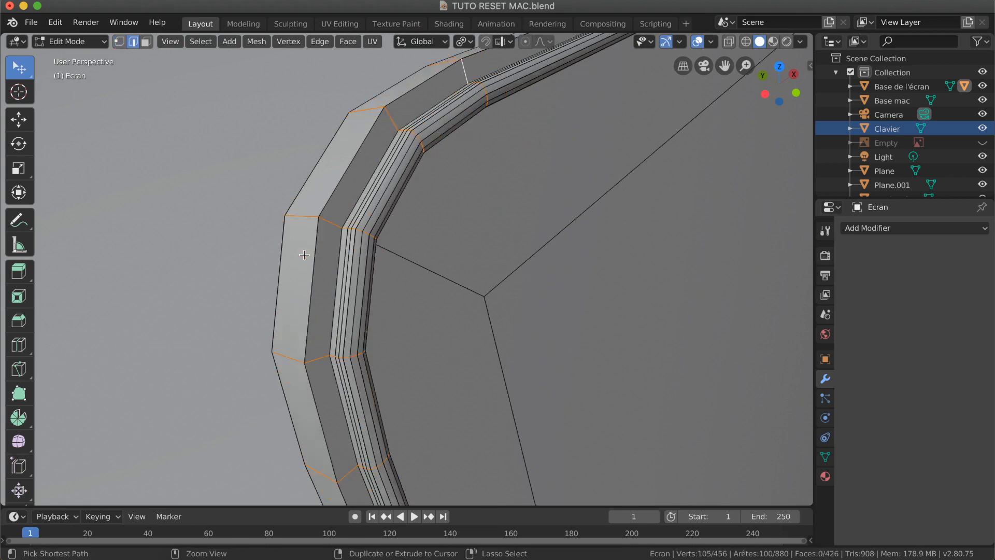
# Select only the five outer rim edges at the screen's upper-left corner and bevel them with one segment, about 0.0114 m wide.
pyautogui.scroll(-3, 304, 254)
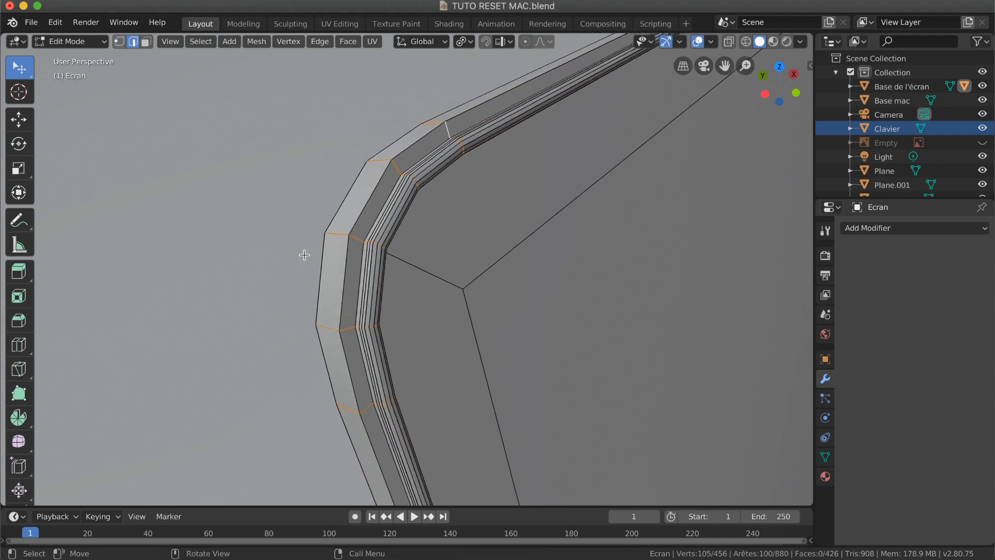
pyautogui.click(441, 122)
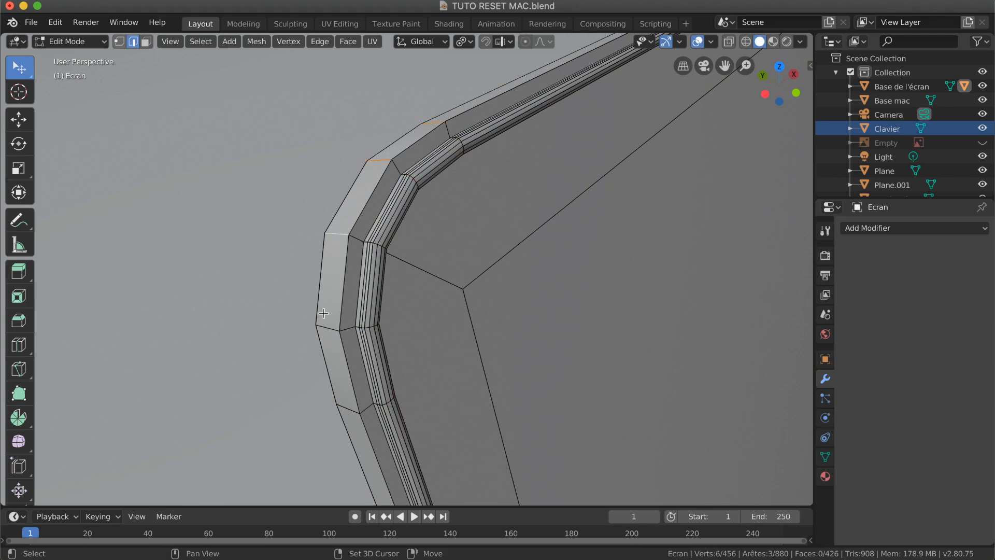
pyautogui.keyDown('shift'); pyautogui.click(347, 409); pyautogui.keyUp('shift')
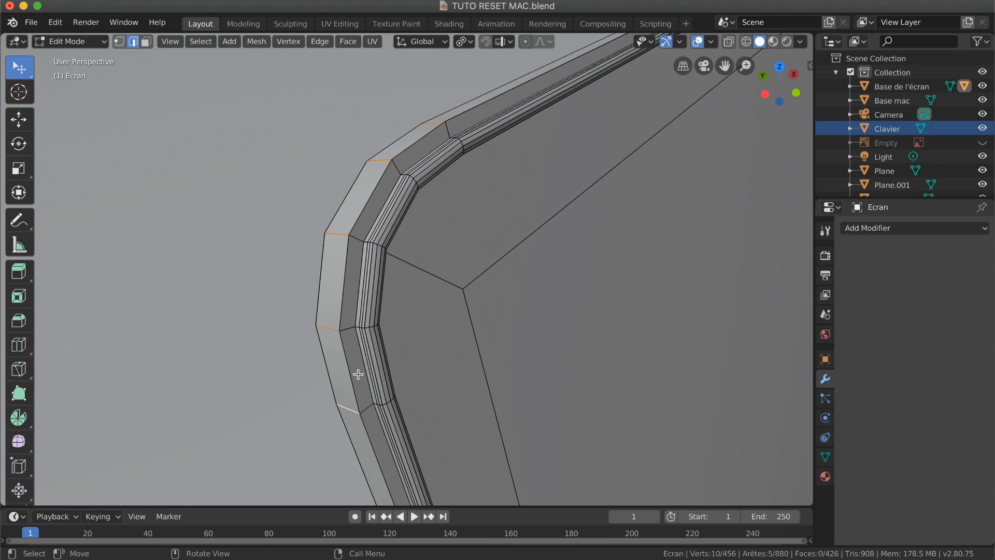
pyautogui.hotkey('ctrl', 'b')
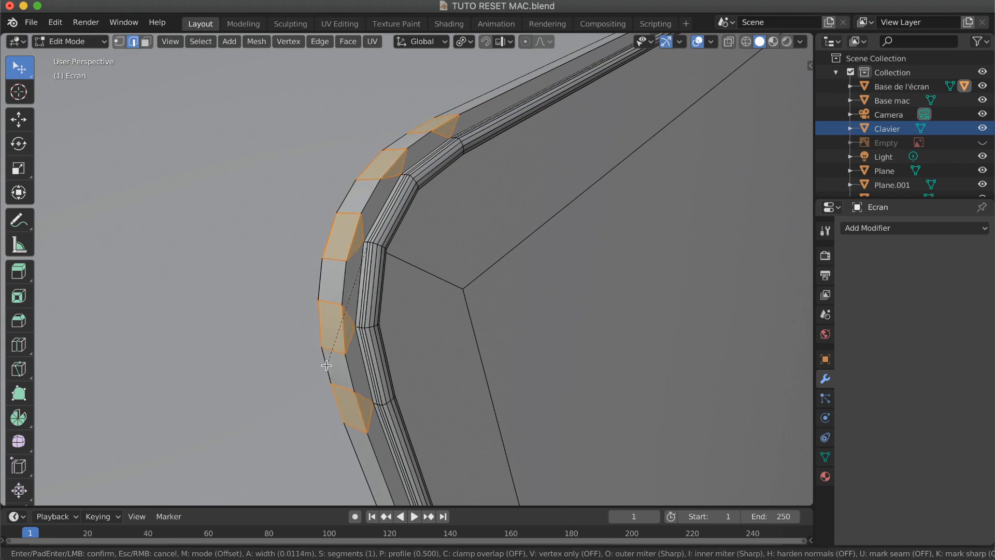
pyautogui.click(326, 366)
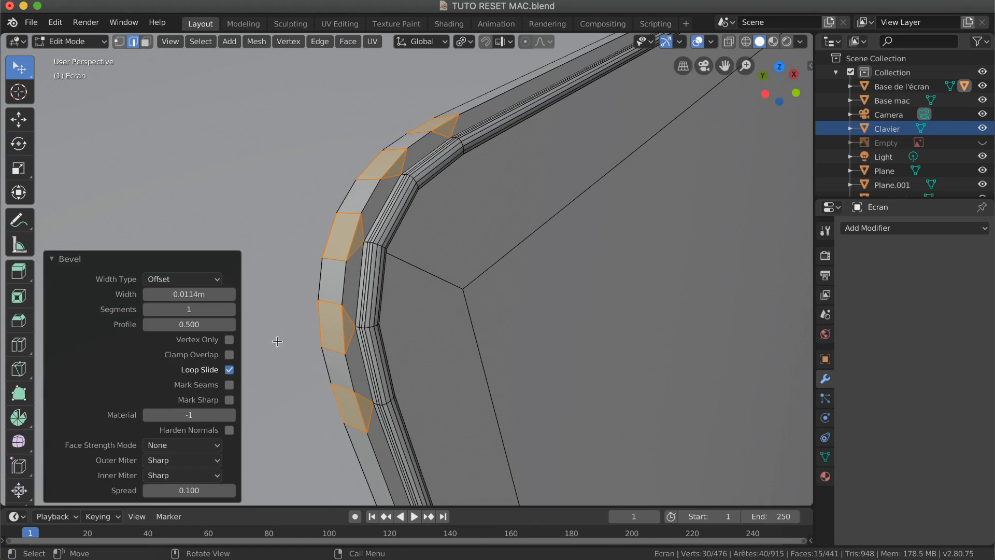
# Select the five outer rim edges at the screen's upper-right corner and bevel them with one segment, about 0.0119 m wide.
pyautogui.scroll(5, 302, 280)
pyautogui.keyDown('ctrl'); pyautogui.scroll(-6, 302, 281); pyautogui.keyUp('ctrl')
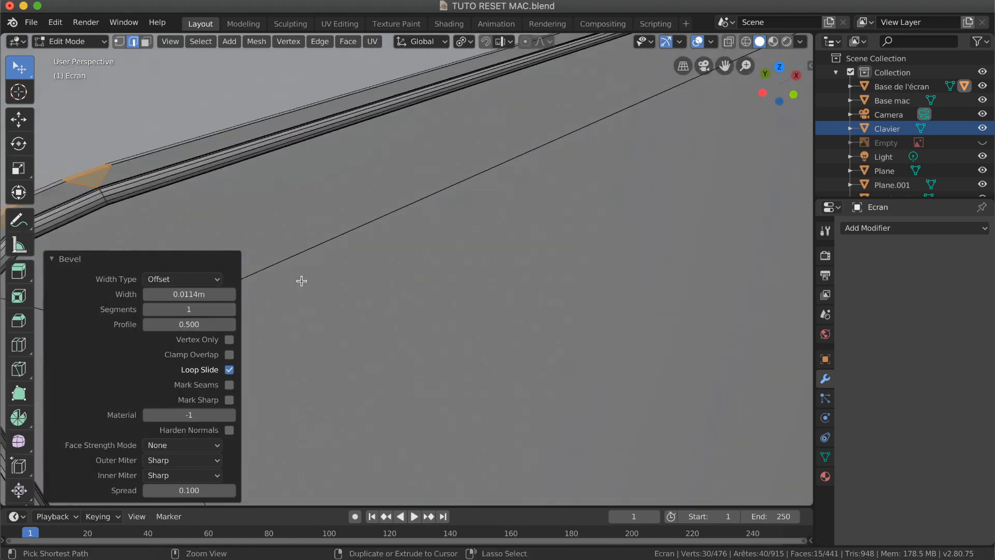
pyautogui.hscroll(5, 302, 281)
pyautogui.hscroll(5, 302, 281)
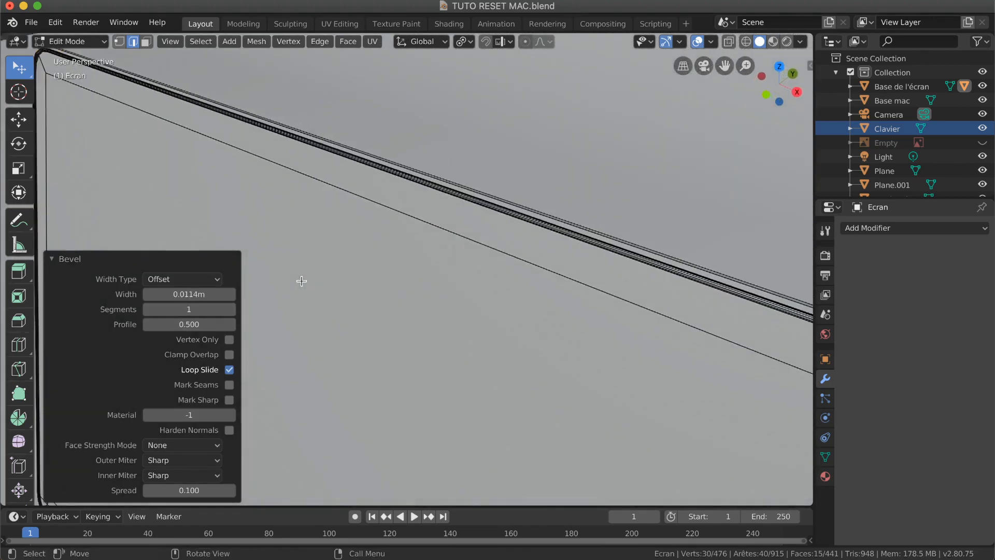
pyautogui.keyDown('shift'); pyautogui.hscroll(8, 299, 280); pyautogui.keyUp('shift')
pyautogui.keyDown('shift'); pyautogui.hscroll(10, 298, 280); pyautogui.keyUp('shift')
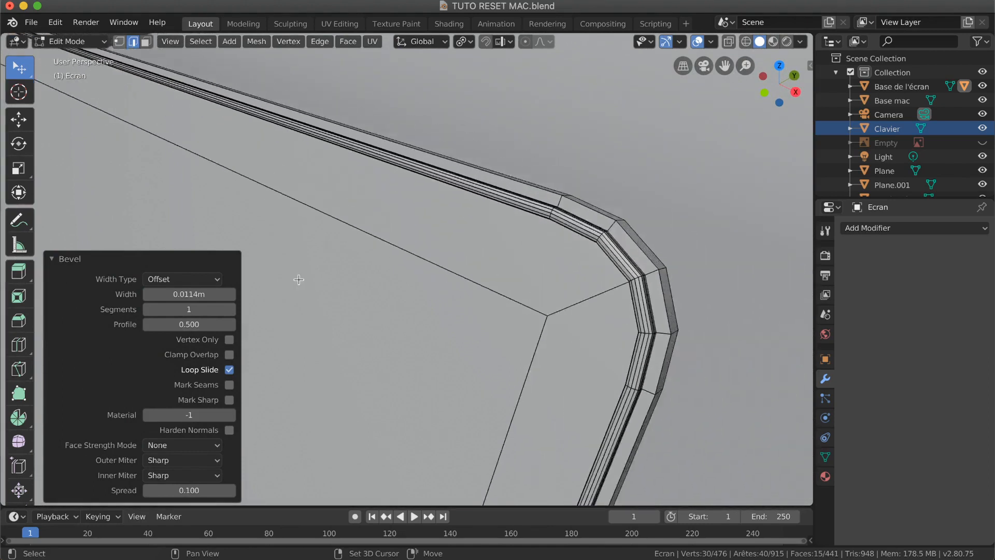
pyautogui.hscroll(4, 388, 230)
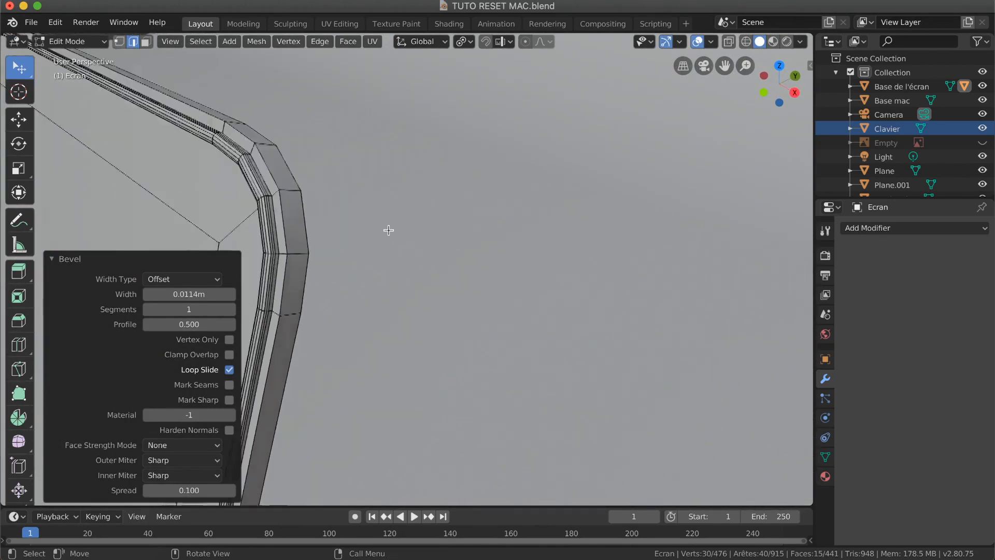
pyautogui.scroll(4, 388, 230)
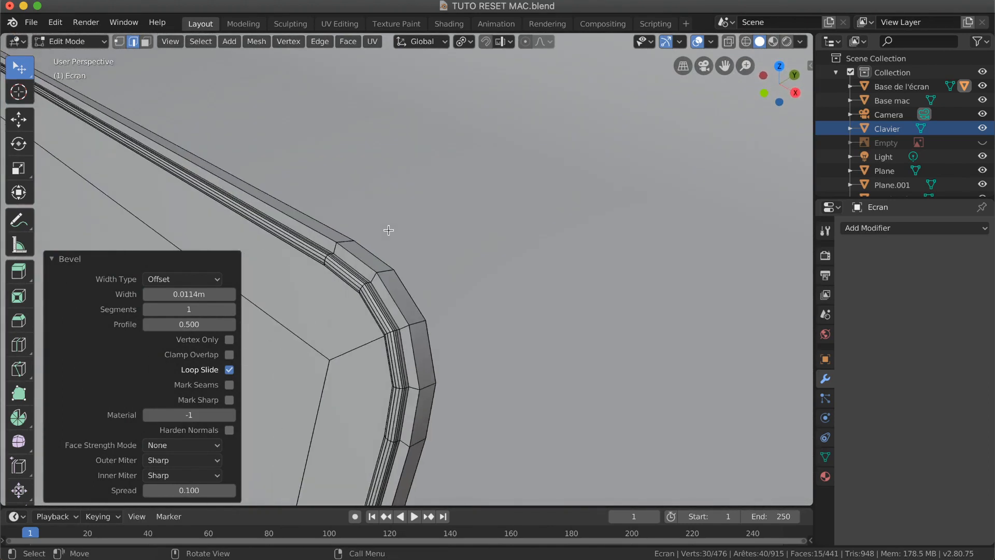
pyautogui.click(346, 240)
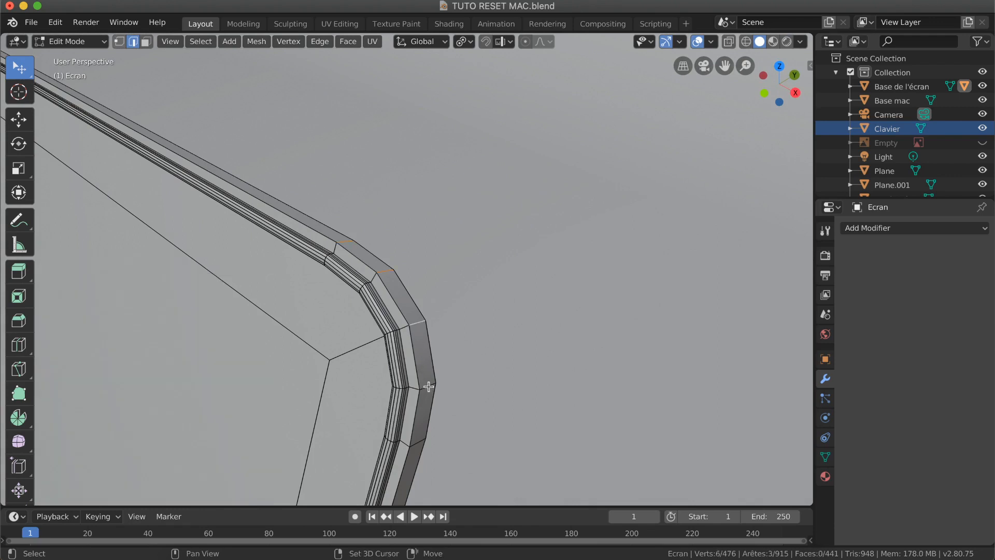
pyautogui.hotkey('ctrl', 'b')
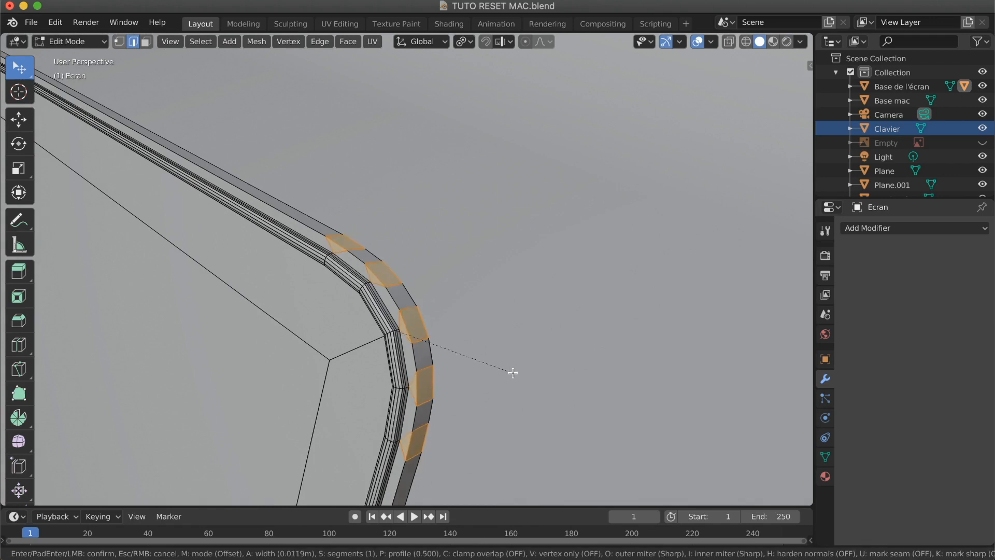
pyautogui.click(513, 373)
# Hide the Base mac object to clear access to the screen's lower corners.
pyautogui.scroll(6, 477, 374)
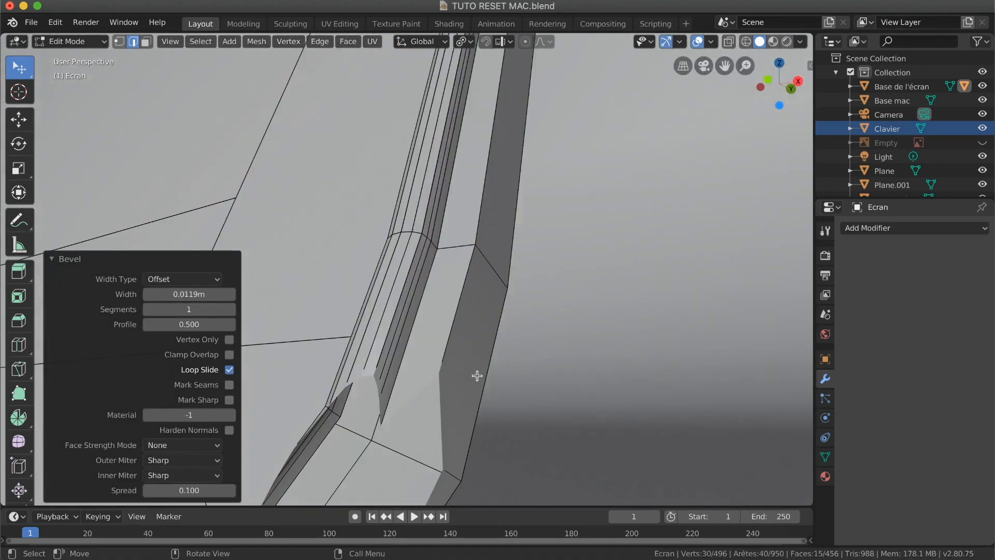
pyautogui.keyDown('ctrl'); pyautogui.scroll(1, 478, 375); pyautogui.keyUp('ctrl')
pyautogui.click(982, 101)
pyautogui.keyDown('shift'); pyautogui.hscroll(-2, 585, 297); pyautogui.keyUp('shift')
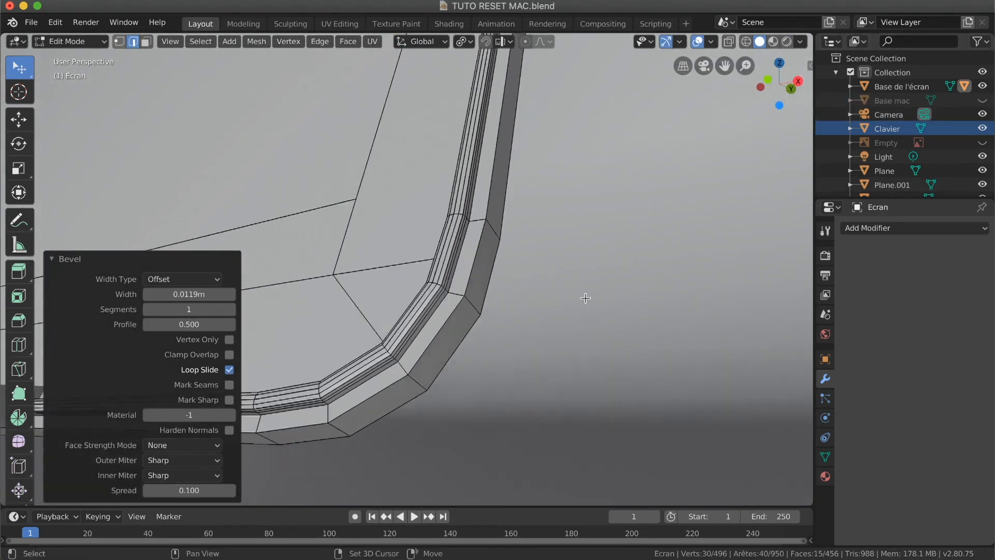
# Select the five outer rim edges at the screen's lower-right corner and bevel them with one segment, about 0.0114 m wide.
pyautogui.keyDown('shift'); pyautogui.scroll(-3, 354, 396); pyautogui.keyUp('shift')
pyautogui.click(342, 370)
pyautogui.keyDown('shift'); pyautogui.click(570, 168); pyautogui.keyUp('shift')
pyautogui.hotkey('ctrl', 'b')
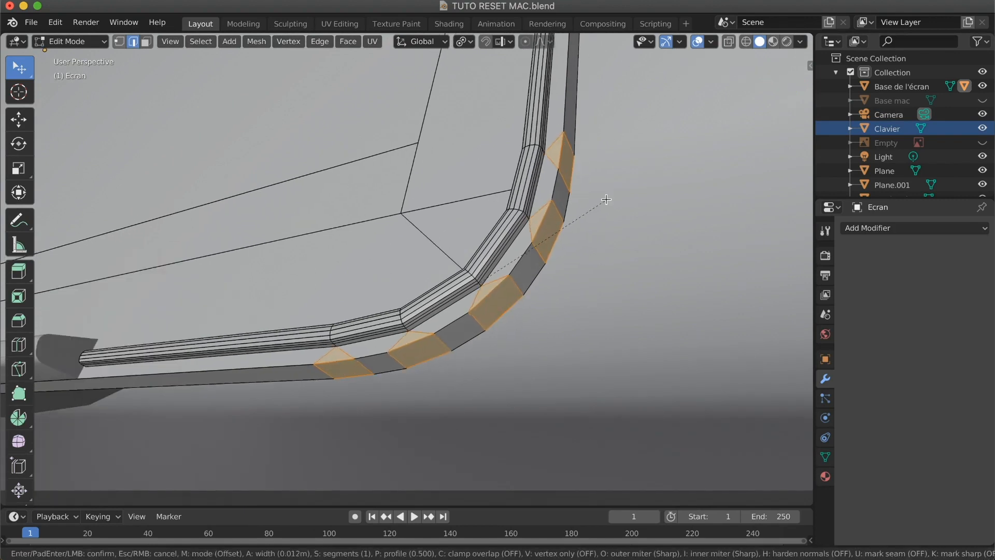
pyautogui.click(589, 249)
# Select the five outer rim edges at the screen's lower-left corner and bevel them with one segment, about 0.0114 m wide.
pyautogui.scroll(-8, 589, 252)
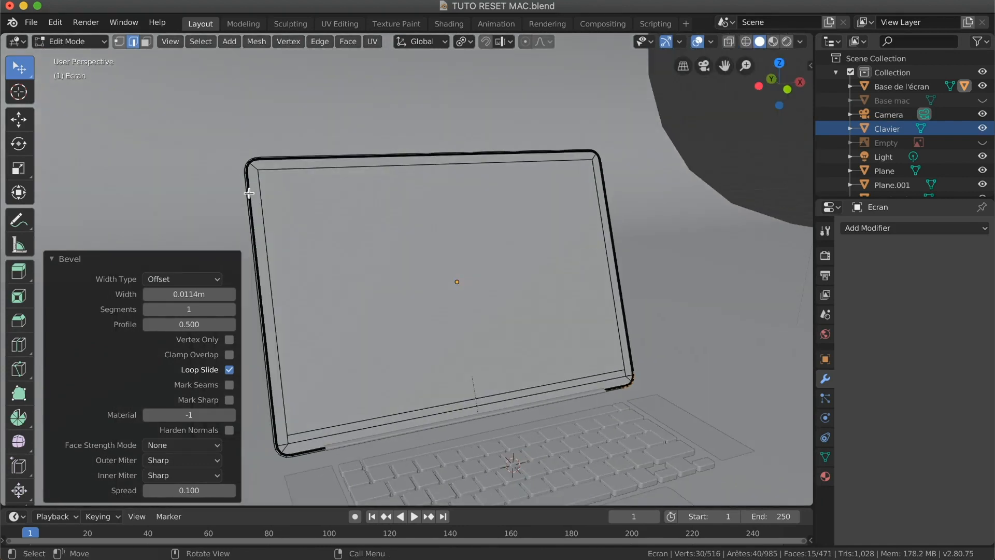
pyautogui.hscroll(-8, 368, 233)
pyautogui.keyDown('ctrl'); pyautogui.scroll(6, 413, 449); pyautogui.keyUp('ctrl')
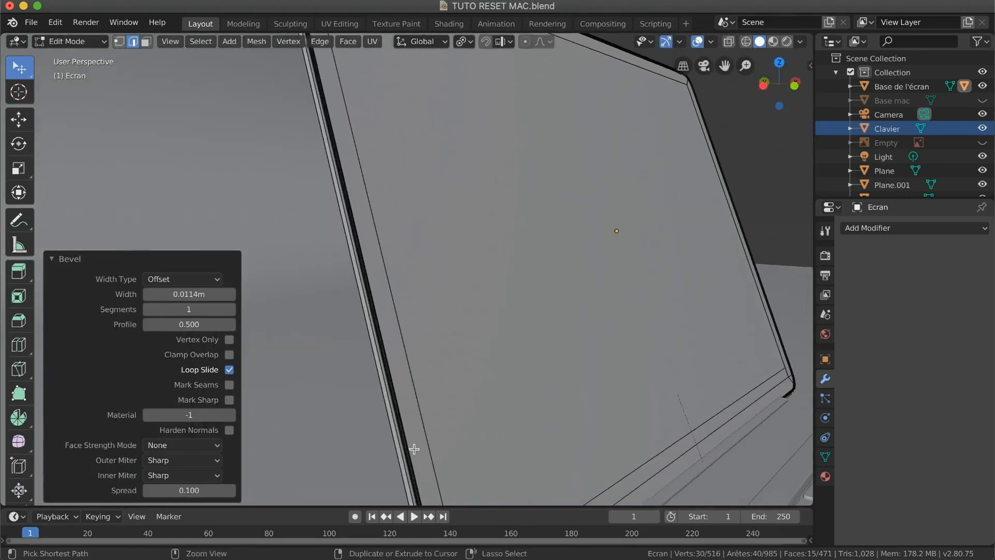
pyautogui.scroll(-5, 414, 449)
pyautogui.keyDown('shift'); pyautogui.hscroll(4, 414, 449); pyautogui.keyUp('shift')
pyautogui.click(309, 300)
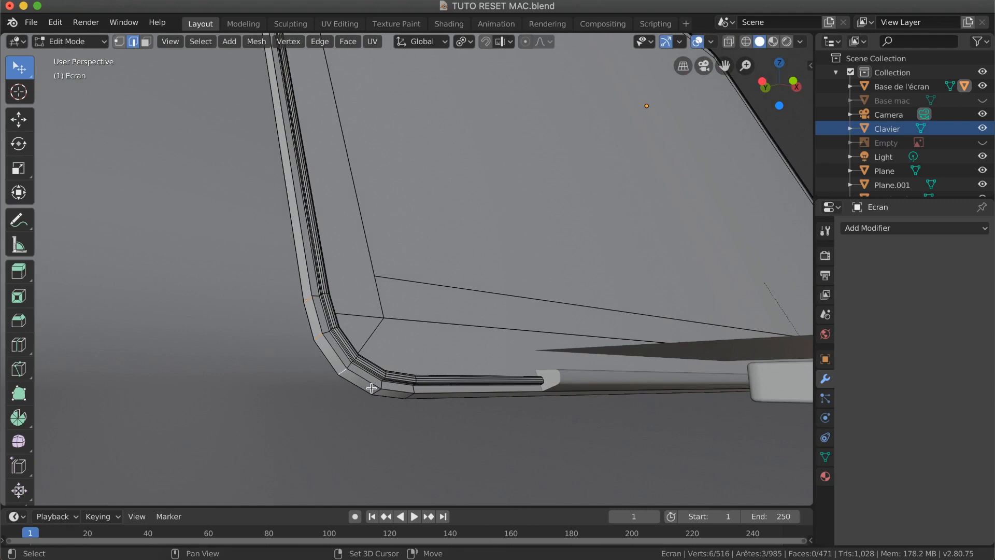
pyautogui.keyDown('shift'); pyautogui.click(410, 396); pyautogui.keyUp('shift')
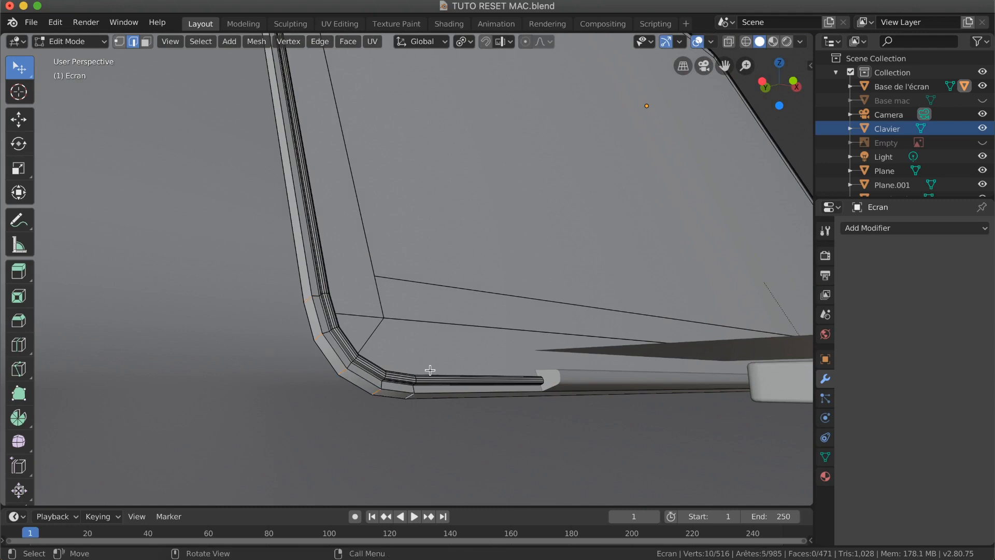
pyautogui.hotkey('ctrl', 'b')
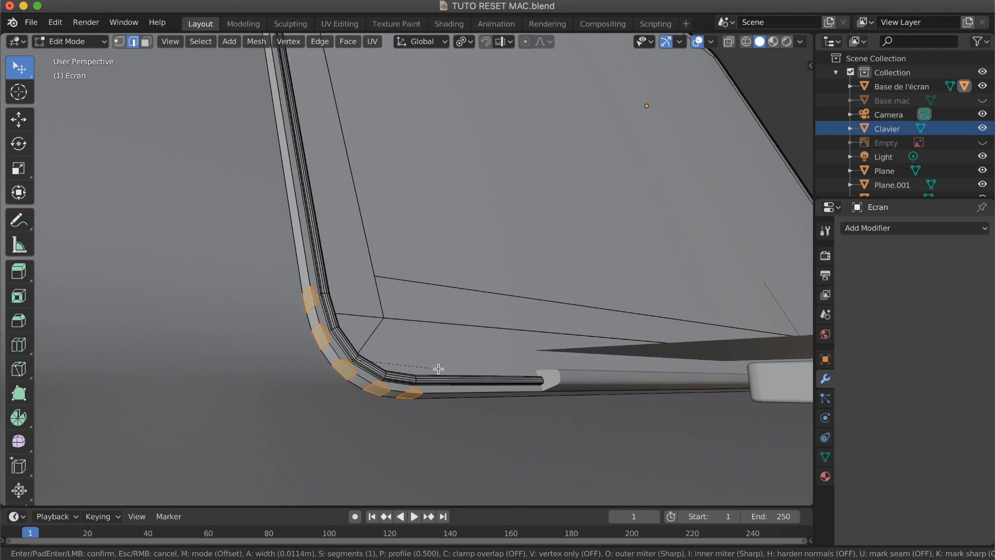
pyautogui.click(439, 369)
# Return to Object Mode with nothing selected and unhide the Base mac object.
pyautogui.keyDown('ctrl'); pyautogui.scroll(-5, 441, 369); pyautogui.keyUp('ctrl')
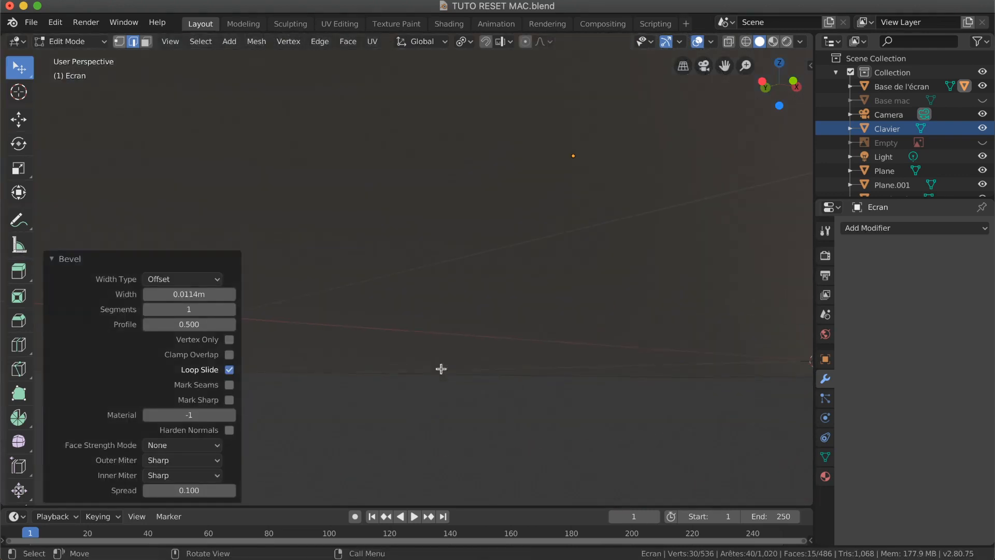
pyautogui.scroll(5, 441, 368)
pyautogui.scroll(-6, 440, 368)
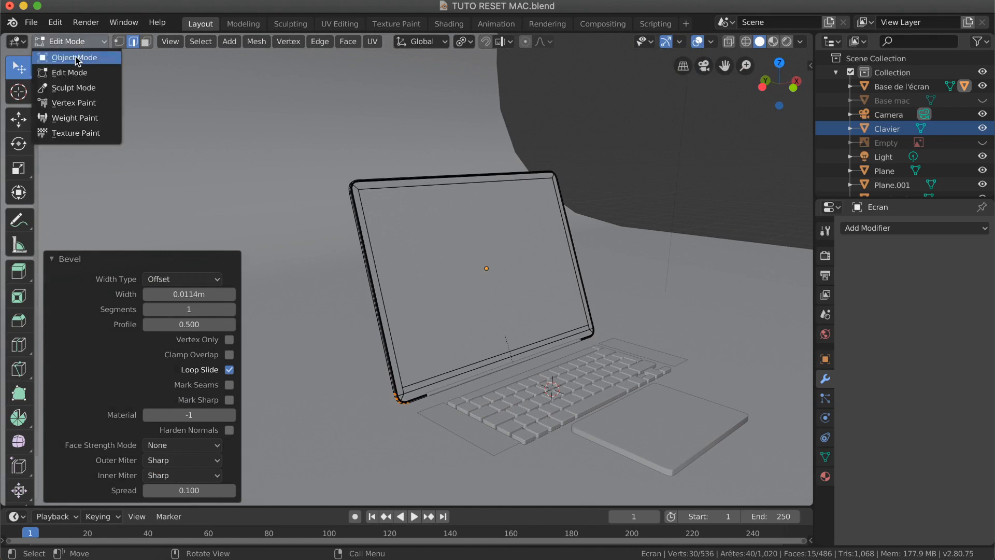
pyautogui.click(74, 57)
pyautogui.hotkey('alt', 'a')
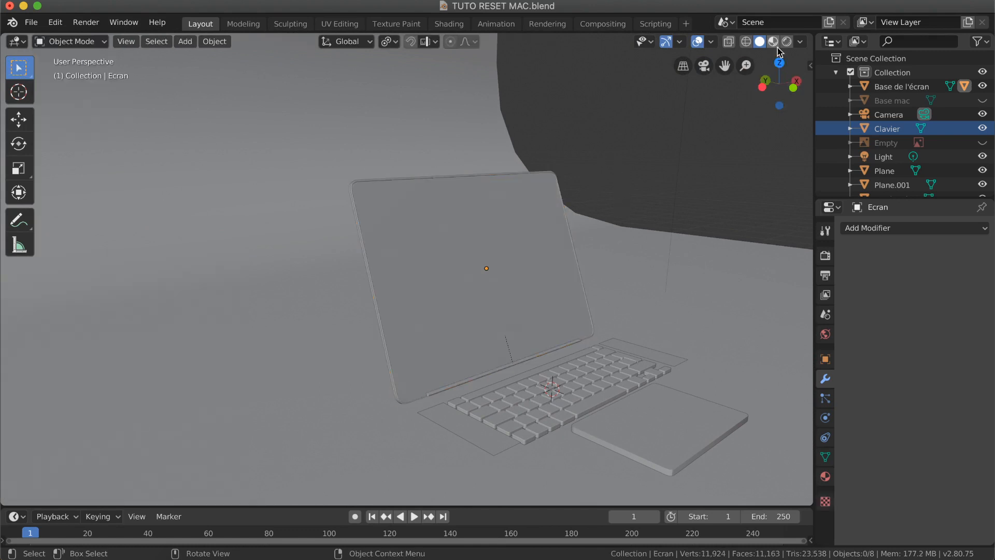
pyautogui.click(983, 100)
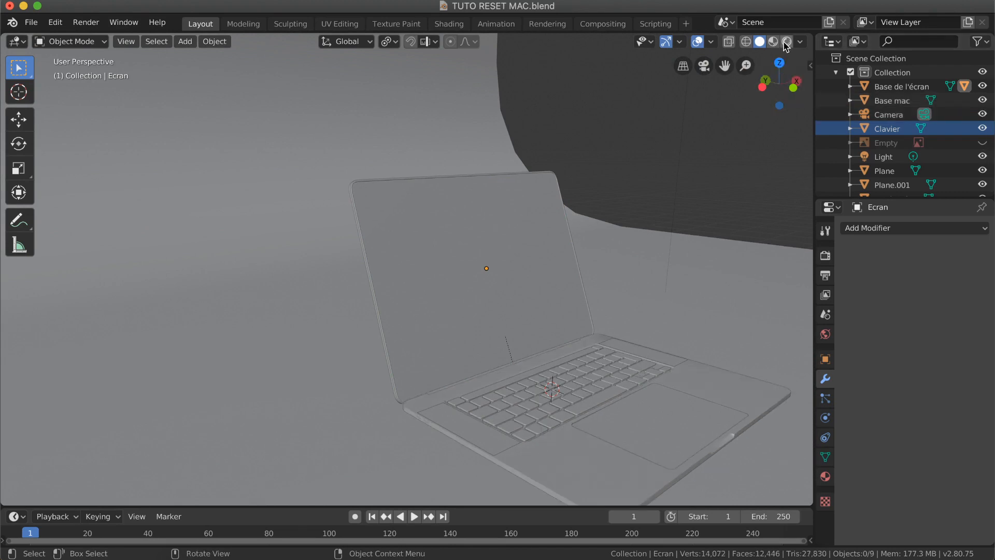
# Switch the viewport to rendered shading and examine the whole laptop with its rounded corners.
pyautogui.click(786, 44)
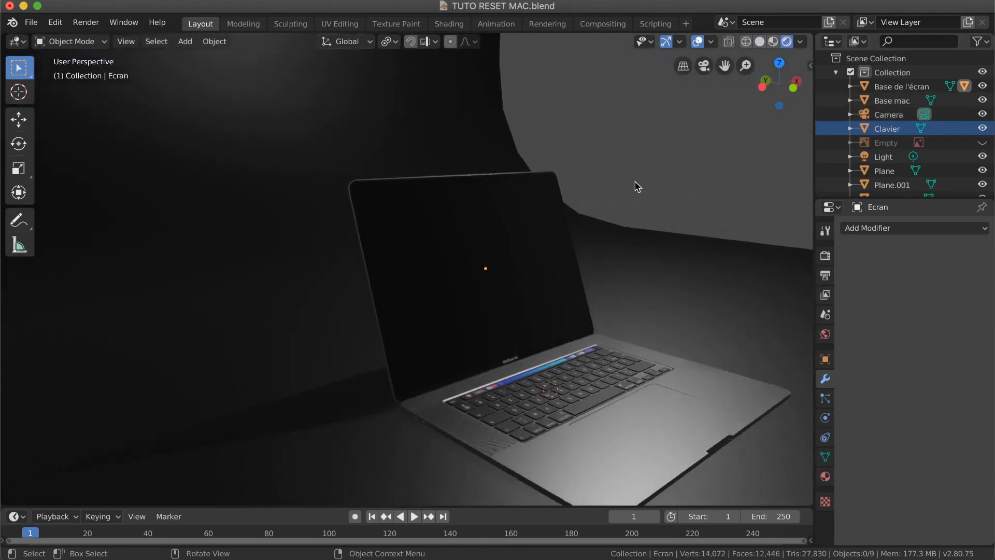
pyautogui.hscroll(10, 637, 189)
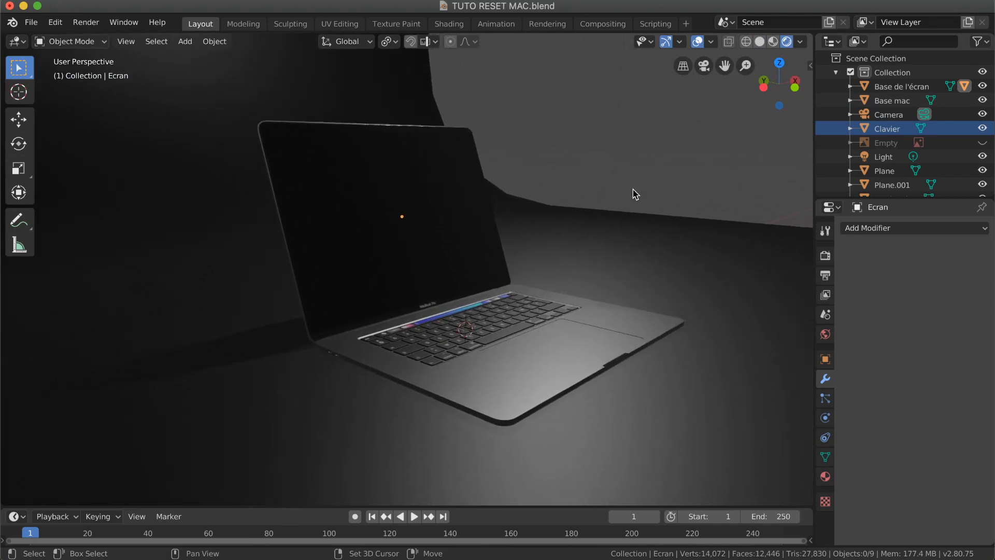
pyautogui.keyDown('shift'); pyautogui.hscroll(3, 635, 193); pyautogui.keyUp('shift')
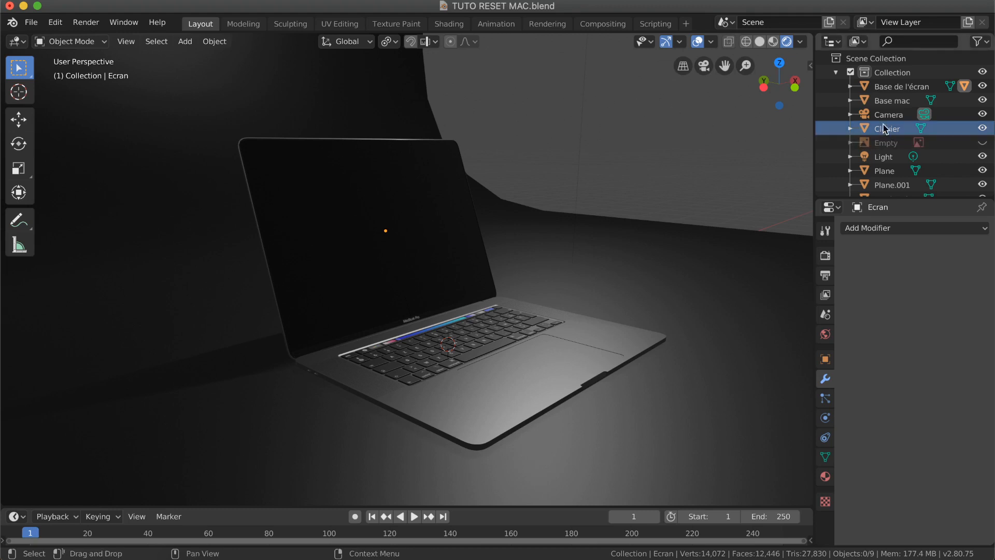
# Look through the scene camera in material preview shading and show the active object's transform values.
pyautogui.click(704, 66)
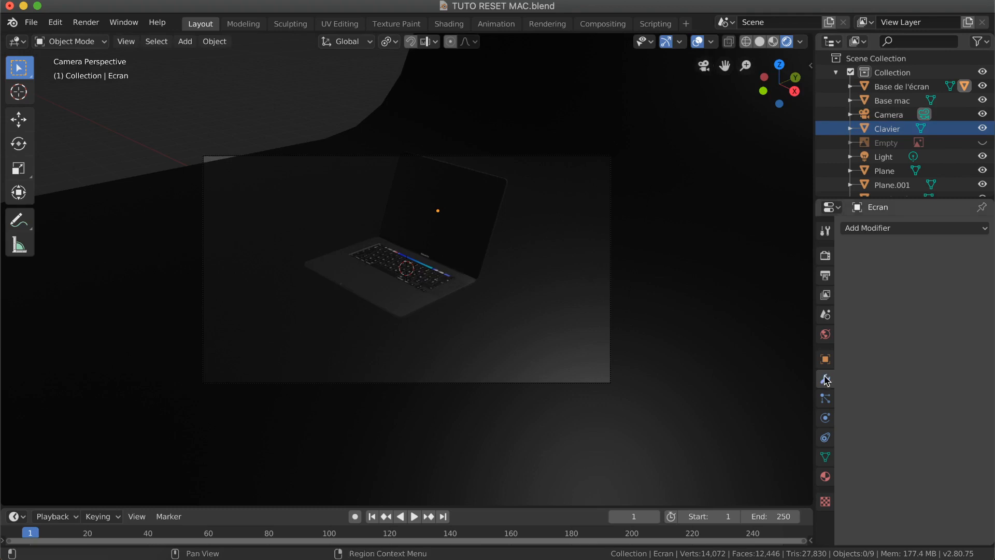
pyautogui.click(773, 43)
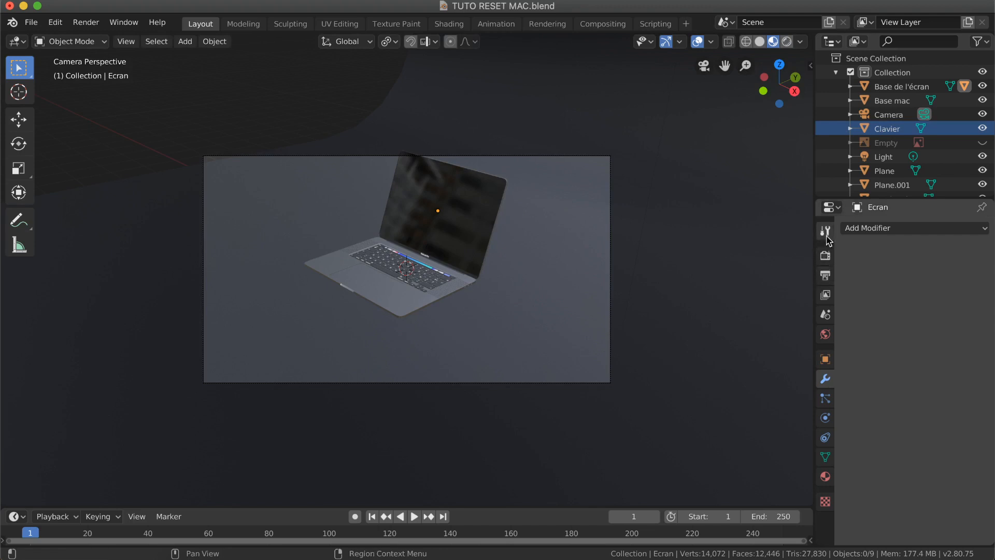
pyautogui.click(825, 359)
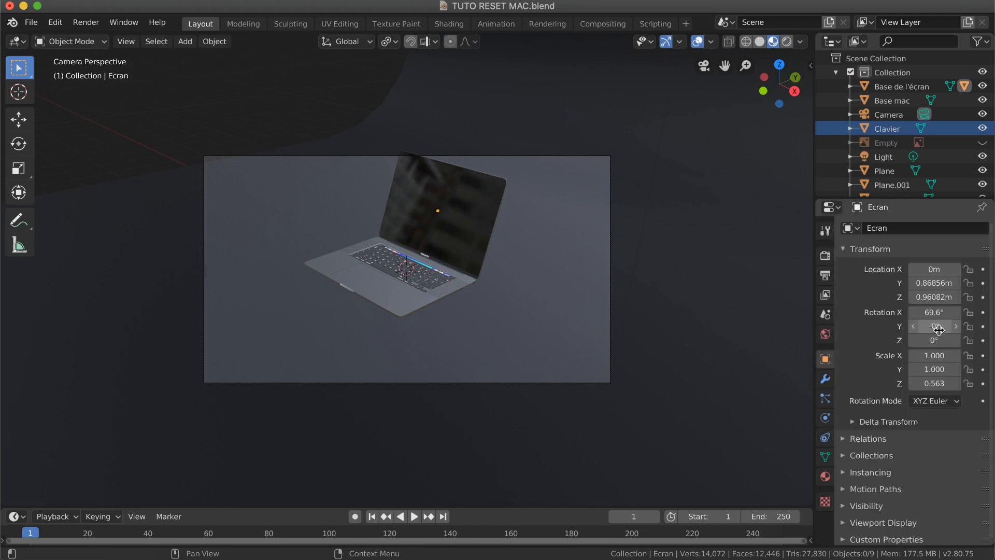
# Try shifting the laptop's screen Ecran along Y and undo the move.
pyautogui.moveTo(935, 284)
pyautogui.mouseDown()
pyautogui.moveTo(895, 284)
pyautogui.moveTo(935, 284)
pyautogui.mouseUp()
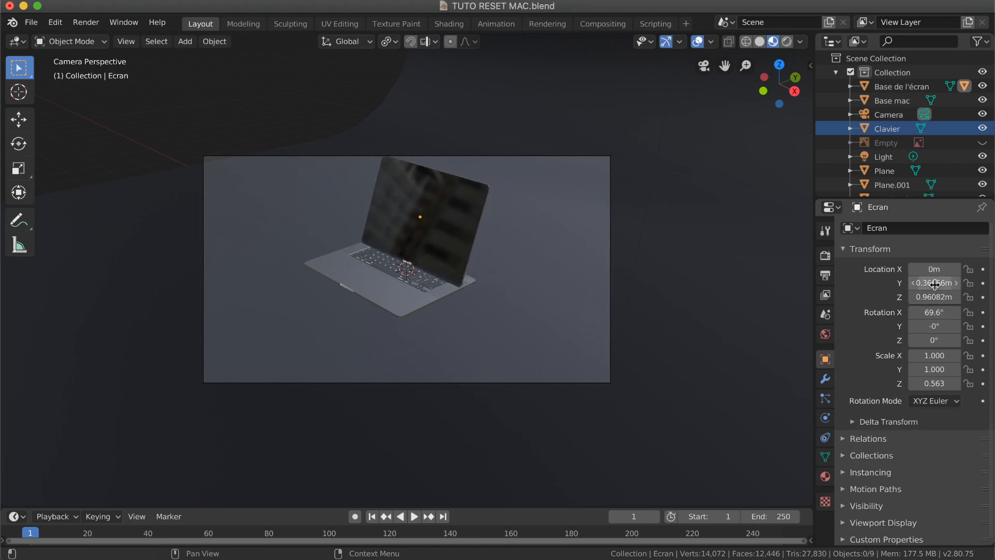
pyautogui.hotkey('ctrl', 'z')
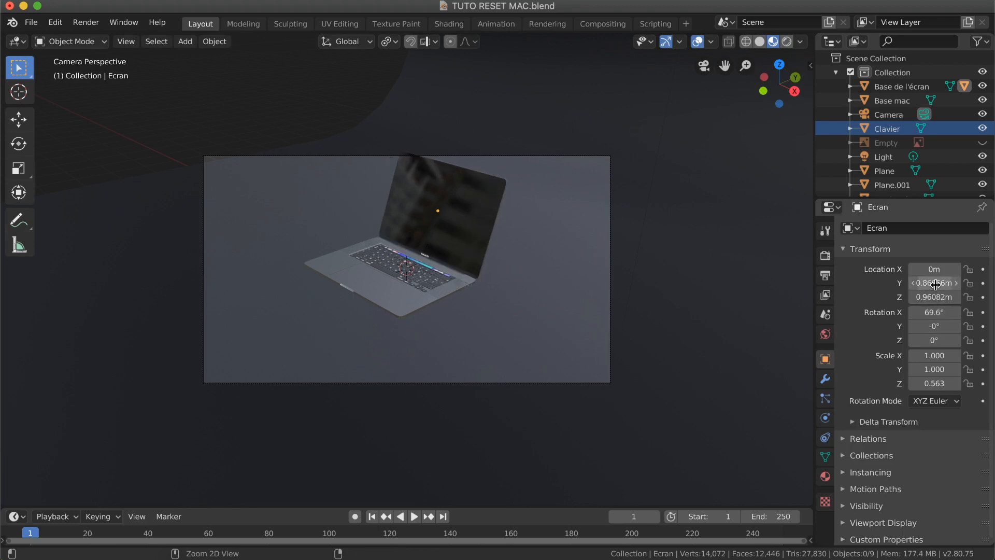
# Select the Camera and set its X location to 0 m.
pyautogui.click(887, 115)
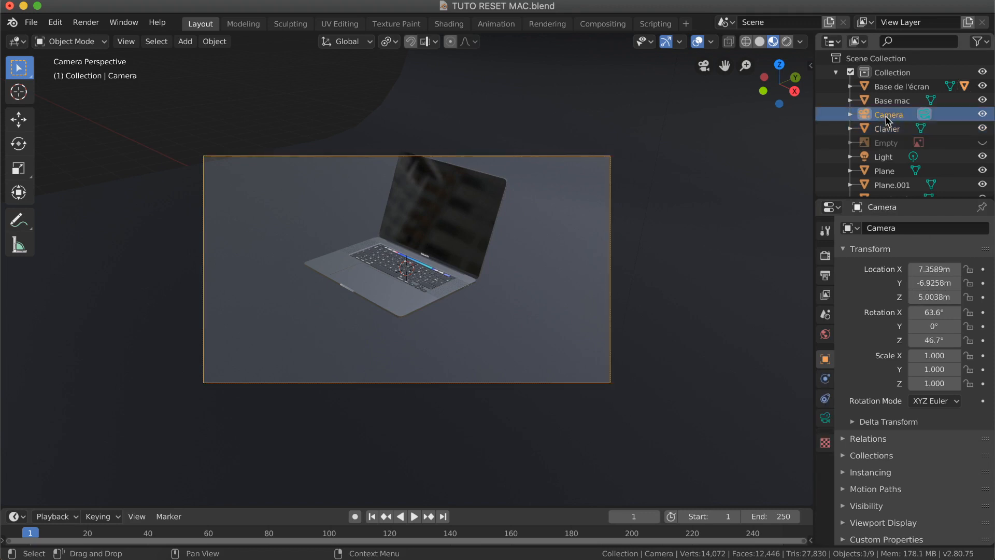
pyautogui.moveTo(933, 269); pyautogui.dragTo(913, 269)
pyautogui.click(939, 269)
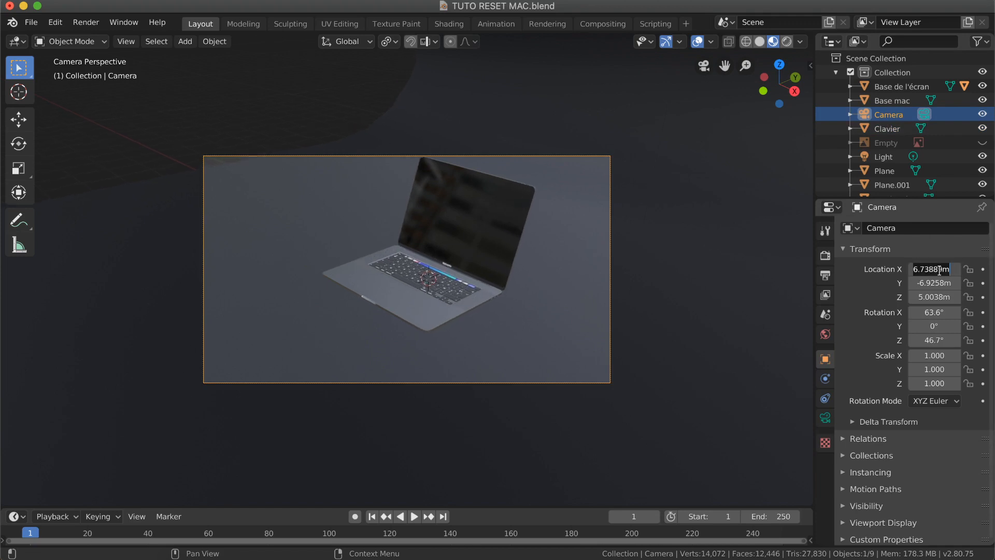
pyautogui.write('0')
pyautogui.press('Return')
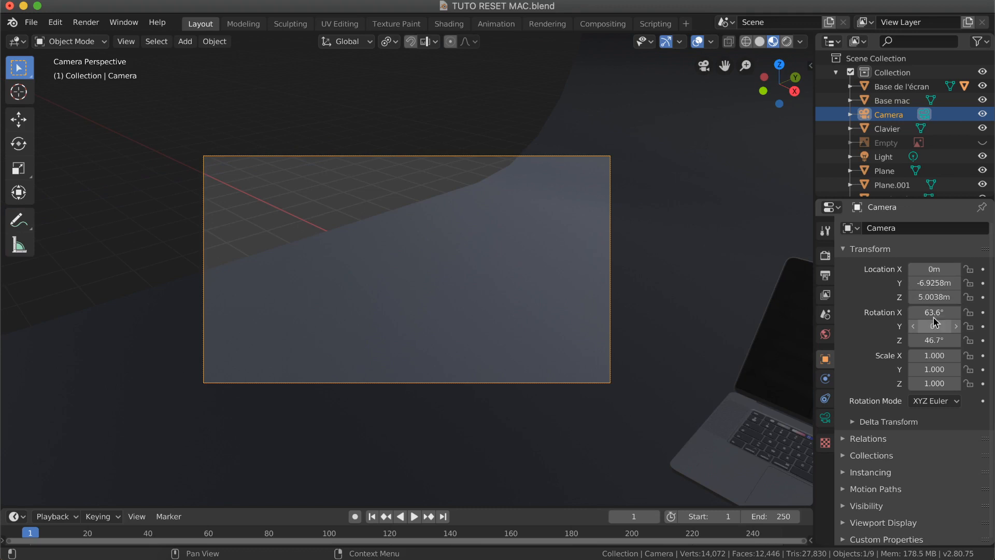
# Set the camera's X rotation to 83° and its Z rotation to 0°.
pyautogui.moveTo(934, 312); pyautogui.dragTo(989, 312)
pyautogui.moveTo(934, 340); pyautogui.dragTo(814, 341)
pyautogui.click(939, 341)
pyautogui.write('0')
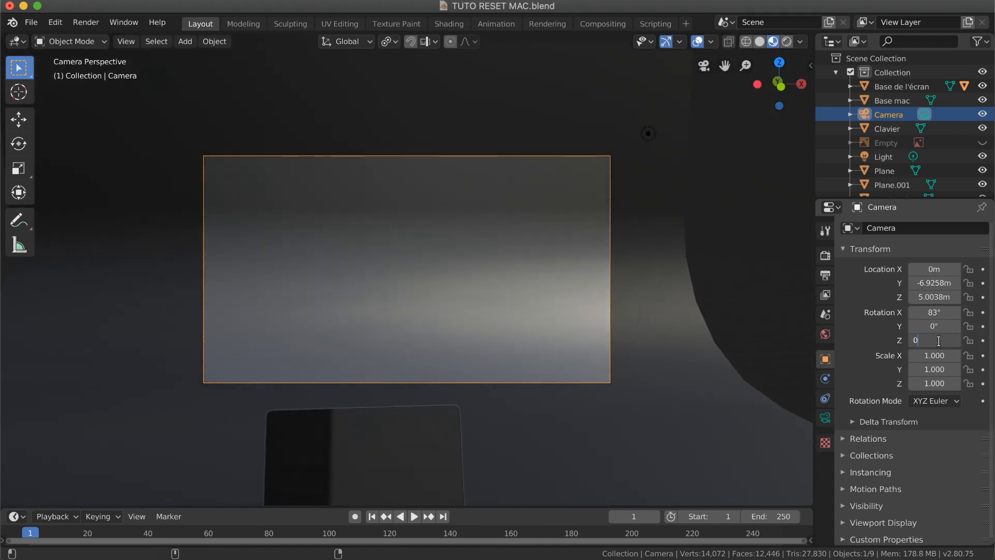
pyautogui.press('Return')
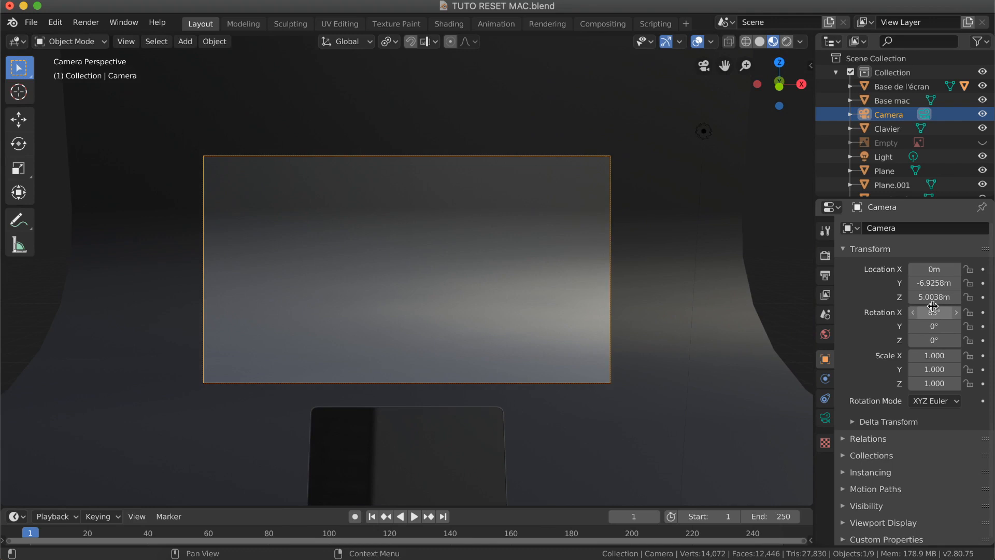
# Frame the laptop by moving the camera to Y -7.8658 m and Z 1.7838 m.
pyautogui.moveTo(935, 297); pyautogui.dragTo(690, 298)
pyautogui.moveTo(932, 284); pyautogui.dragTo(829, 284)
pyautogui.scroll(3, 527, 277)
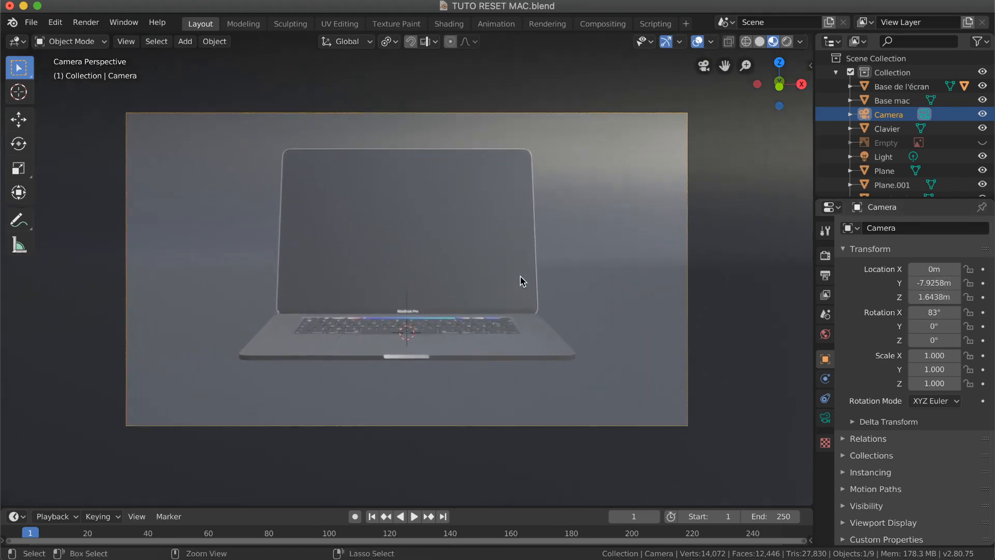
pyautogui.keyDown('ctrl'); pyautogui.scroll(1, 520, 281); pyautogui.keyUp('ctrl')
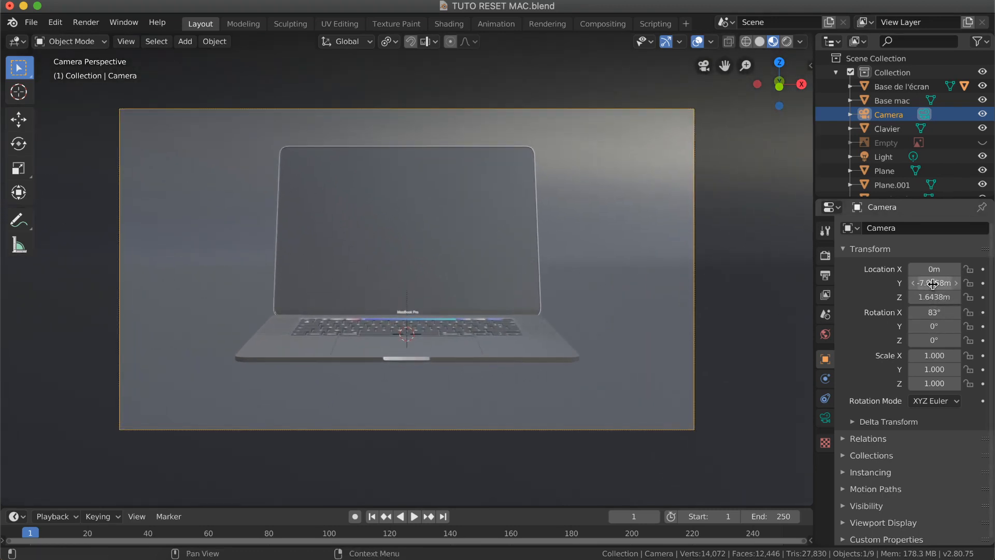
pyautogui.moveTo(933, 284)
pyautogui.mouseDown()
pyautogui.moveTo(954, 284)
pyautogui.moveTo(935, 285)
pyautogui.moveTo(947, 297)
pyautogui.mouseUp()
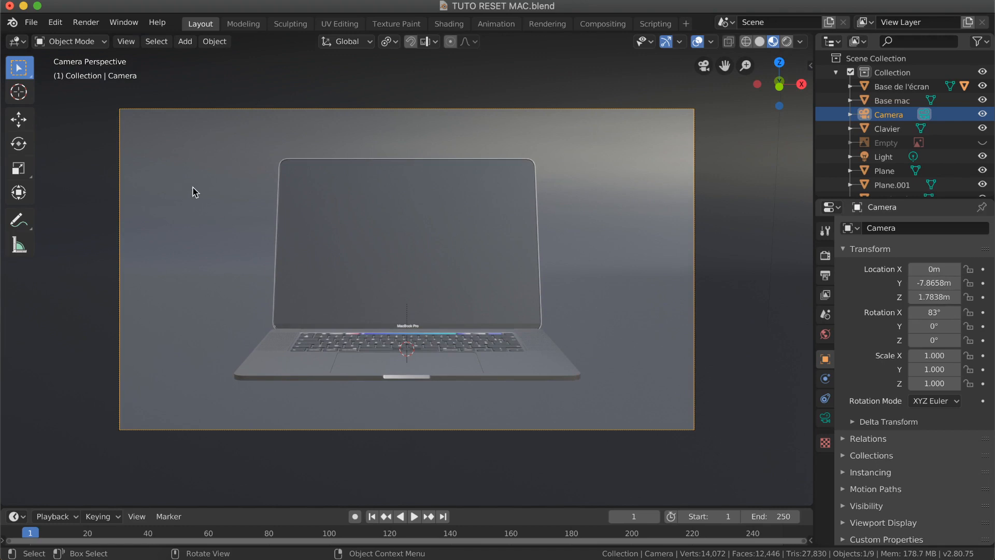
# Switch the viewport to rendered shading and examine the laptop's hinge area up close, outside the camera view.
pyautogui.click(788, 41)
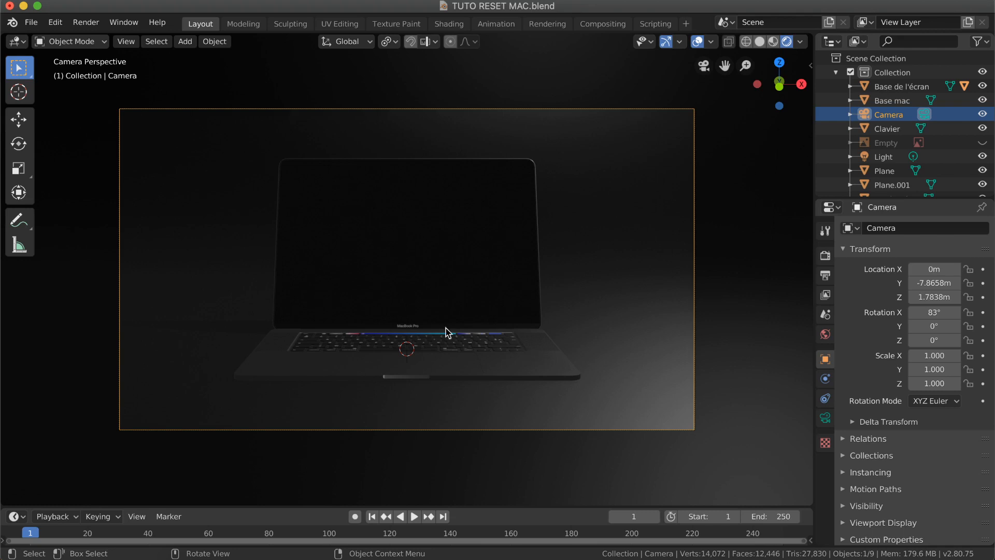
pyautogui.hscroll(5, 445, 327)
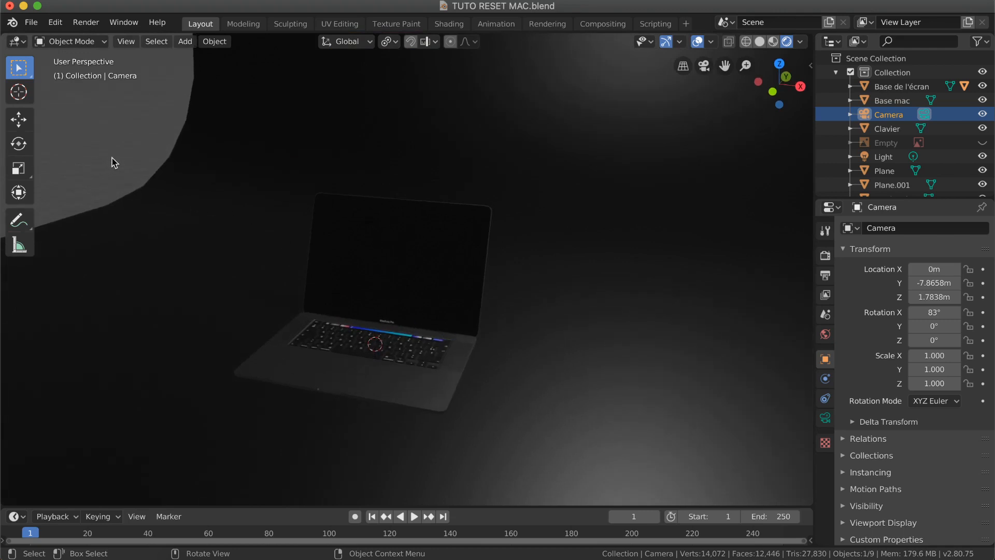
pyautogui.click(404, 296)
pyautogui.keyDown('ctrl'); pyautogui.moveTo(422, 357); pyautogui.dragTo(424, 361, button='middle'); pyautogui.keyUp('ctrl')
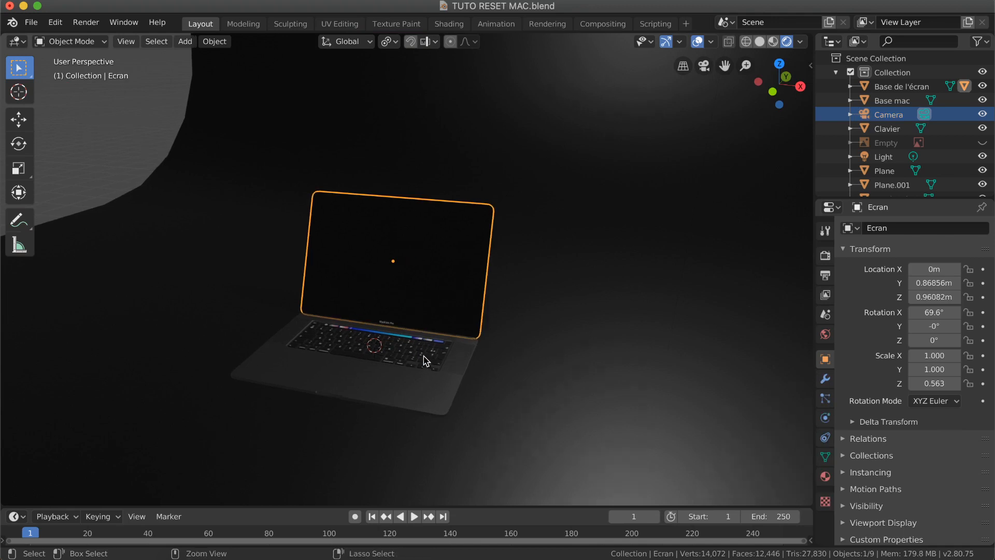
pyautogui.keyDown('ctrl'); pyautogui.scroll(5, 423, 356); pyautogui.keyUp('ctrl')
pyautogui.keyDown('shift'); pyautogui.scroll(-3, 423, 356); pyautogui.keyUp('shift')
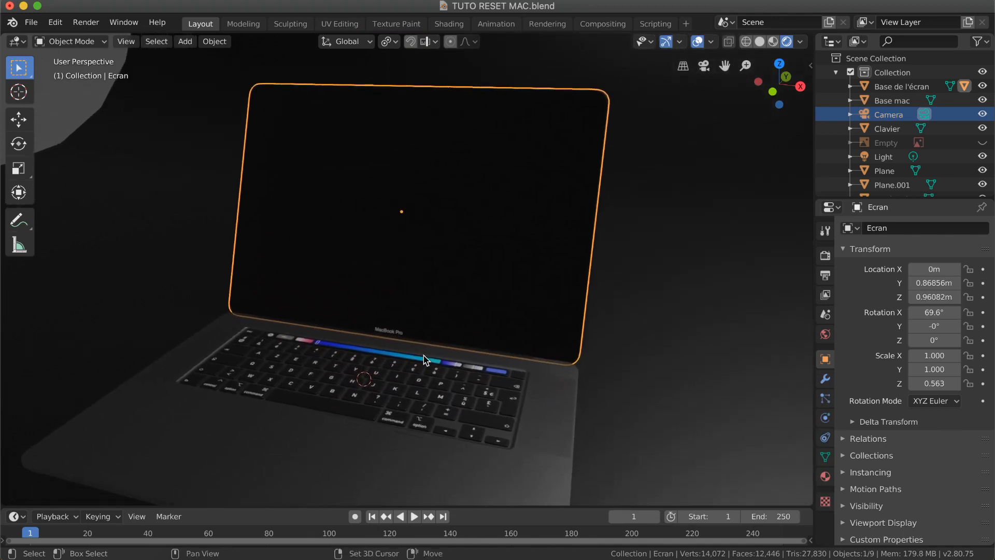
pyautogui.keyDown('shift'); pyautogui.scroll(-3, 424, 359); pyautogui.keyUp('shift')
pyautogui.moveTo(424, 359); pyautogui.dragTo(340, 335, button='middle')
pyautogui.click(353, 348)
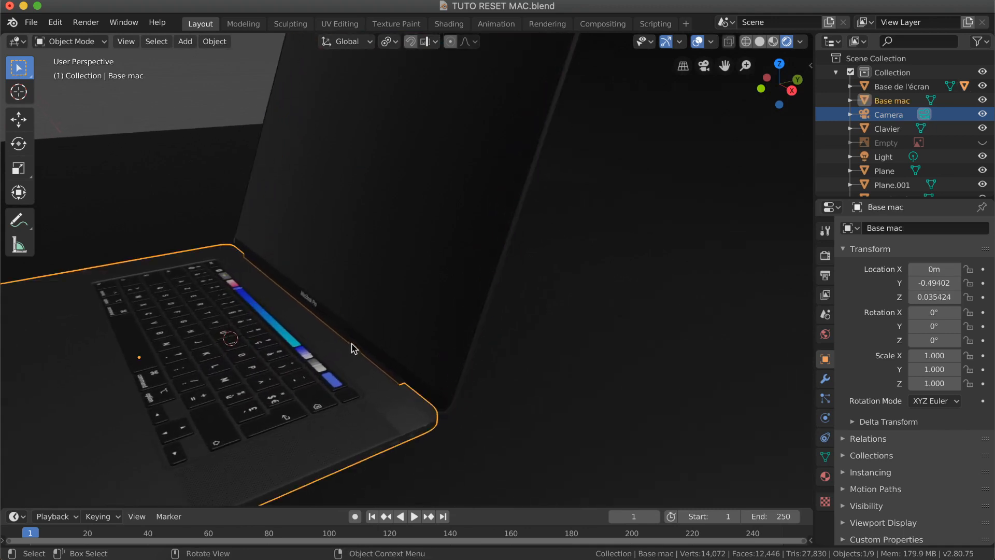
# Parent Base de l'écran, Clavier, Plane and Trackpad to Base mac using the Object parent type, then clear the selection.
pyautogui.click(355, 347)
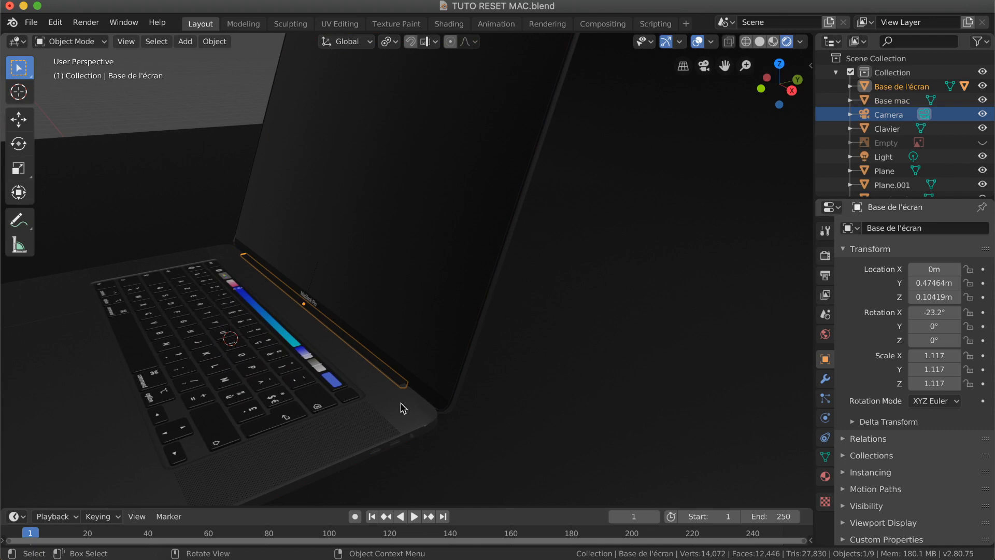
pyautogui.keyDown('shift'); pyautogui.click(272, 358); pyautogui.keyUp('shift')
pyautogui.moveTo(272, 357); pyautogui.dragTo(317, 394, button='middle')
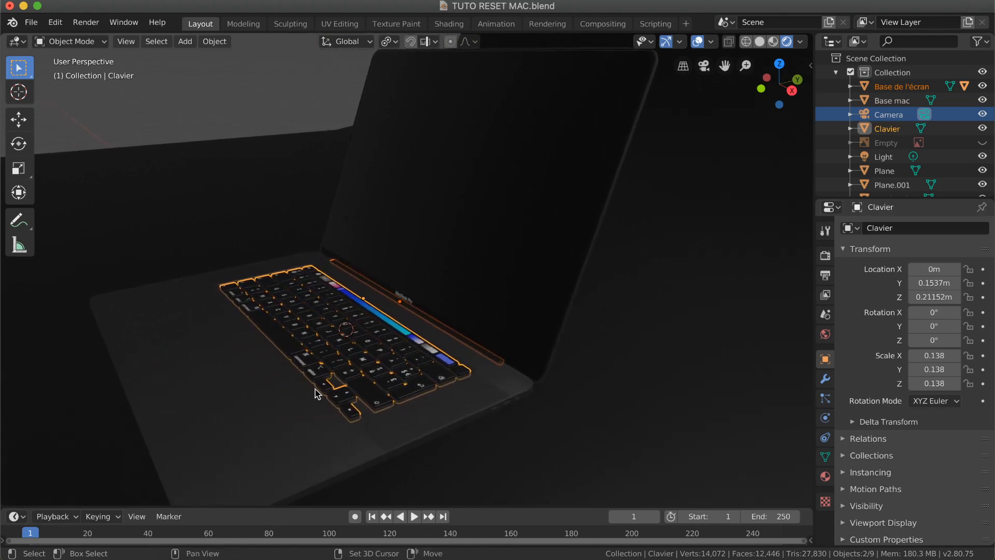
pyautogui.keyDown('shift'); pyautogui.click(415, 423); pyautogui.keyUp('shift')
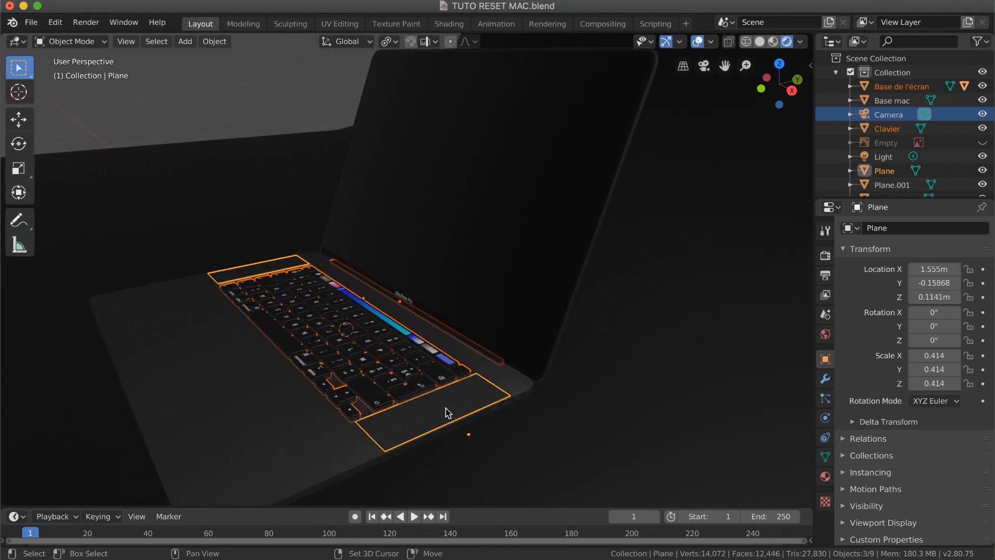
pyautogui.keyDown('shift'); pyautogui.click(188, 356); pyautogui.keyUp('shift')
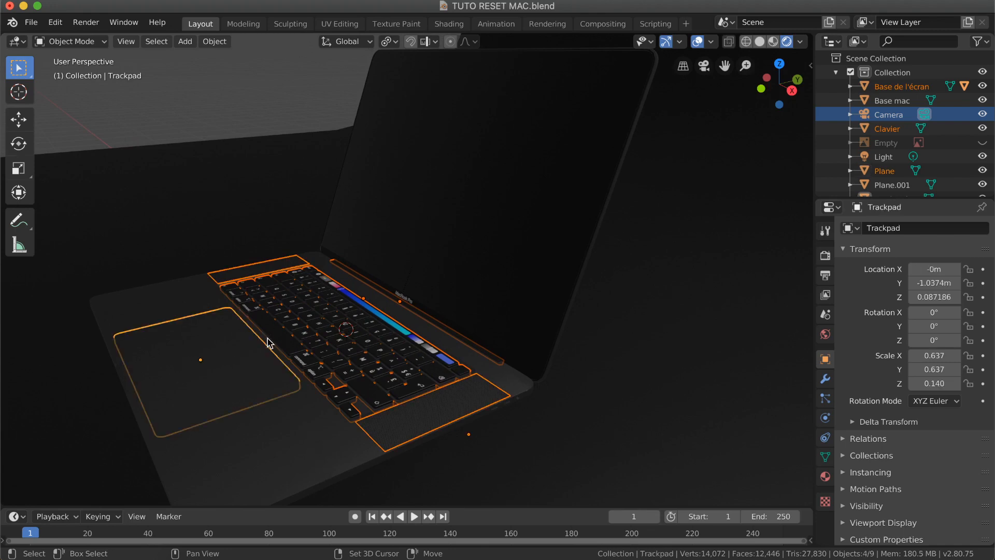
pyautogui.keyDown('shift'); pyautogui.click(280, 432); pyautogui.keyUp('shift')
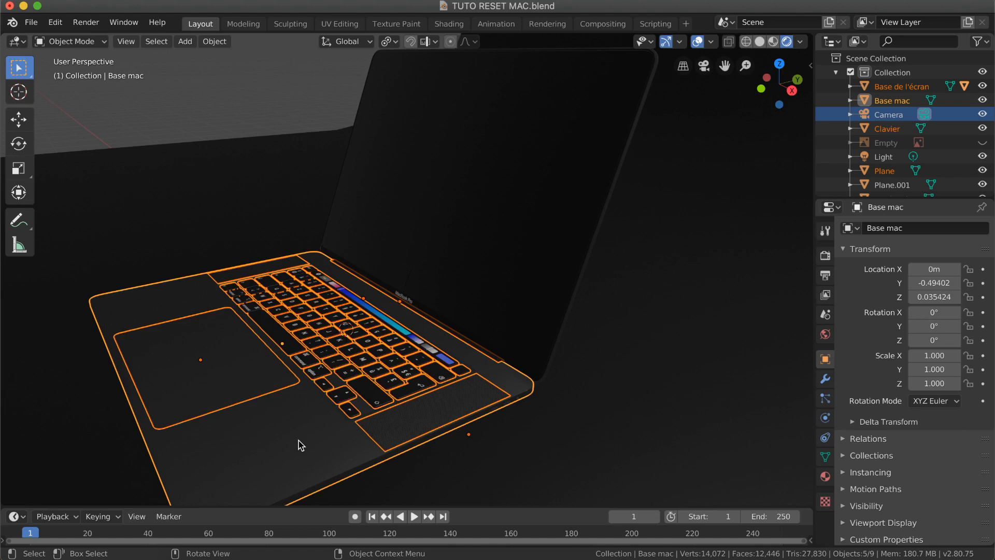
pyautogui.rightClick(315, 426)
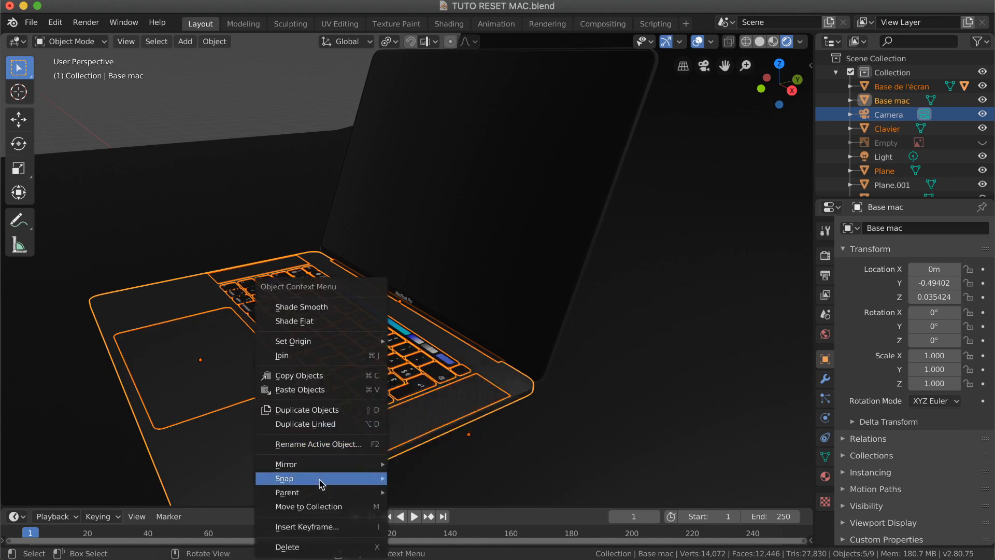
pyautogui.moveTo(317, 492)
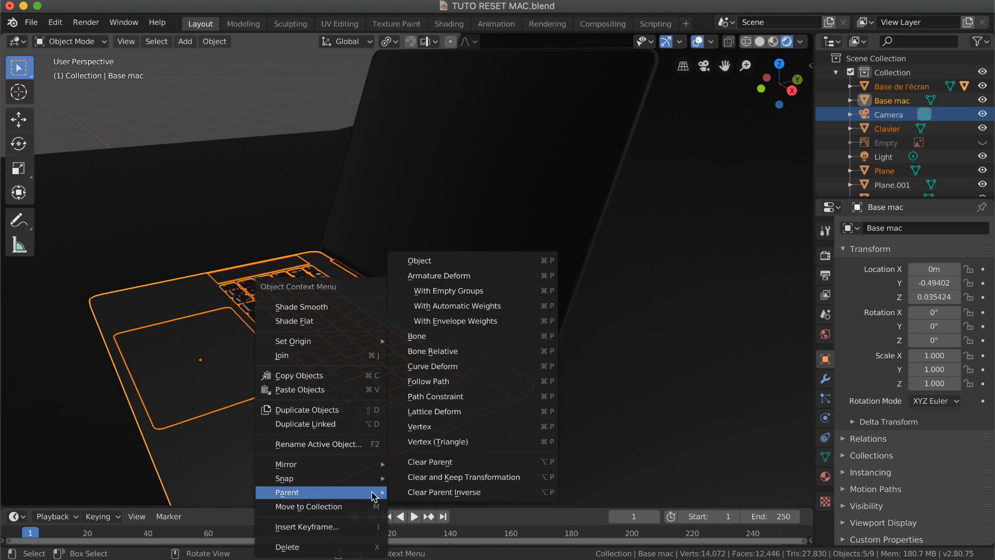
pyautogui.click(449, 262)
pyautogui.click(193, 158)
# Try moving Base mac freely to test the parenting and undo the move.
pyautogui.click(290, 427)
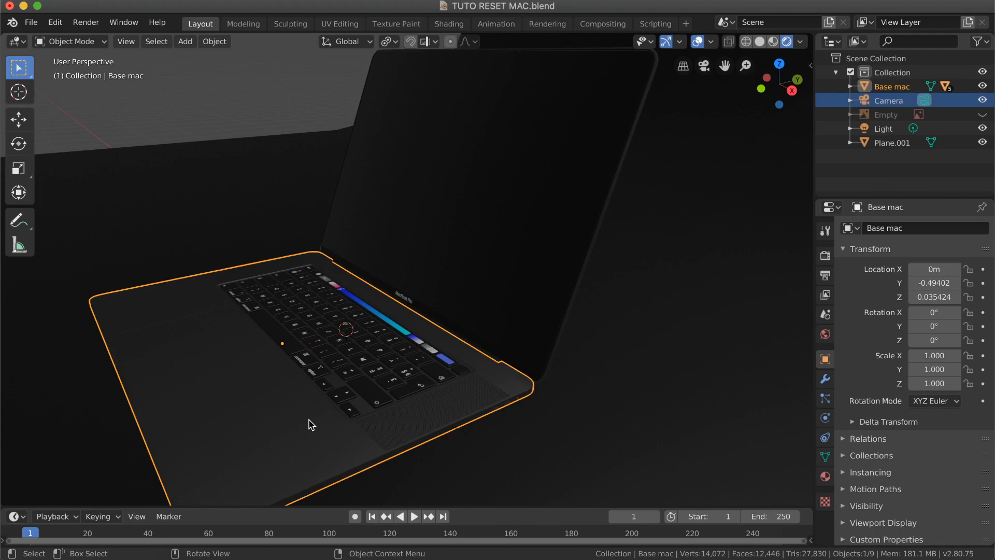
pyautogui.press('g')
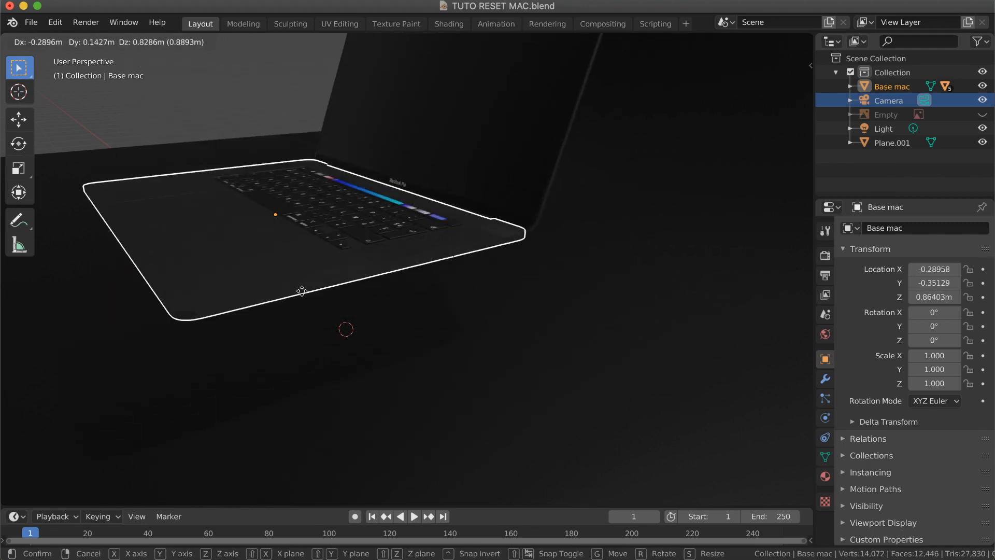
pyautogui.click(302, 291)
pyautogui.hotkey('ctrl', 'z')
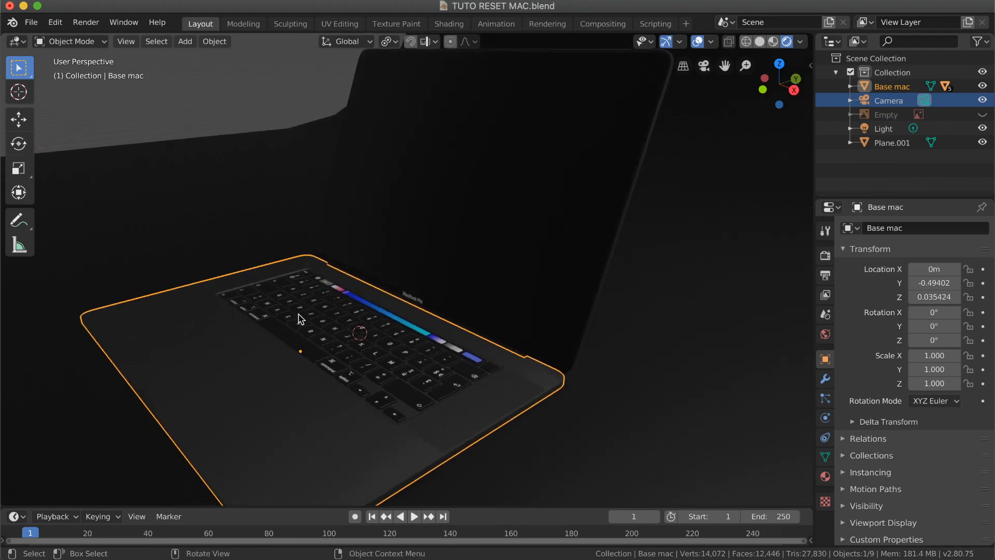
# In camera view, rotate Base mac to -54.2° about Z and move it to X -0.38 m, Y -0.11402 m.
pyautogui.click(704, 66)
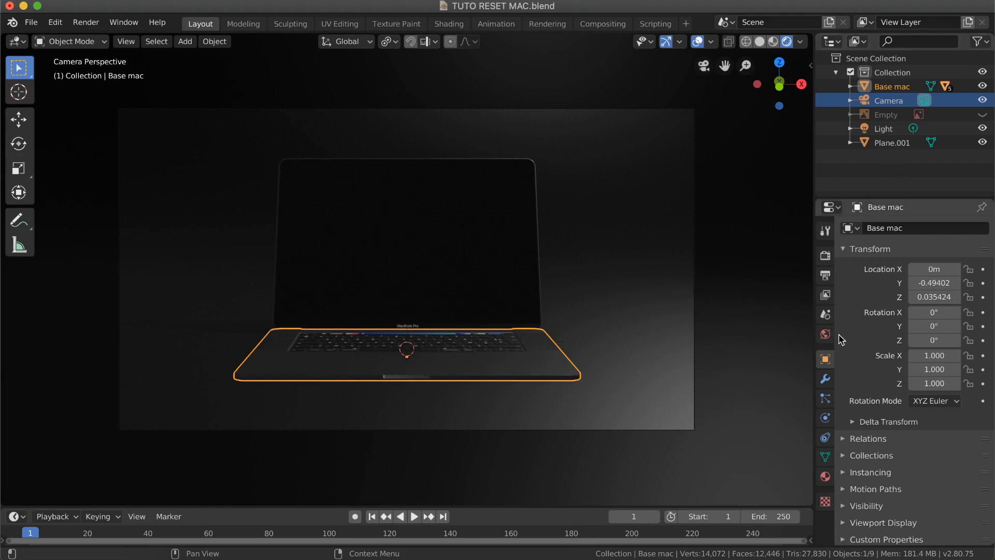
pyautogui.click(891, 87)
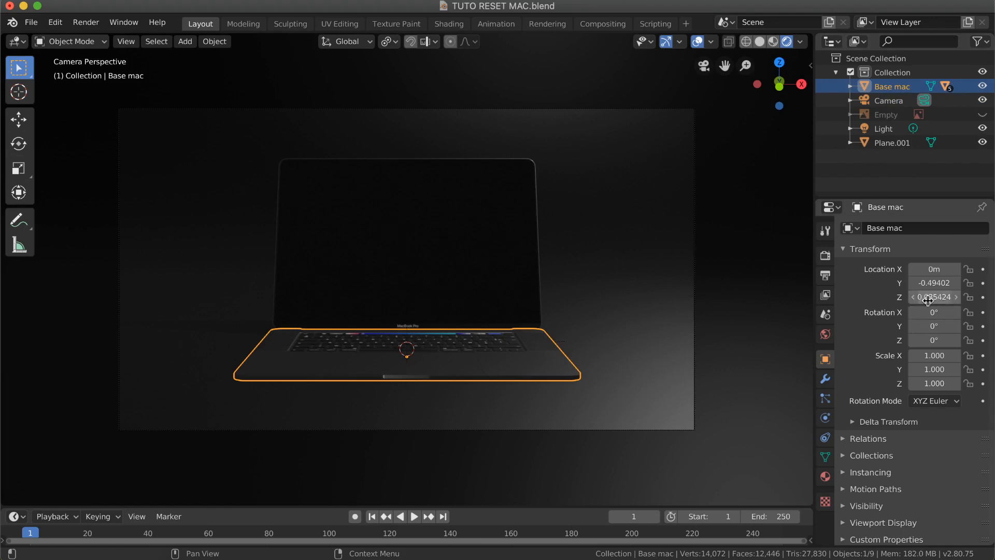
pyautogui.moveTo(929, 340); pyautogui.dragTo(903, 340)
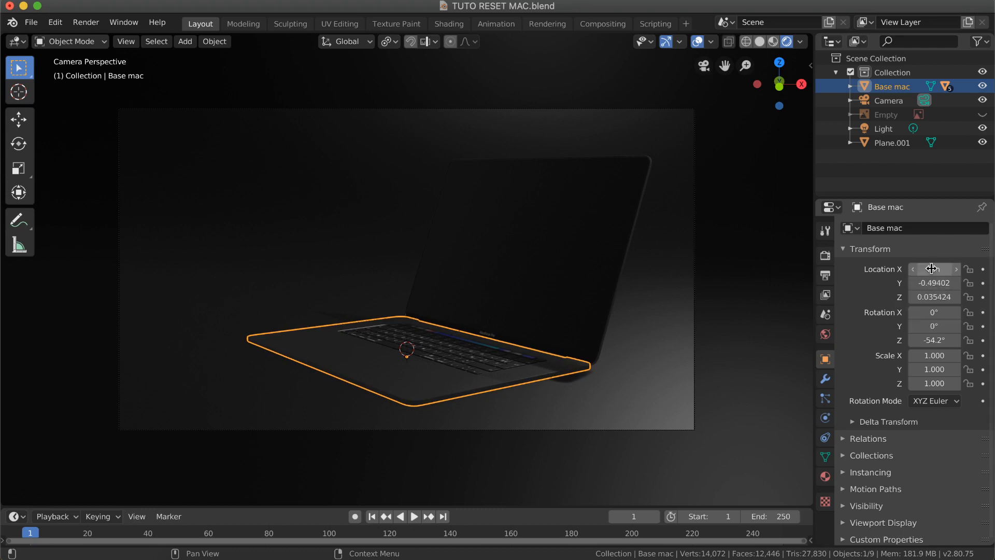
pyautogui.moveTo(929, 283); pyautogui.dragTo(906, 268)
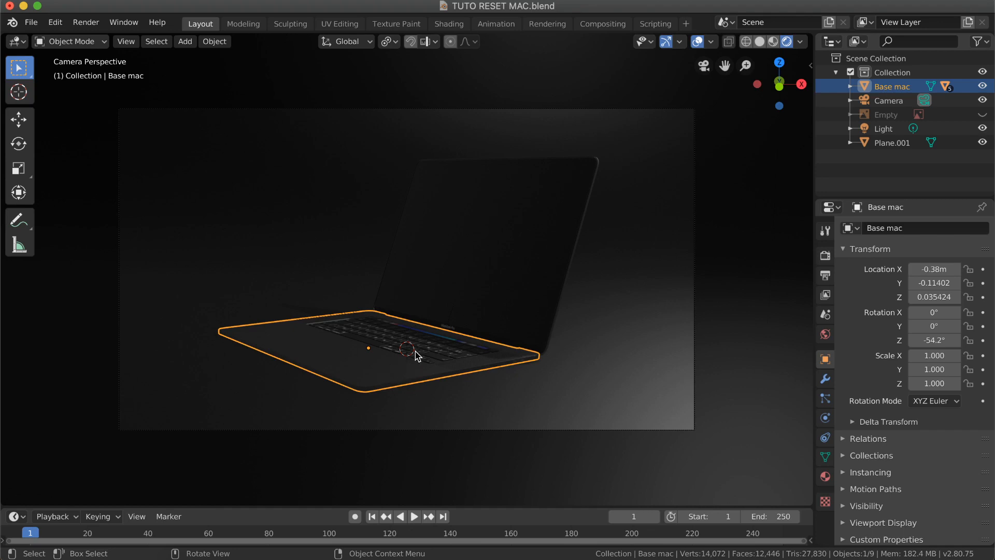
# Leave the camera view, select the Light above the laptop and show its light settings.
pyautogui.scroll(-5, 417, 355)
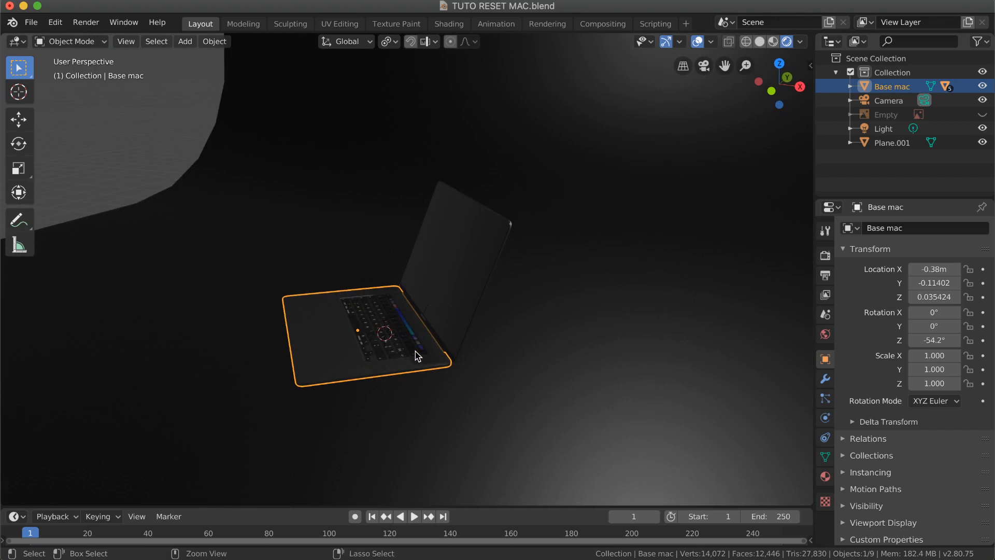
pyautogui.scroll(-5, 417, 355)
pyautogui.click(515, 170)
pyautogui.click(529, 127)
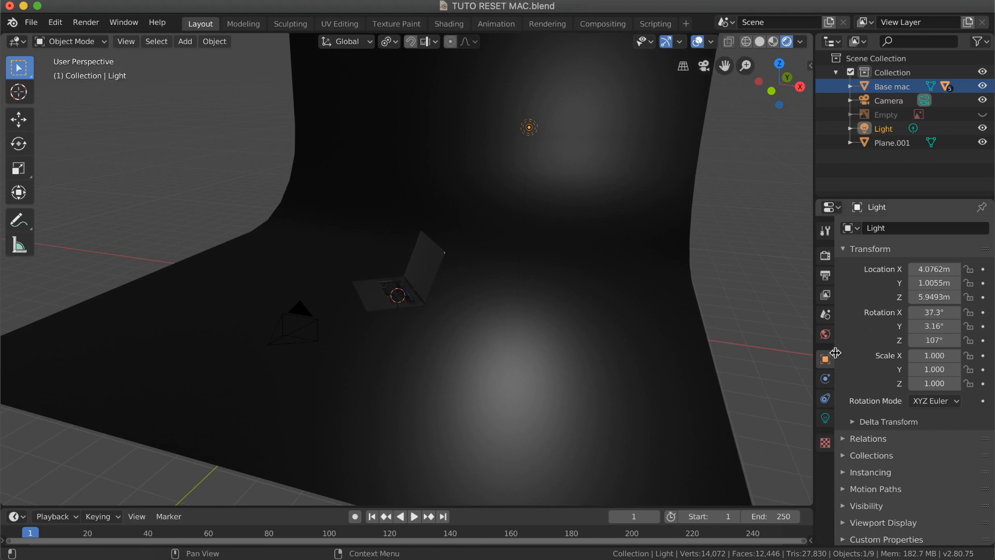
pyautogui.click(826, 419)
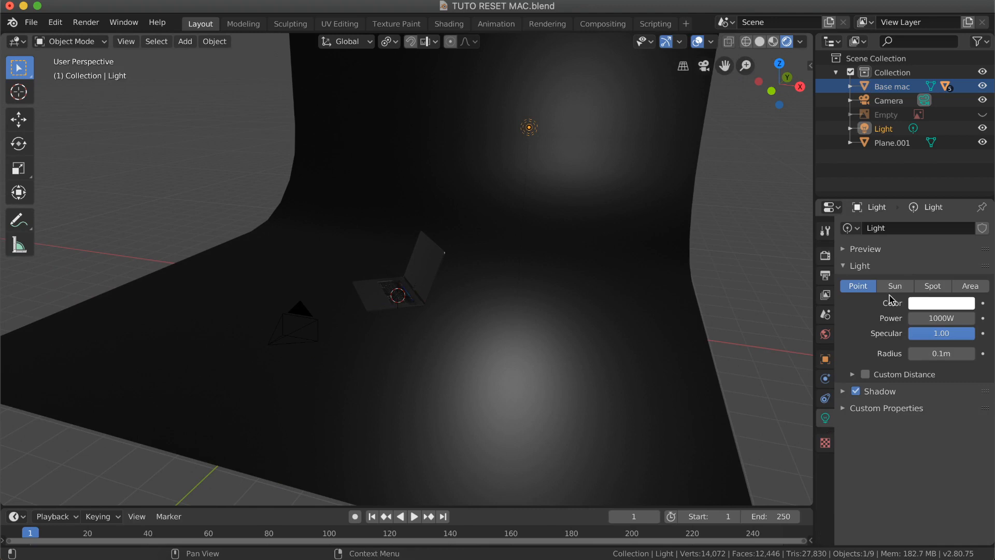
# Compare the Spot, Area, Sun and Point types on the light and set it to Spot.
pyautogui.click(932, 286)
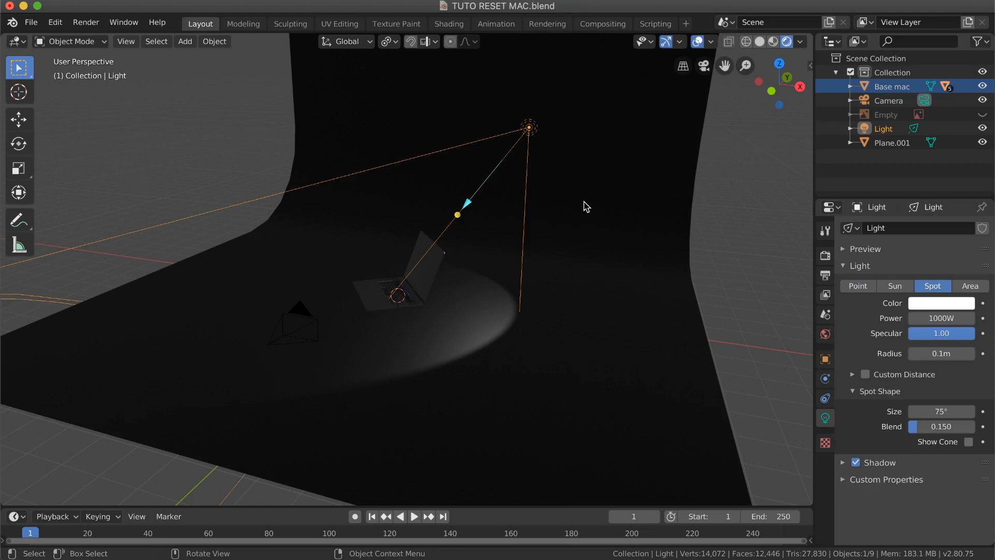
pyautogui.click(971, 286)
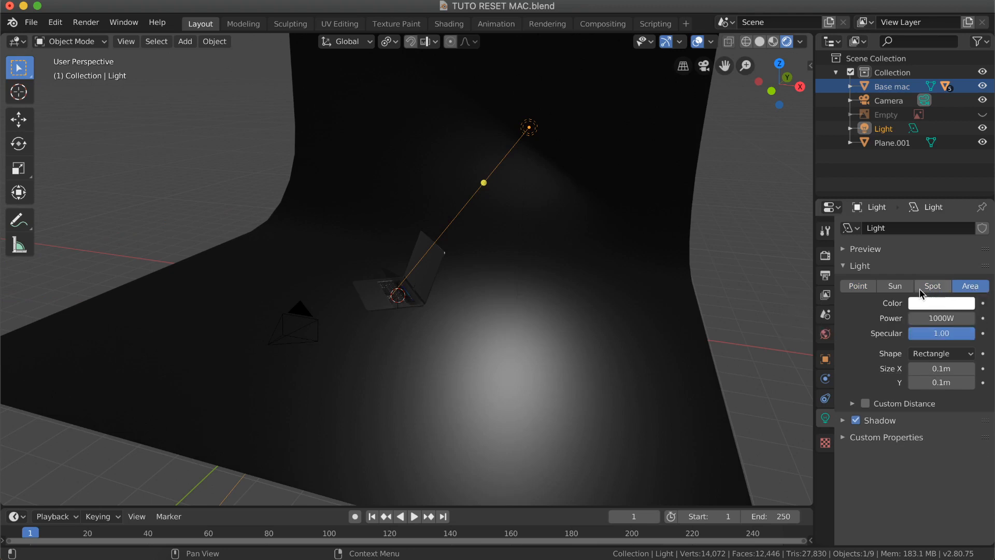
pyautogui.click(894, 287)
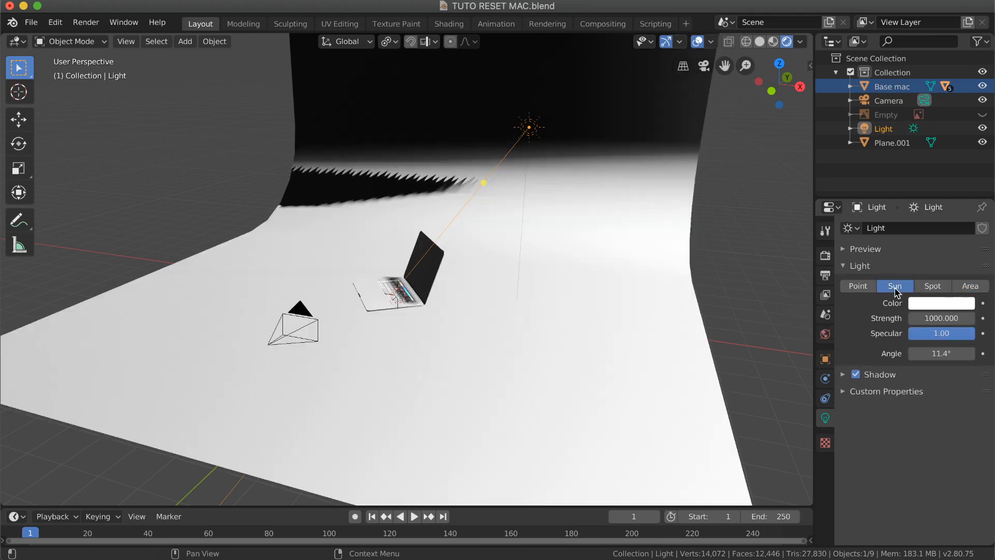
pyautogui.click(858, 286)
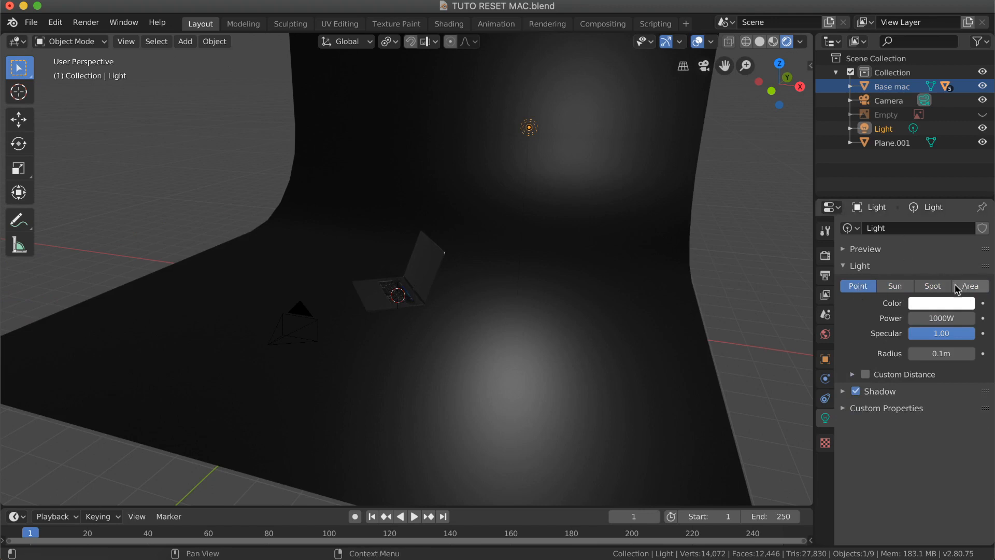
pyautogui.click(933, 286)
pyautogui.hscroll(-3, 474, 298)
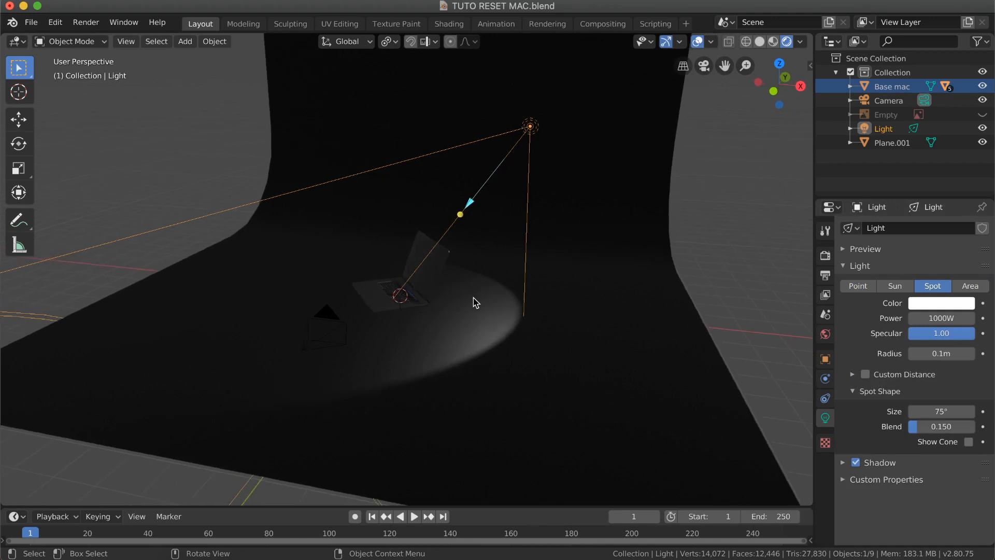
# Move the spot light 5.09 m in X, -1.53 m in Y and -2.19 m in Z, and aim it at the laptop.
pyautogui.keyDown('ctrl'); pyautogui.scroll(3, 447, 297); pyautogui.keyUp('ctrl')
pyautogui.keyDown('ctrl'); pyautogui.scroll(3, 449, 301); pyautogui.keyUp('ctrl')
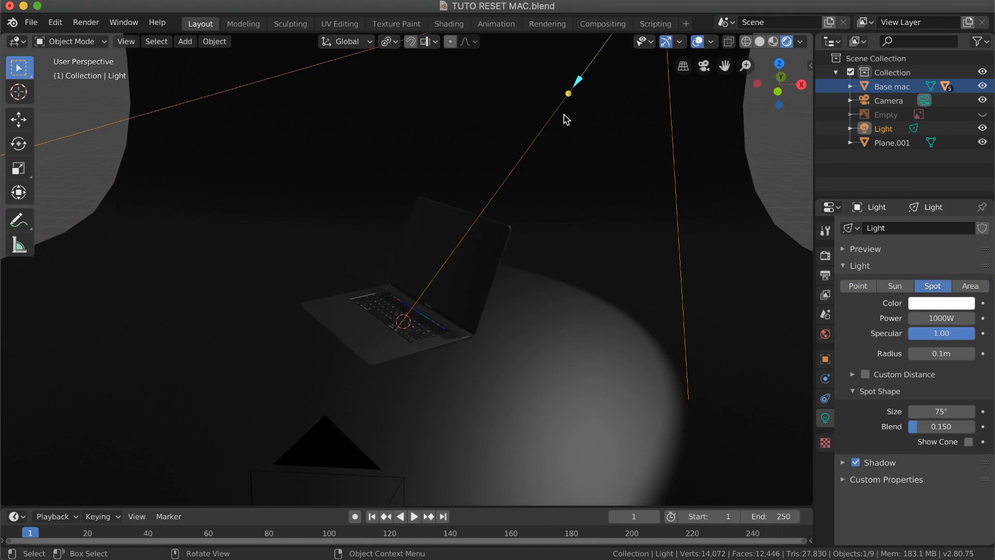
pyautogui.keyDown('ctrl'); pyautogui.scroll(-3, 567, 119); pyautogui.keyUp('ctrl')
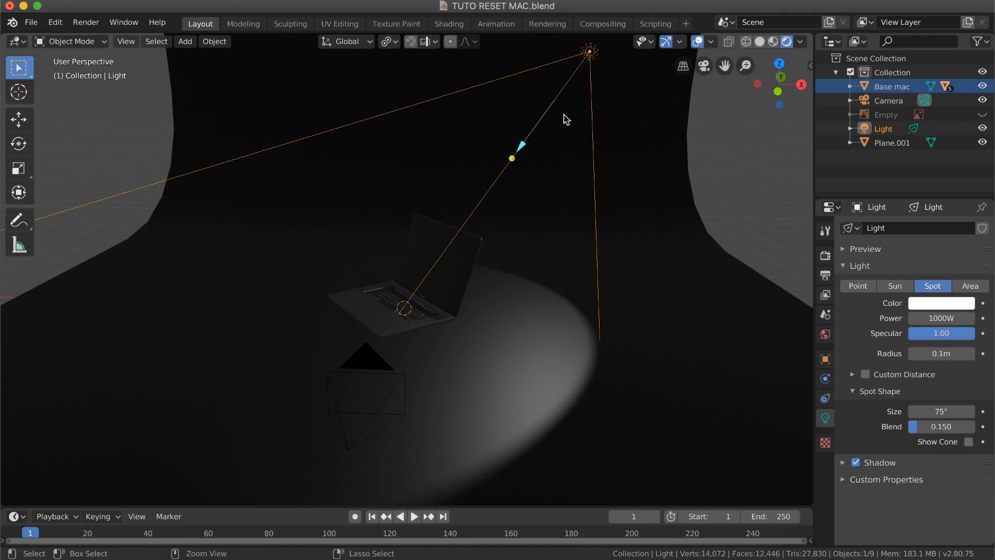
pyautogui.keyDown('ctrl'); pyautogui.scroll(-2, 567, 119); pyautogui.keyUp('ctrl')
pyautogui.hscroll(4, 567, 119)
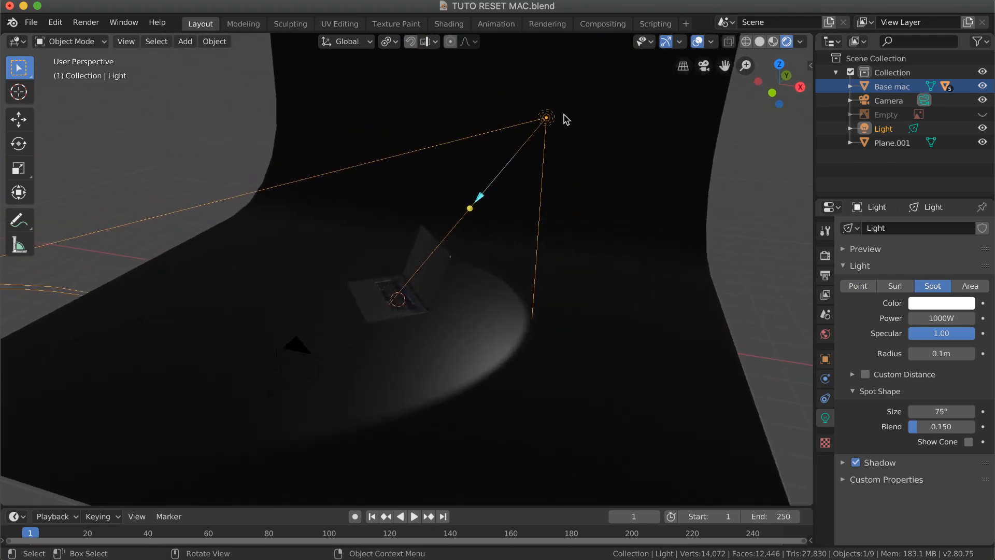
pyautogui.hscroll(1, 567, 119)
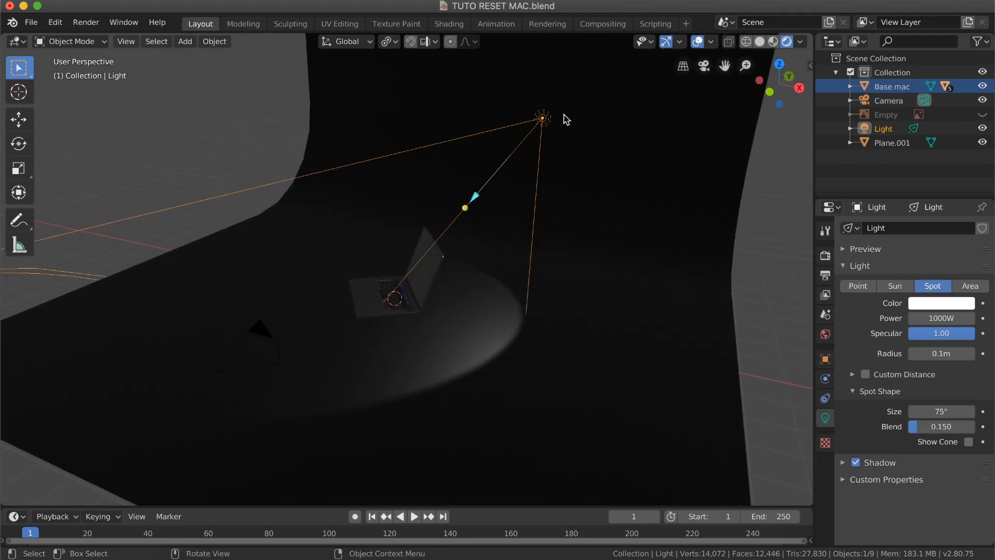
pyautogui.hscroll(6, 566, 119)
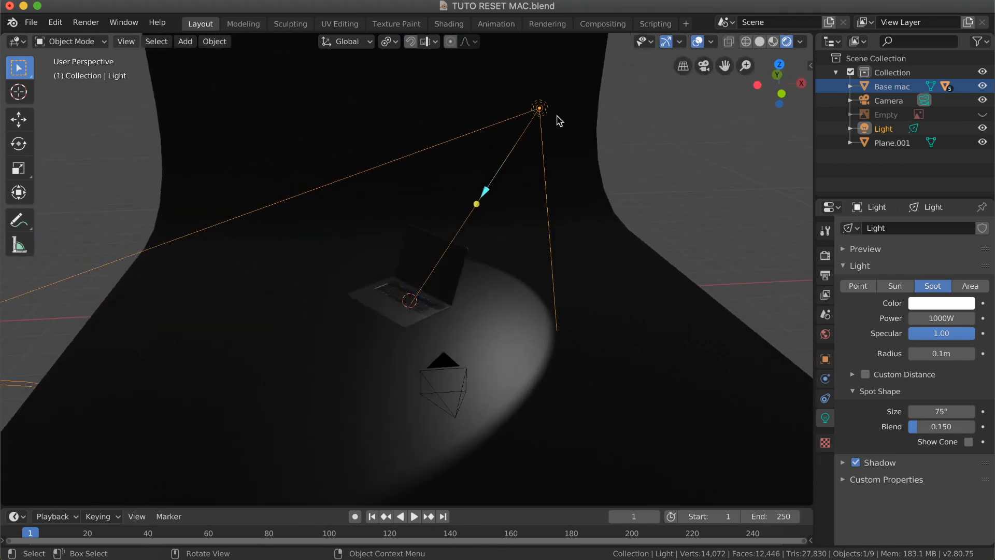
pyautogui.press('g')
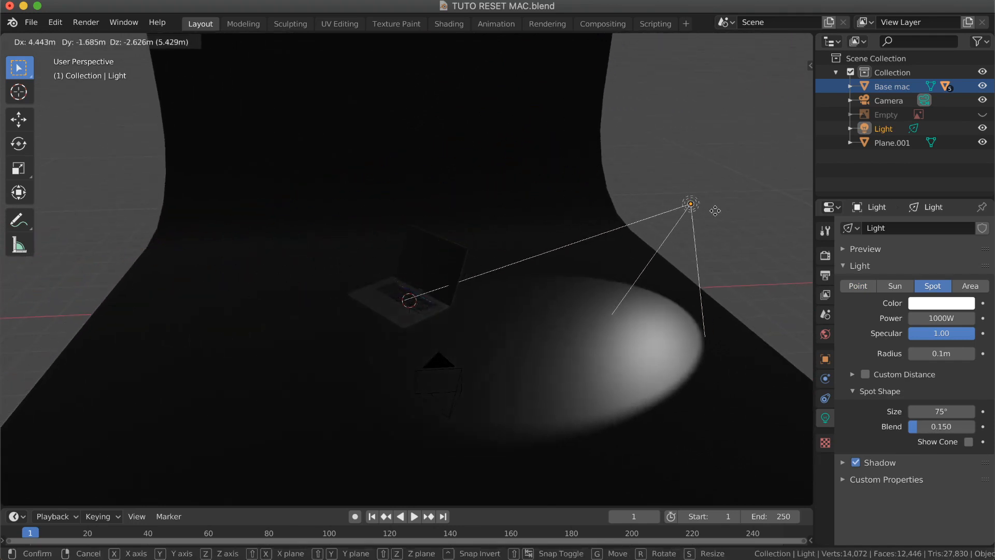
pyautogui.click(678, 293)
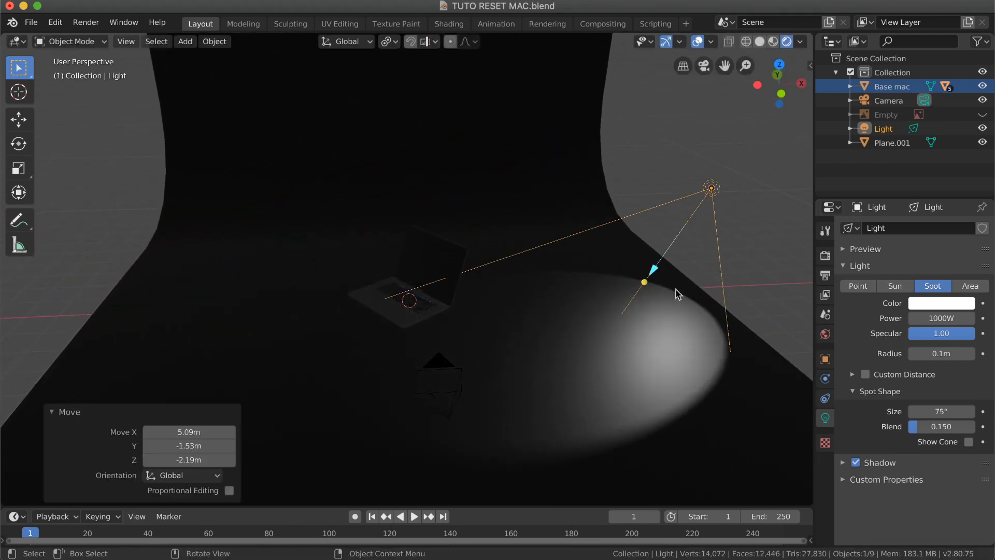
pyautogui.moveTo(644, 282); pyautogui.dragTo(450, 309)
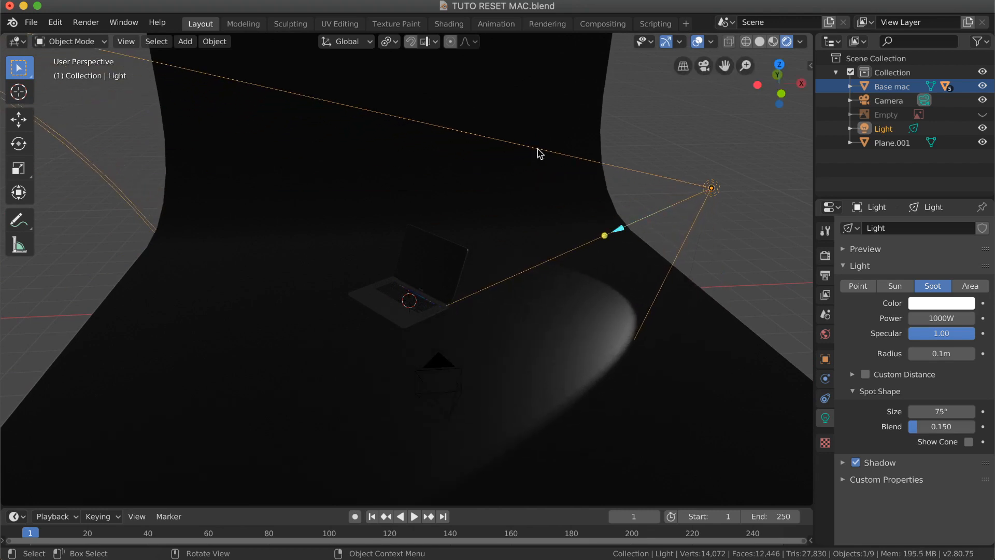
# Check the lighting through the camera, and set the spot light's power to 1641.8 W and its spot size to 27°.
pyautogui.click(704, 66)
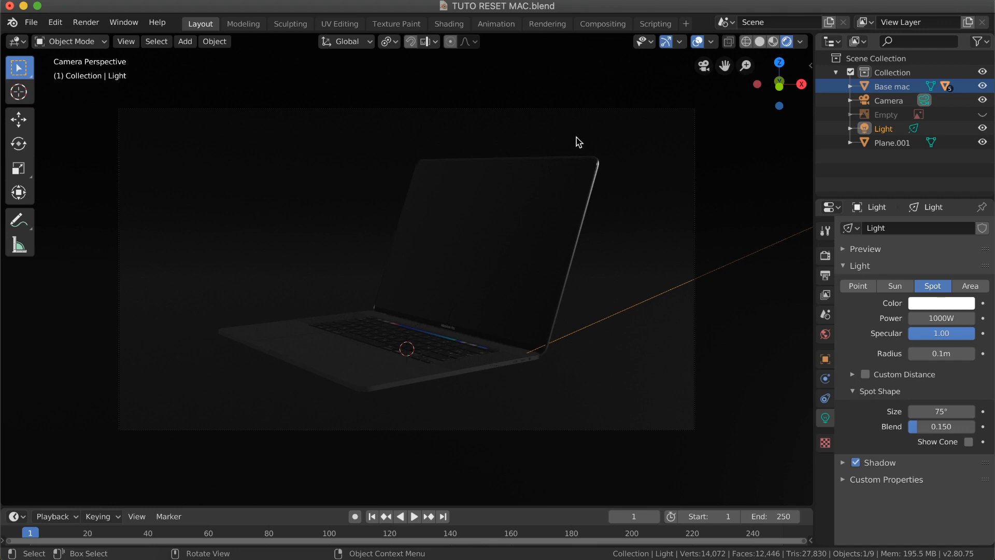
pyautogui.hscroll(5, 576, 138)
pyautogui.keyDown('ctrl'); pyautogui.scroll(-5, 560, 174); pyautogui.keyUp('ctrl')
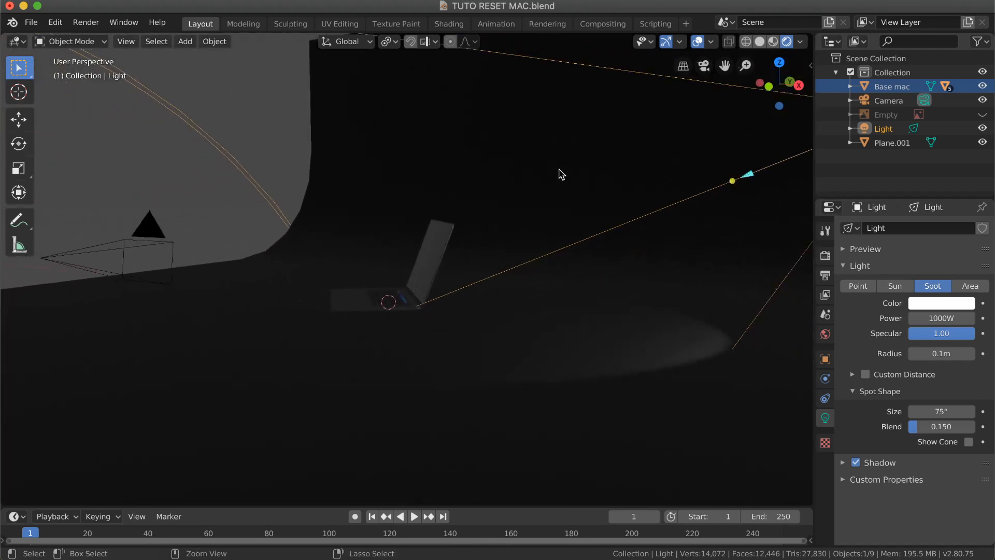
pyautogui.hscroll(-3, 560, 174)
pyautogui.hscroll(-3, 560, 174)
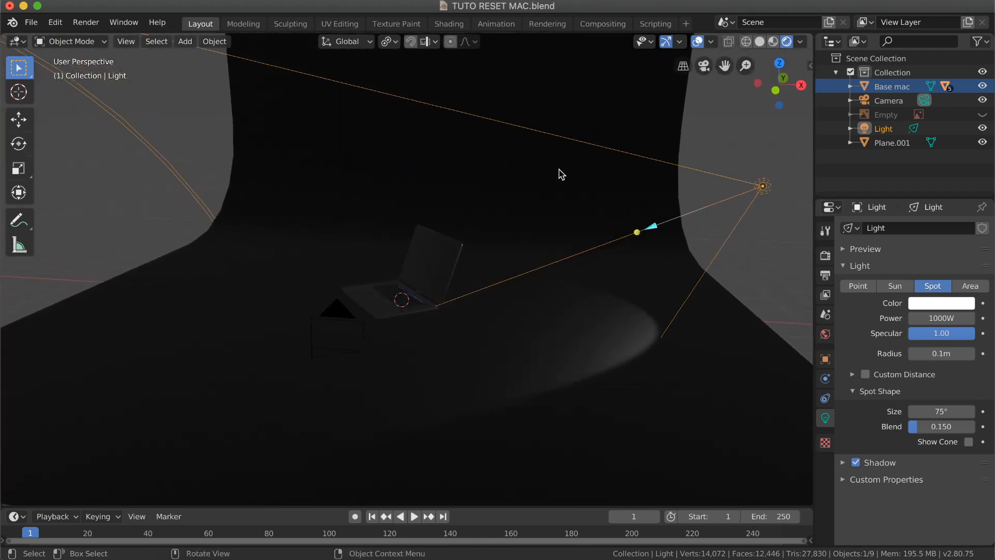
pyautogui.click(704, 67)
pyautogui.moveTo(942, 318)
pyautogui.mouseDown()
pyautogui.moveTo(993, 318)
pyautogui.moveTo(940, 316)
pyautogui.mouseUp()
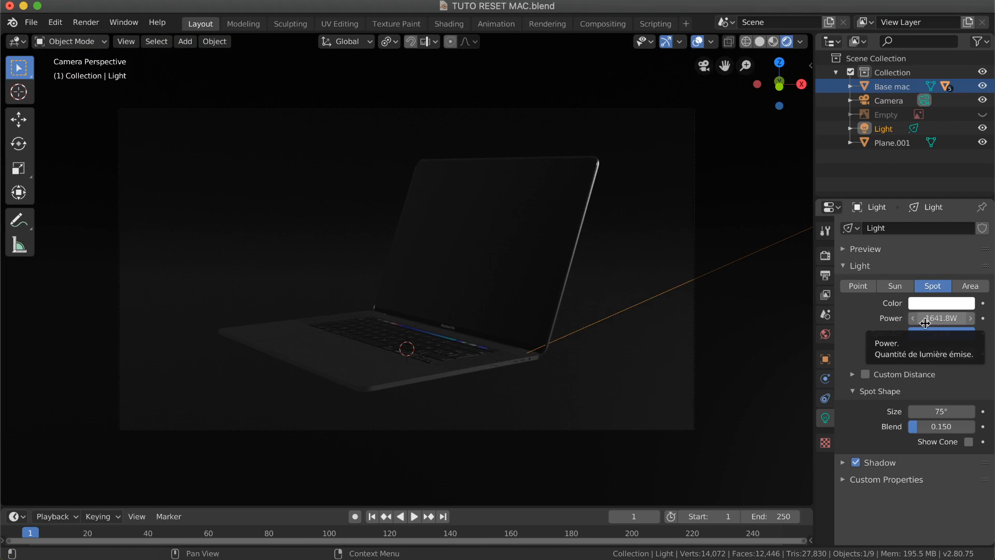
pyautogui.moveTo(939, 413)
pyautogui.mouseDown()
pyautogui.moveTo(916, 413)
pyautogui.moveTo(952, 402)
pyautogui.mouseUp()
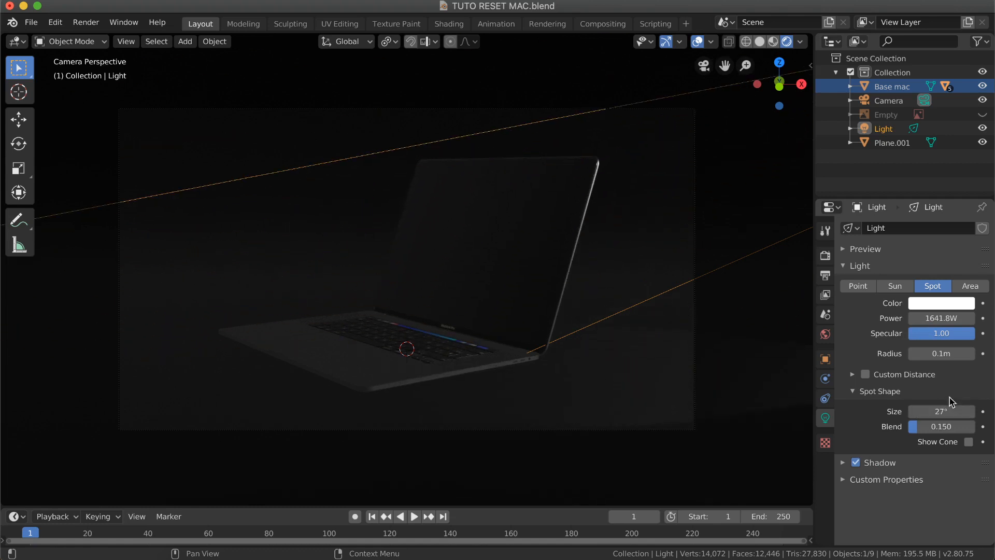
# Set the spot light's power to 6593 W, its radius to 0.06 m and its blend to 0.891.
pyautogui.moveTo(945, 319); pyautogui.dragTo(972, 318)
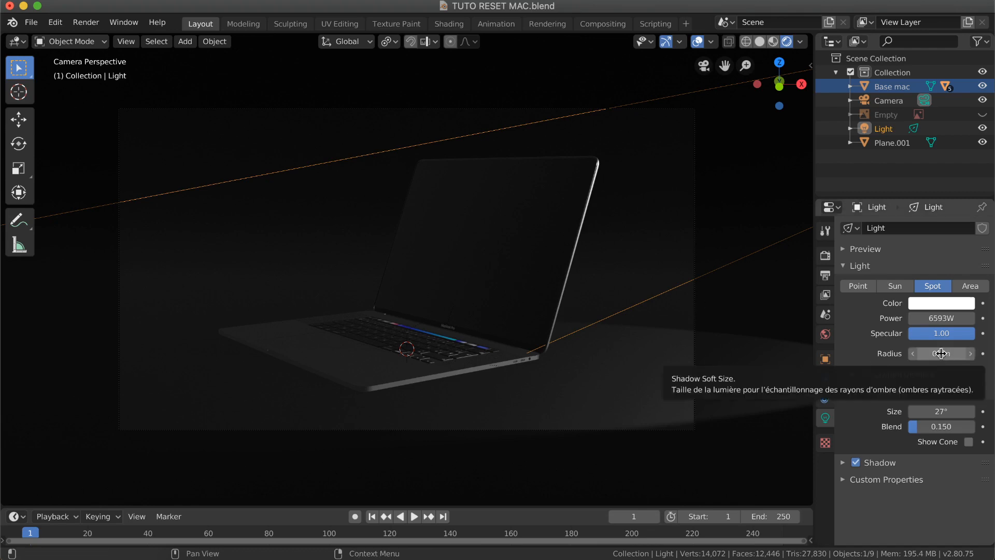
pyautogui.moveTo(941, 354); pyautogui.dragTo(936, 354)
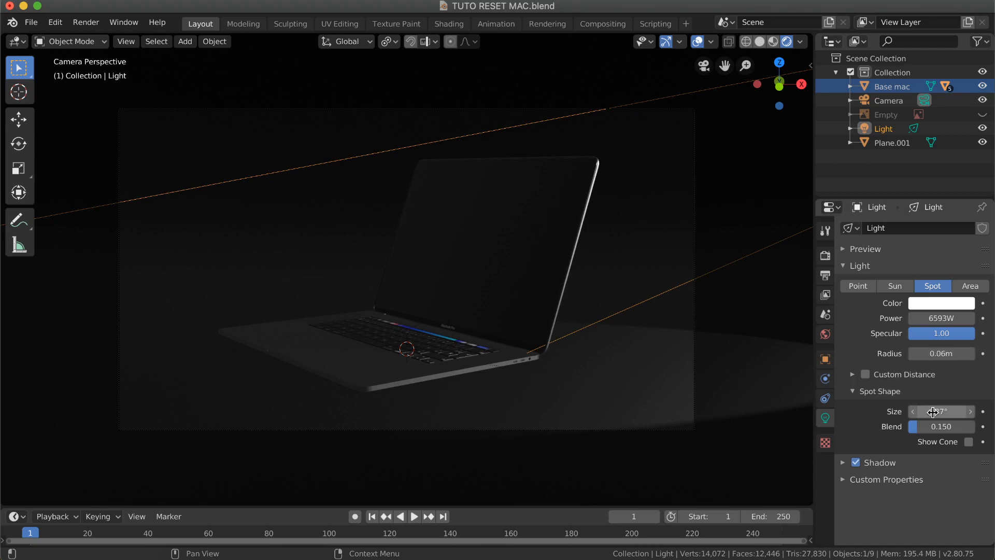
pyautogui.moveTo(928, 428); pyautogui.dragTo(983, 428)
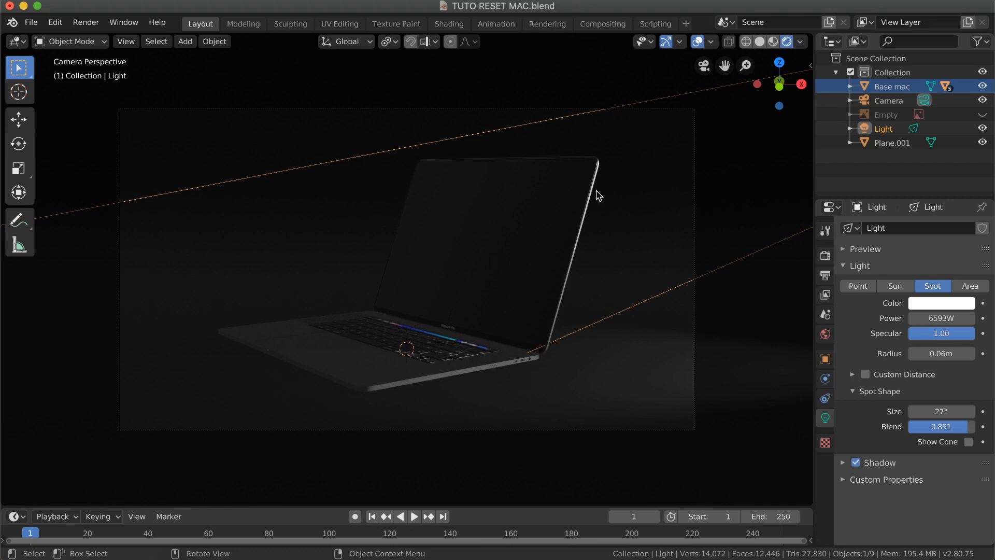
# Leave the camera view and move the spot light -3.59 m along the global Y axis.
pyautogui.scroll(-1, 495, 354)
pyautogui.hscroll(5, 494, 354)
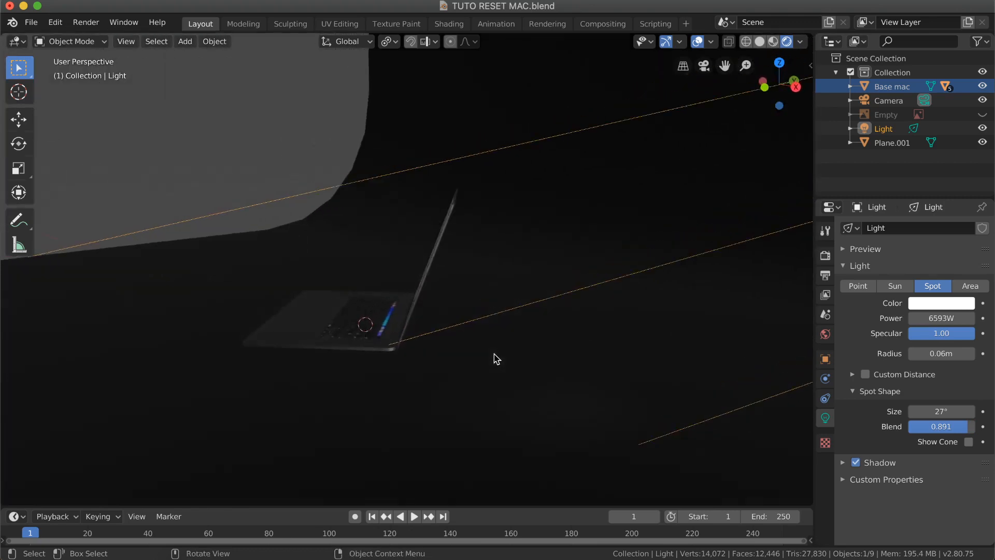
pyautogui.hscroll(10, 496, 359)
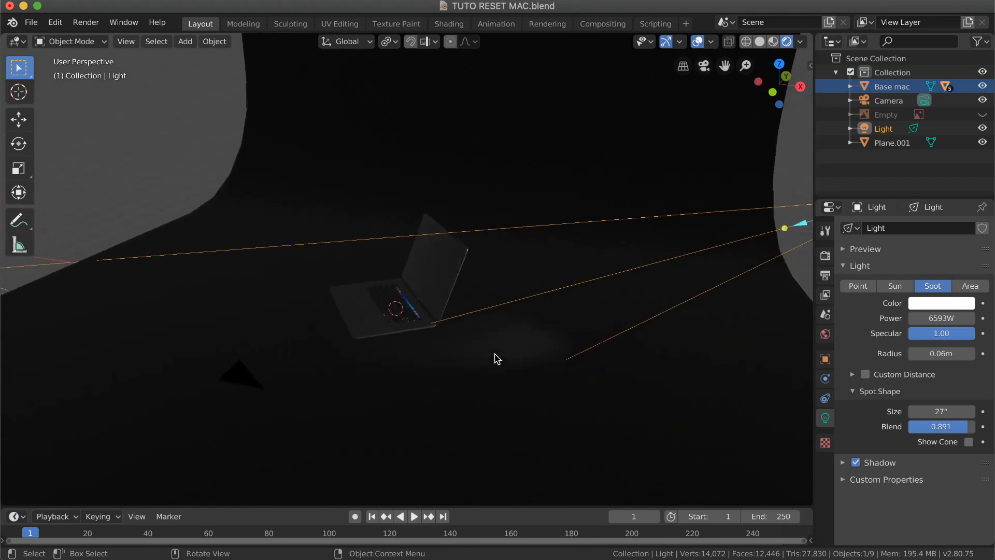
pyautogui.hscroll(3, 495, 359)
pyautogui.keyDown('shift'); pyautogui.hscroll(4, 535, 338); pyautogui.keyUp('shift')
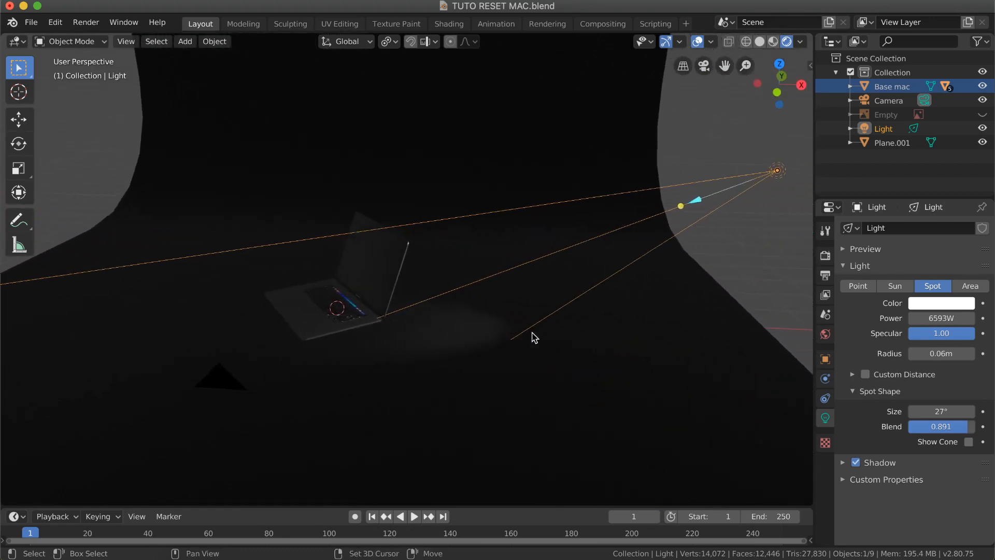
pyautogui.keyDown('shift'); pyautogui.hscroll(2, 535, 338); pyautogui.keyUp('shift')
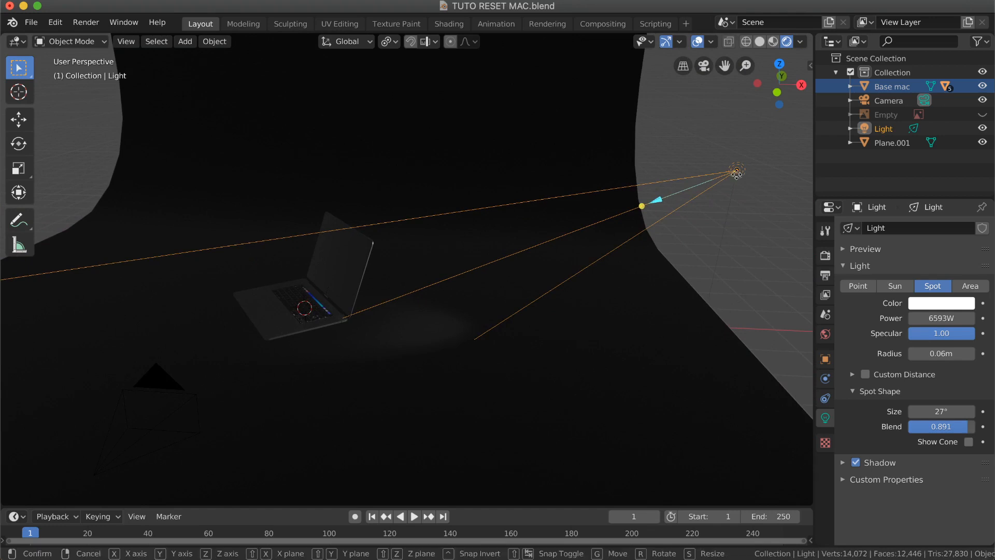
pyautogui.press('g')
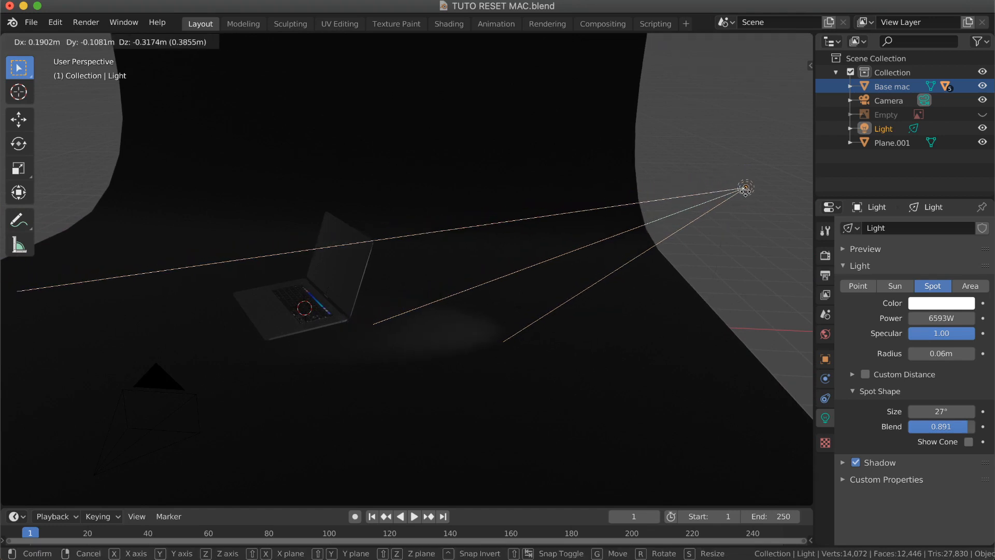
pyautogui.press('y')
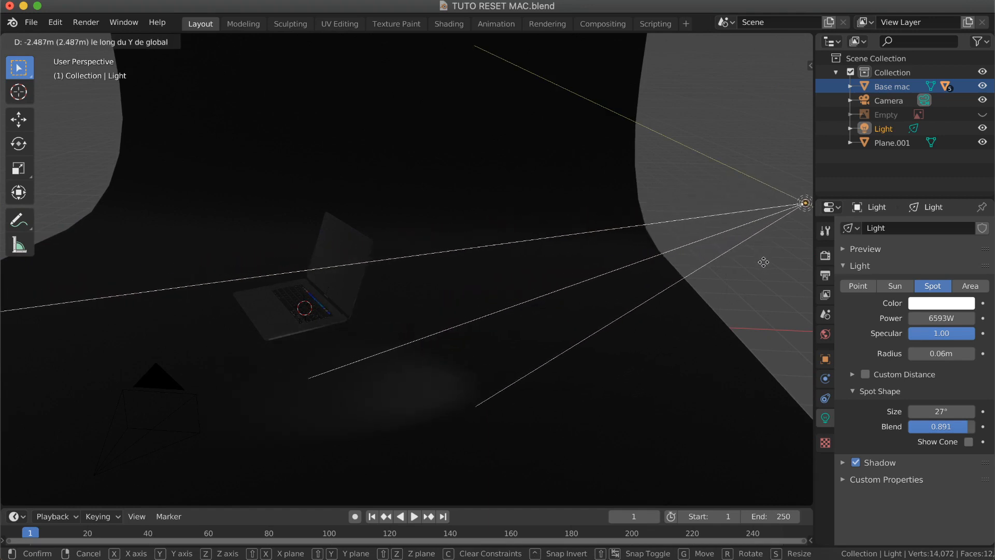
pyautogui.click(773, 321)
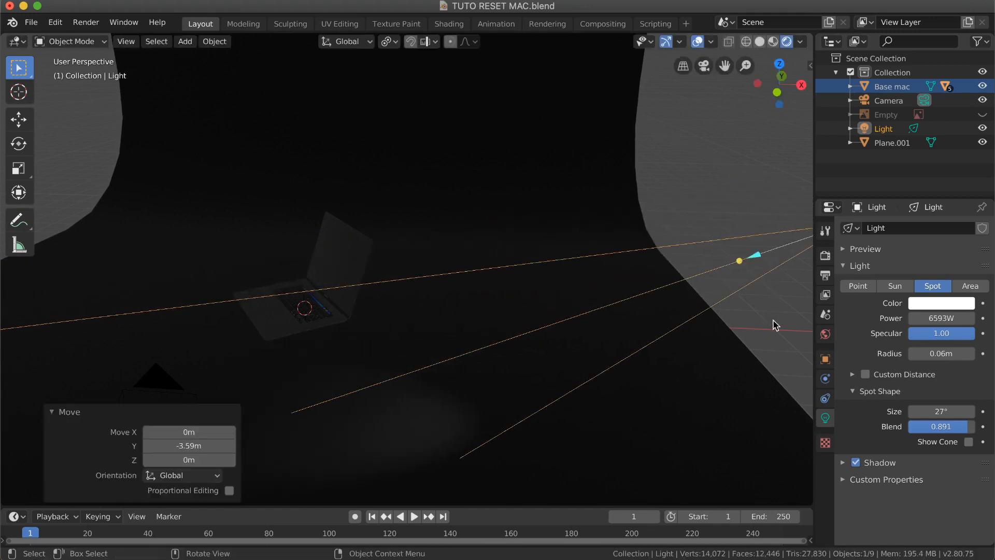
# Aim the spot light at the laptop's keyboard base and set its power to 8622.4 W in camera view.
pyautogui.moveTo(742, 259); pyautogui.dragTo(307, 319)
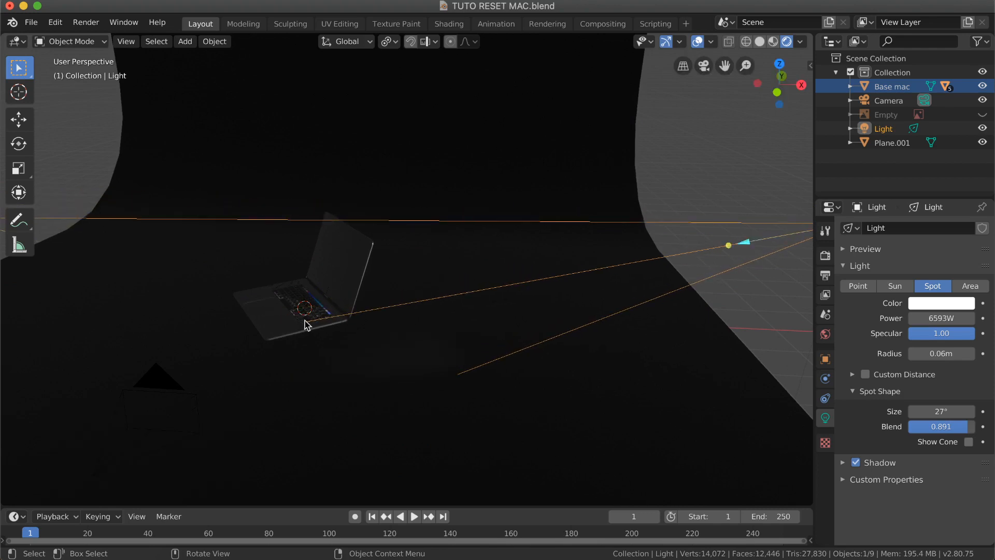
pyautogui.click(703, 66)
pyautogui.moveTo(962, 311); pyautogui.dragTo(994, 318)
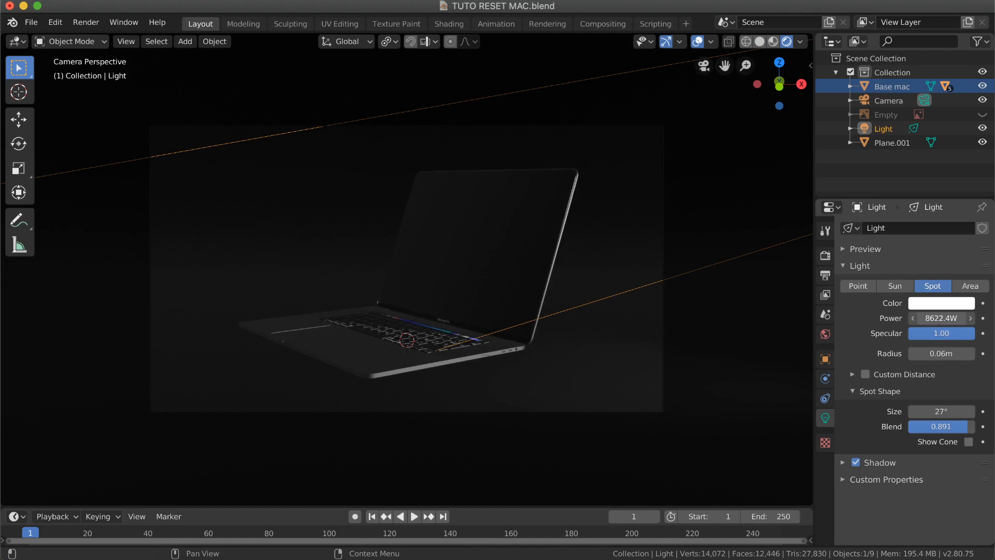
# Duplicate the spot light with an offset of -13.7 m in X, -0.476 m in Y and 2.05 m in Z, and aim the copy at the laptop.
pyautogui.hscroll(-2, 529, 353)
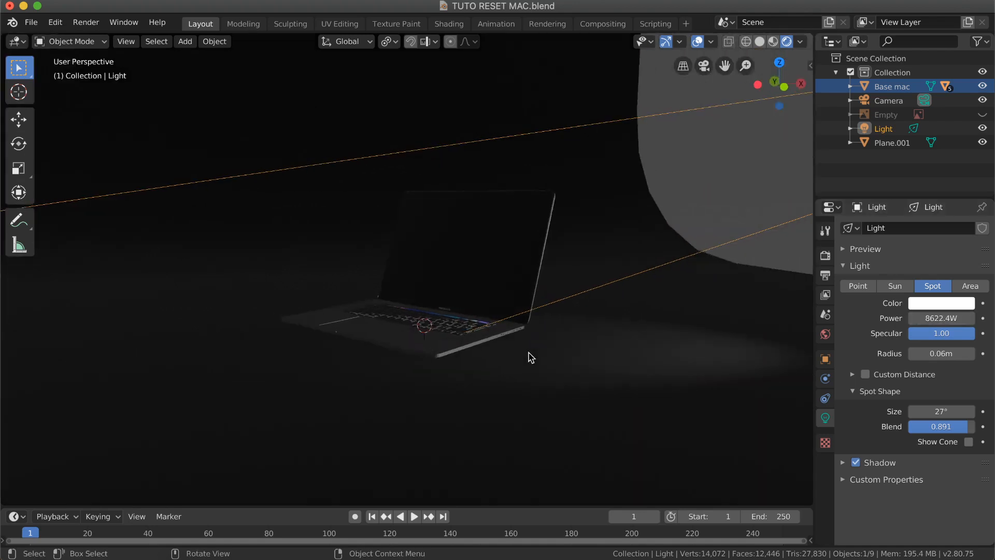
pyautogui.keyDown('ctrl'); pyautogui.scroll(-4, 529, 353); pyautogui.keyUp('ctrl')
pyautogui.scroll(4, 529, 352)
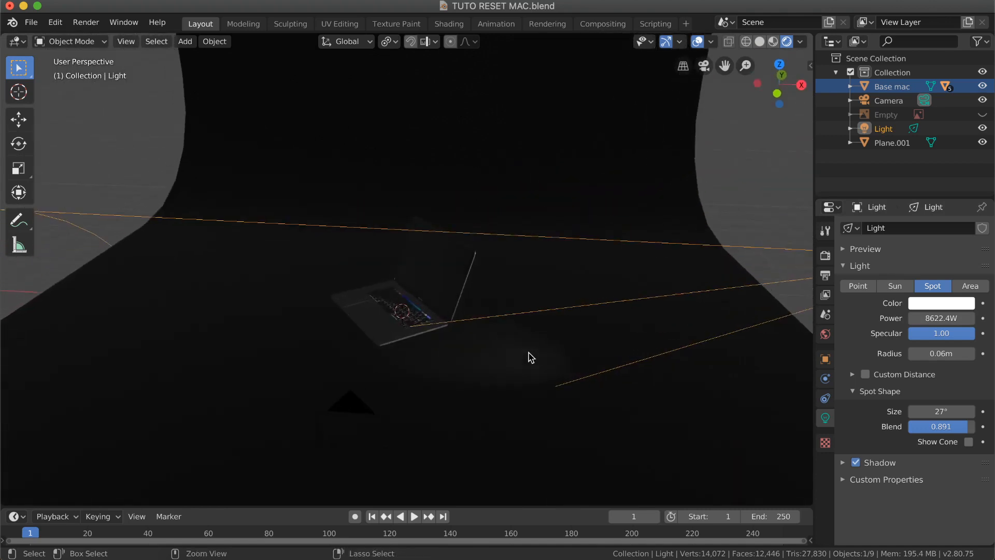
pyautogui.keyDown('ctrl'); pyautogui.scroll(-3, 529, 353); pyautogui.keyUp('ctrl')
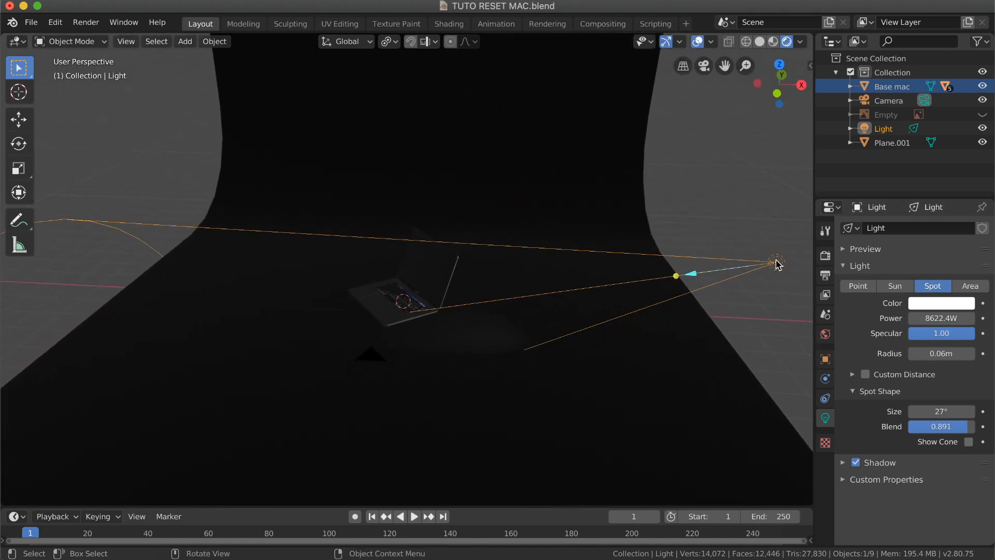
pyautogui.hotkey('shift', 'd')
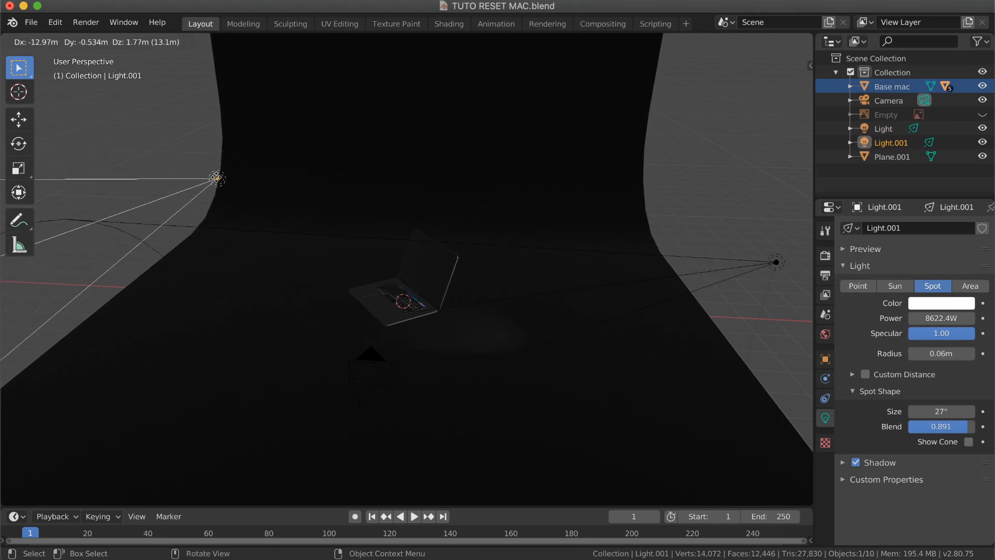
pyautogui.click(187, 167)
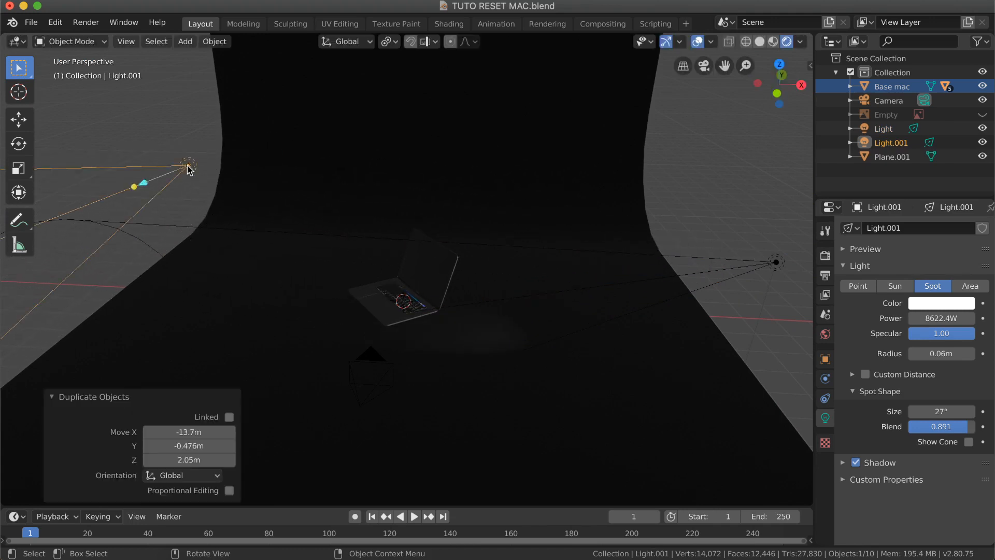
pyautogui.moveTo(216, 245); pyautogui.dragTo(393, 297)
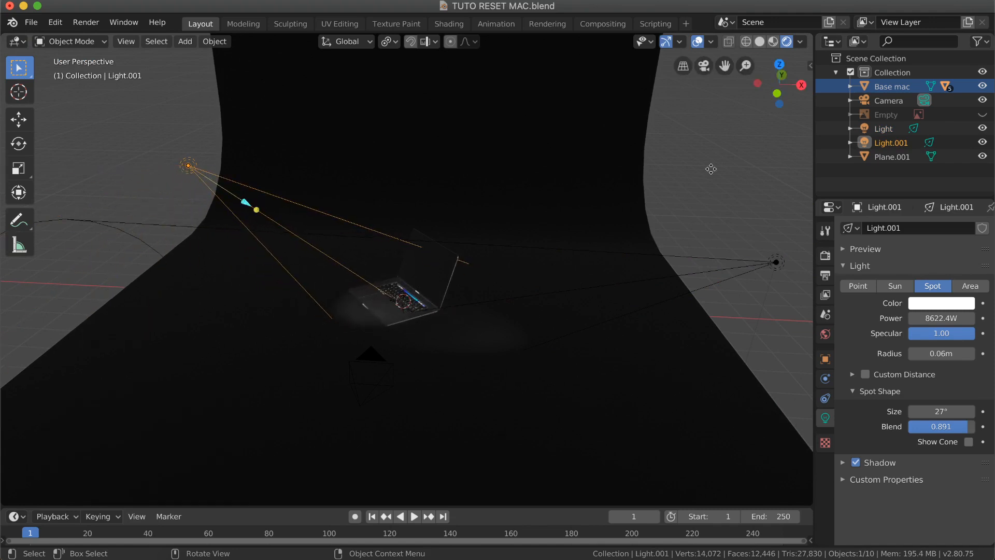
# In camera view, change the duplicated light to an Area light and set its power to 3155.4 W.
pyautogui.click(704, 66)
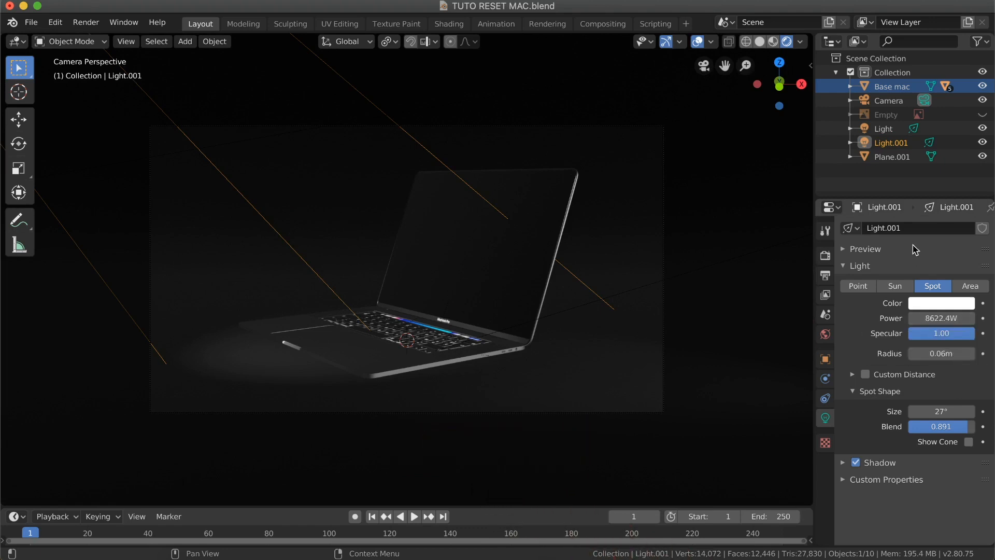
pyautogui.click(970, 287)
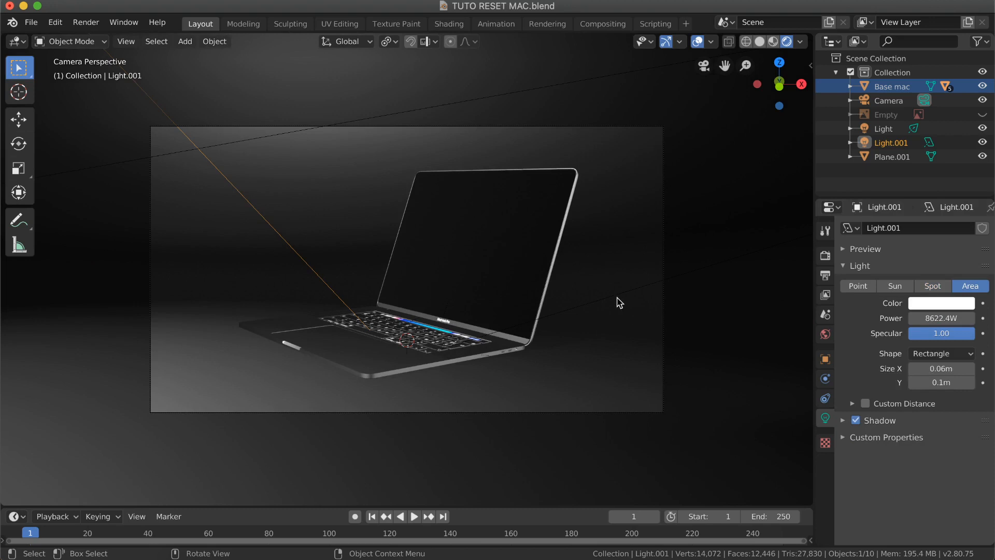
pyautogui.moveTo(942, 318); pyautogui.dragTo(896, 318)
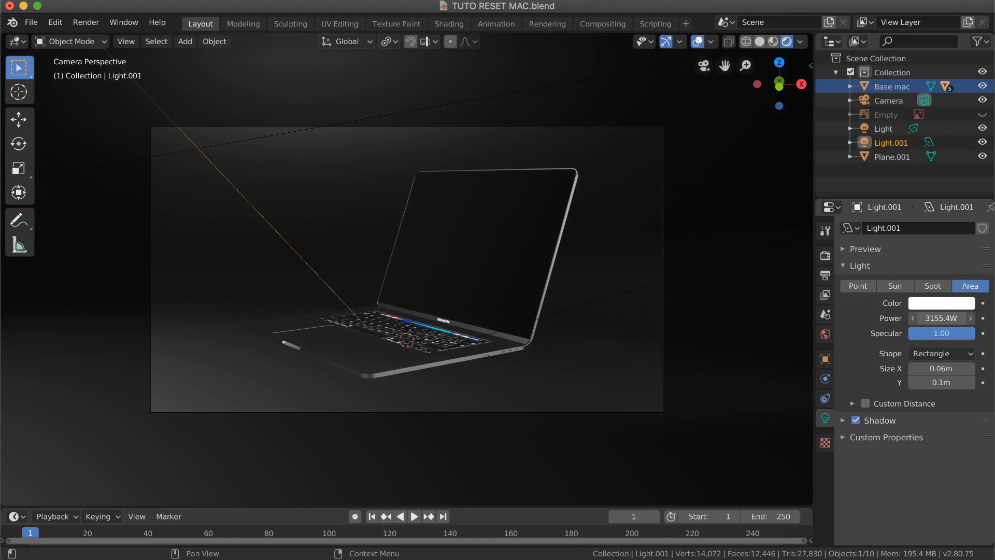
pyautogui.moveTo(896, 318); pyautogui.dragTo(897, 318)
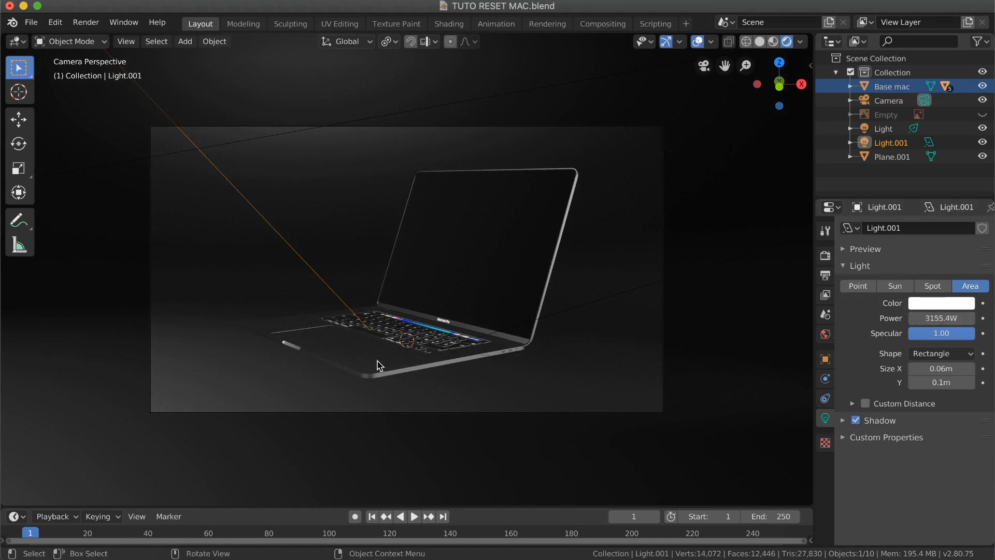
# Move the area light about 11.87 m along the global Y axis, aim it at the laptop's keyboard, and return to camera view.
pyautogui.click(230, 42)
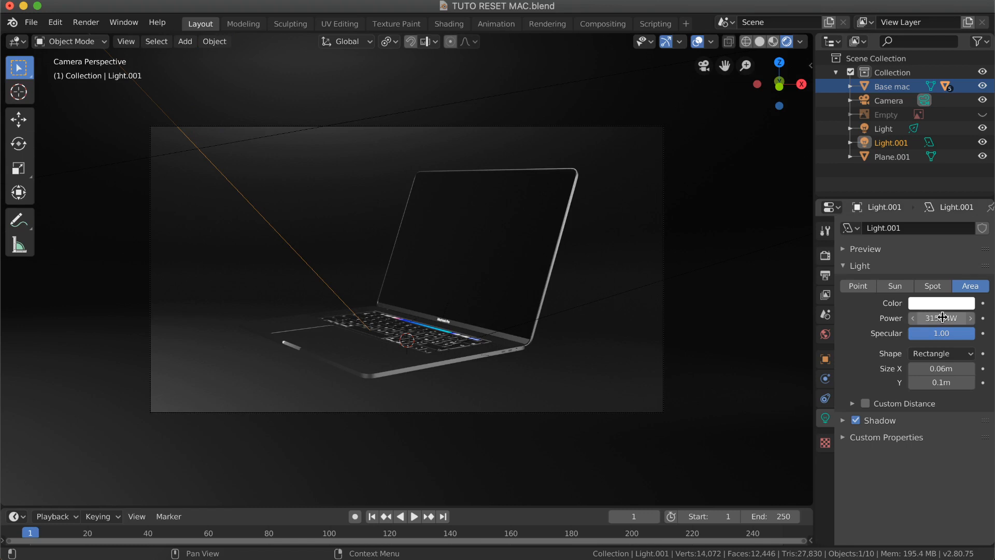
pyautogui.moveTo(535, 311); pyautogui.dragTo(538, 309, button='middle')
pyautogui.scroll(-6, 537, 311)
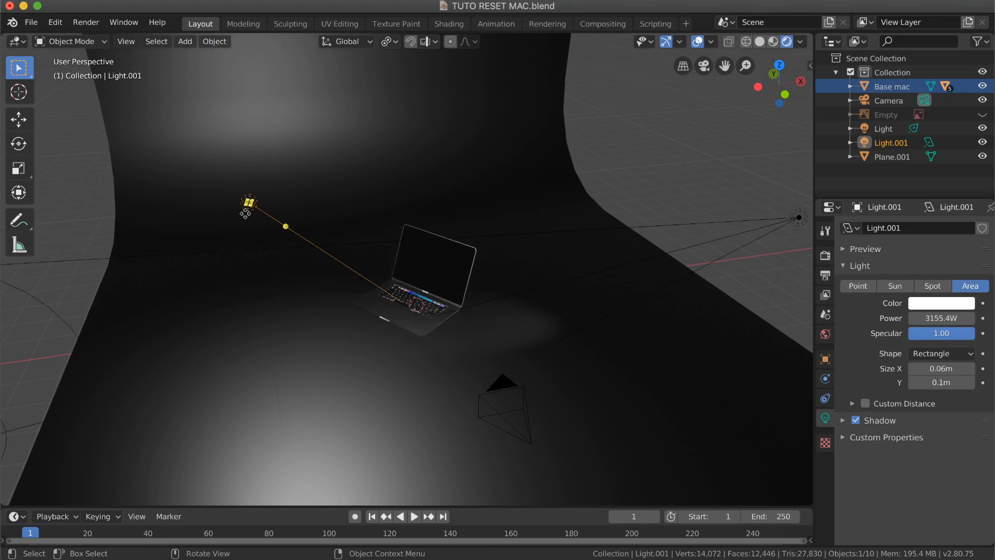
pyautogui.press('g')
pyautogui.press('y')
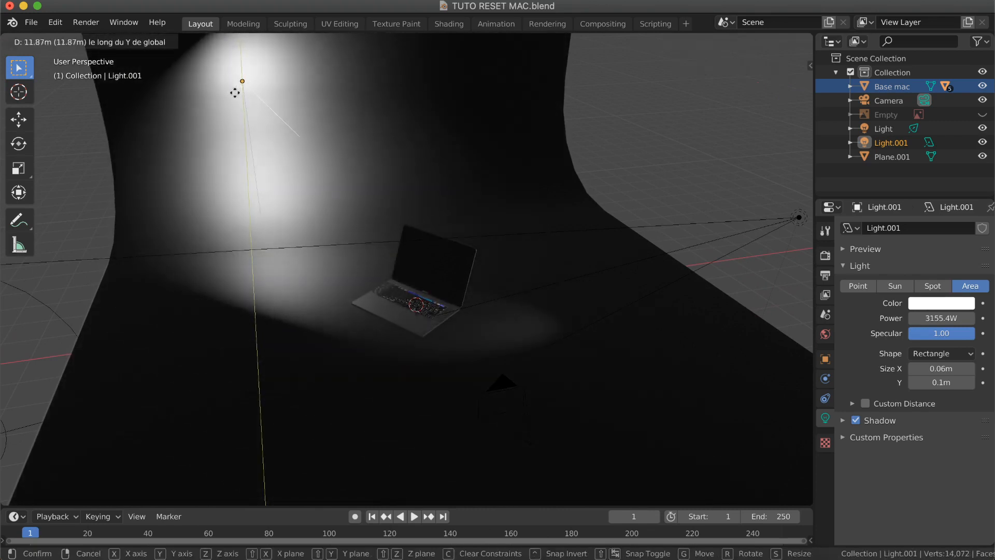
pyautogui.click(240, 84)
pyautogui.moveTo(280, 116); pyautogui.dragTo(412, 307)
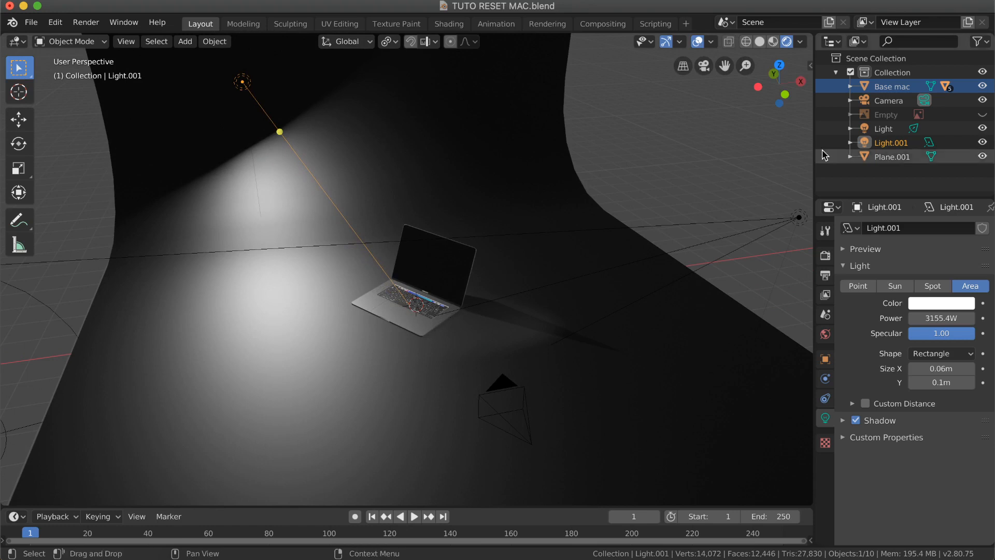
pyautogui.click(704, 66)
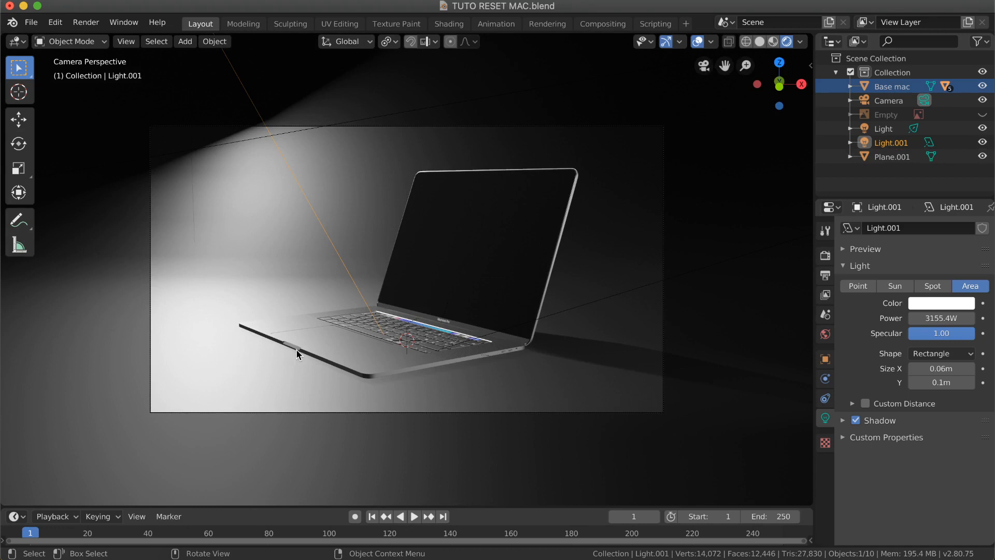
# Change the area light's shape to Ellipse with a size of 5.98 m by 5.96 m, and set its power to 553.6 W.
pyautogui.click(946, 355)
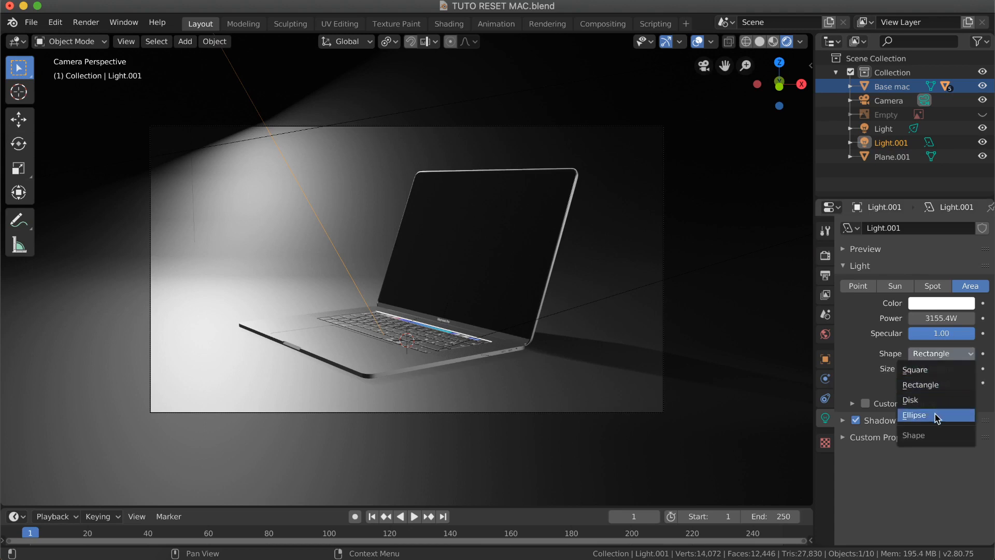
pyautogui.click(937, 416)
pyautogui.click(941, 368)
pyautogui.write('0.2')
pyautogui.press('Return')
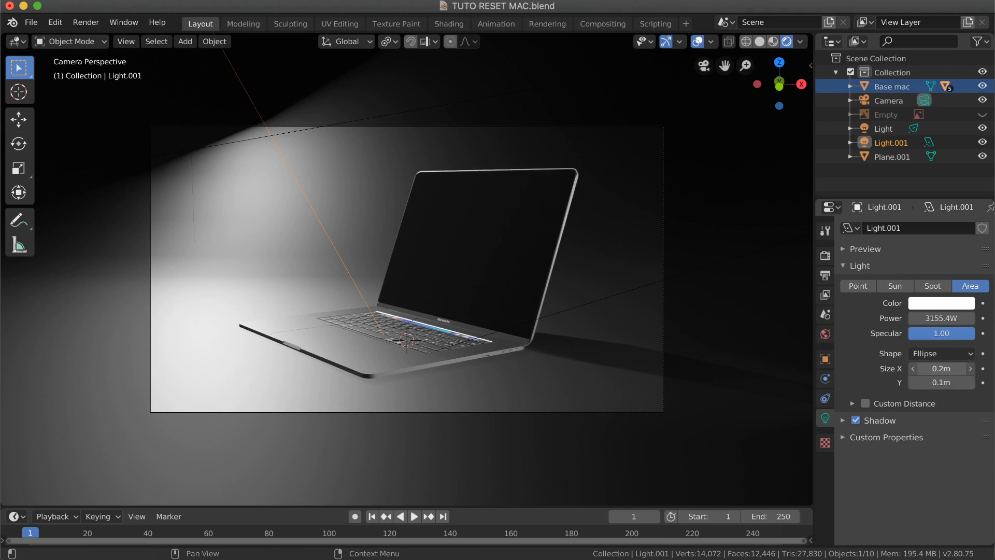
pyautogui.moveTo(941, 368)
pyautogui.mouseDown()
pyautogui.moveTo(968, 368)
pyautogui.moveTo(940, 369)
pyautogui.moveTo(946, 382)
pyautogui.moveTo(975, 382)
pyautogui.moveTo(930, 369)
pyautogui.moveTo(955, 369)
pyautogui.mouseUp()
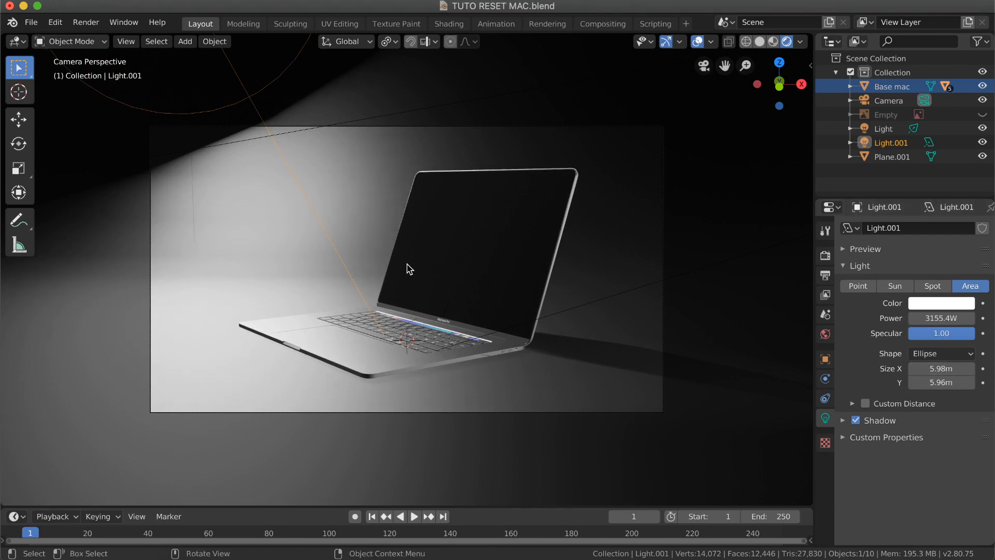
pyautogui.moveTo(933, 317); pyautogui.dragTo(893, 318)
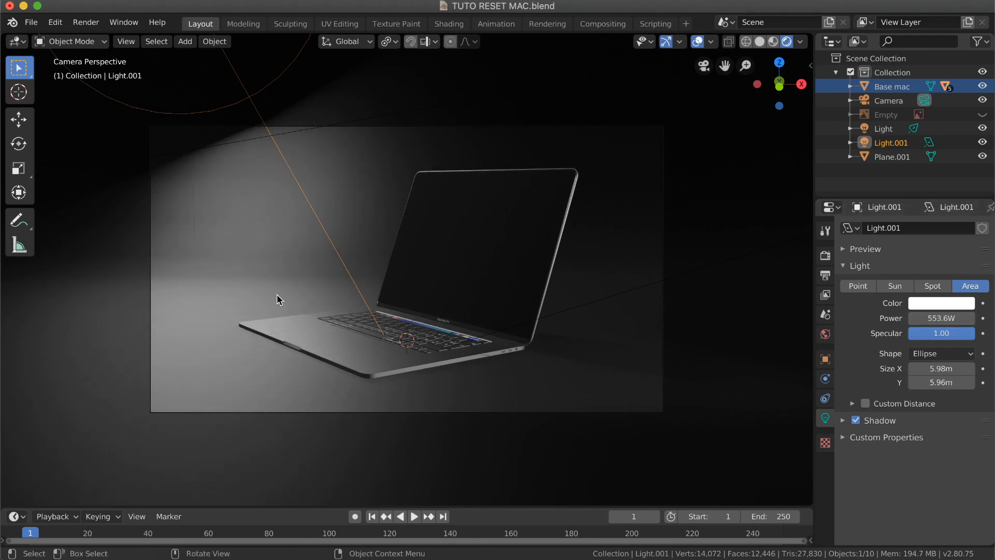
# Raise the area light 3.1 m along the global Z axis and aim it back at the laptop's keyboard.
pyautogui.press('g')
pyautogui.press('z')
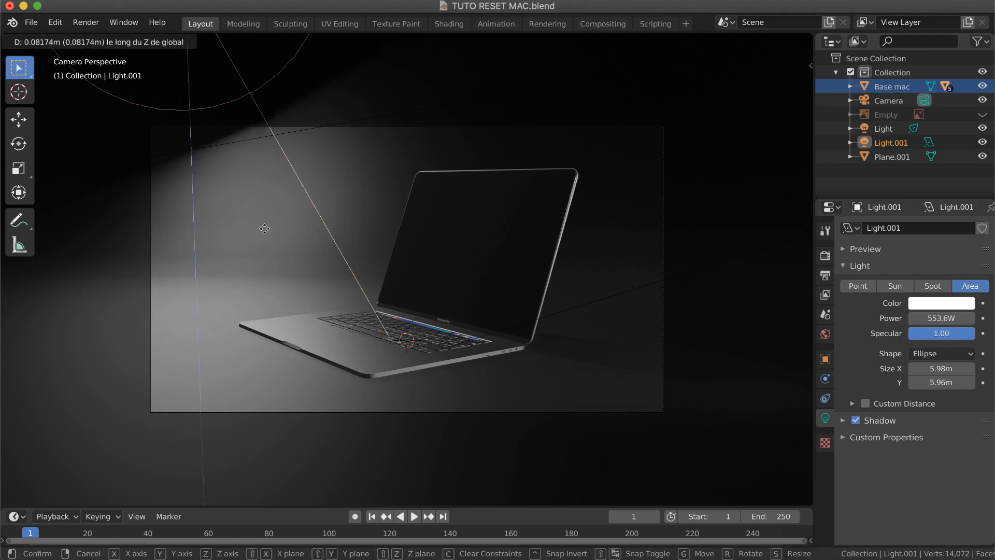
pyautogui.click(252, 116)
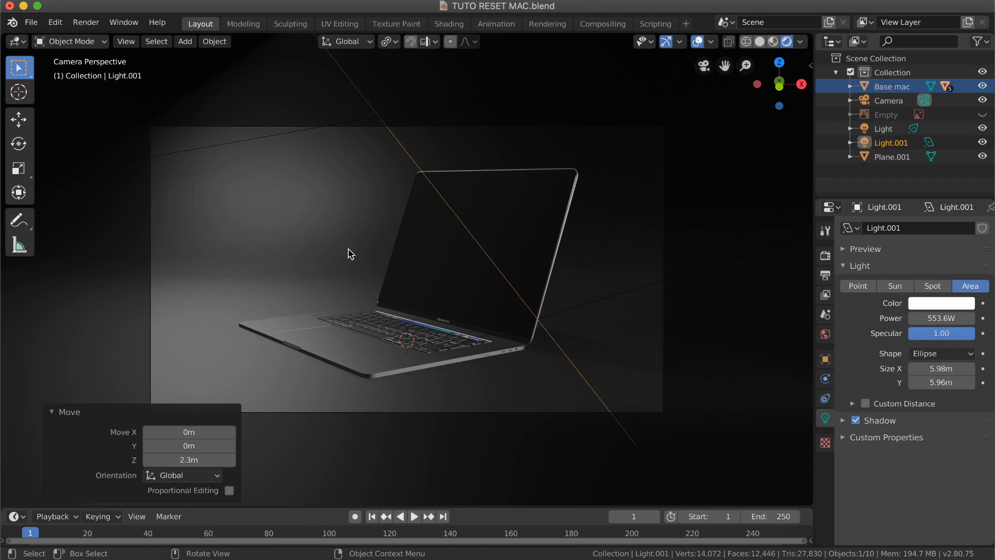
pyautogui.scroll(-1, 350, 255)
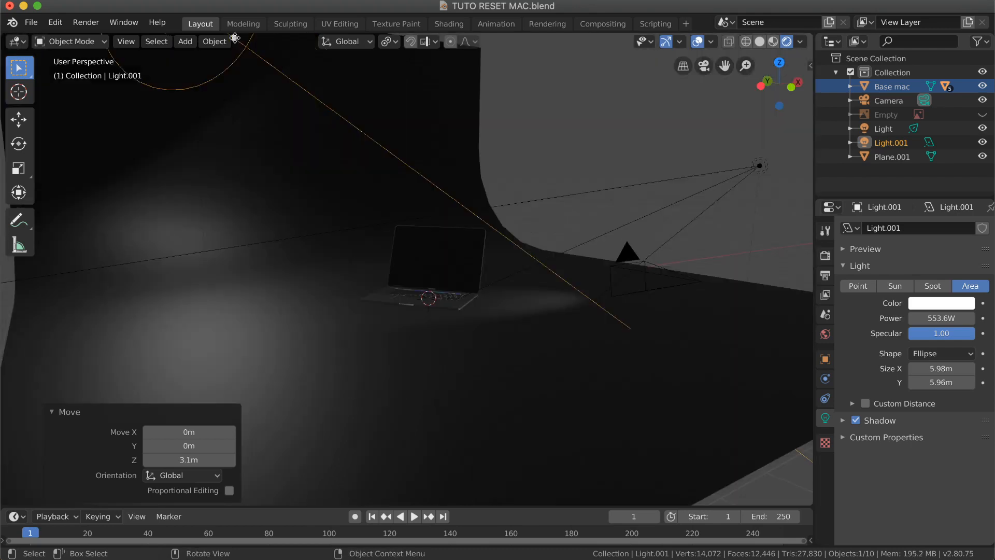
pyautogui.moveTo(233, 40); pyautogui.dragTo(429, 296)
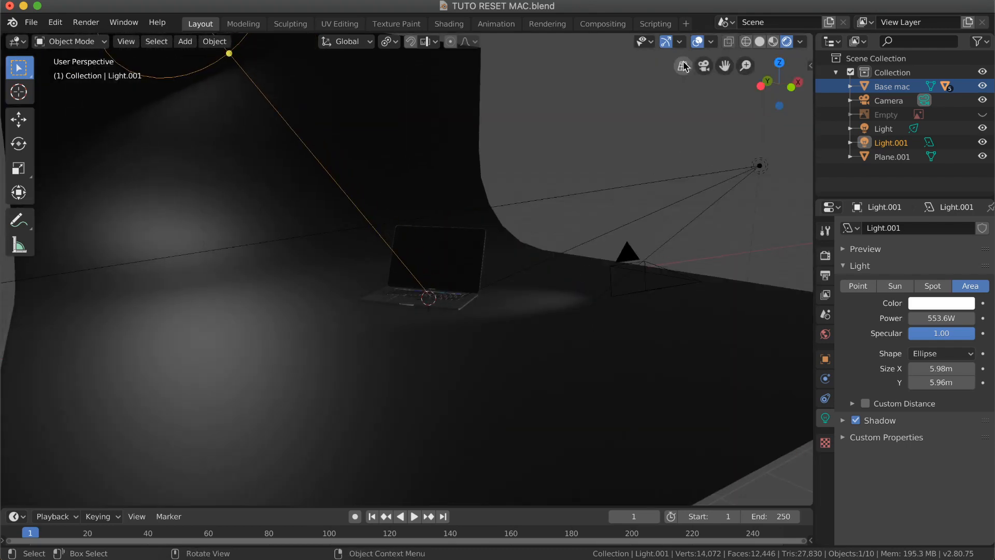
# Return to camera view and set the area light's power to 745.8 W.
pyautogui.click(708, 66)
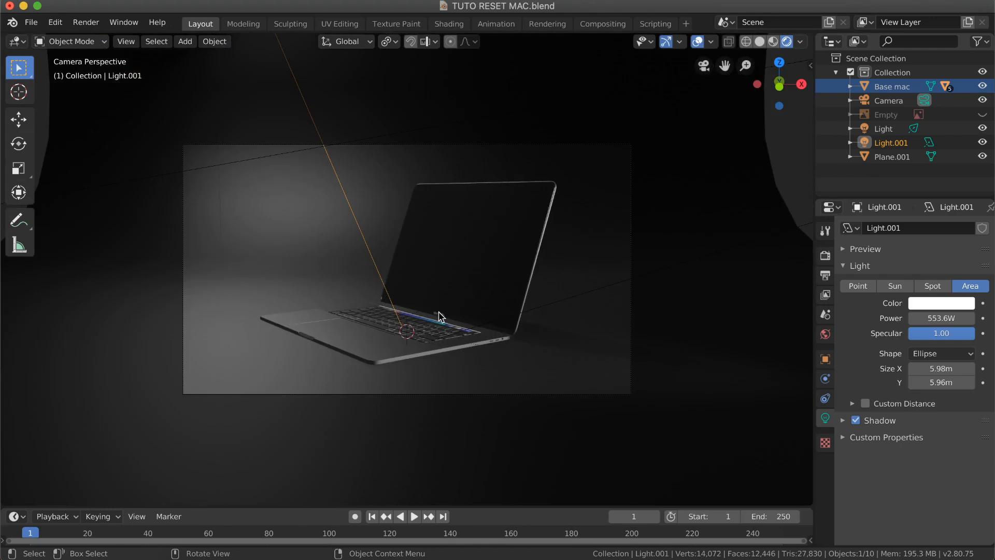
pyautogui.scroll(3, 438, 316)
pyautogui.moveTo(942, 318); pyautogui.dragTo(963, 318)
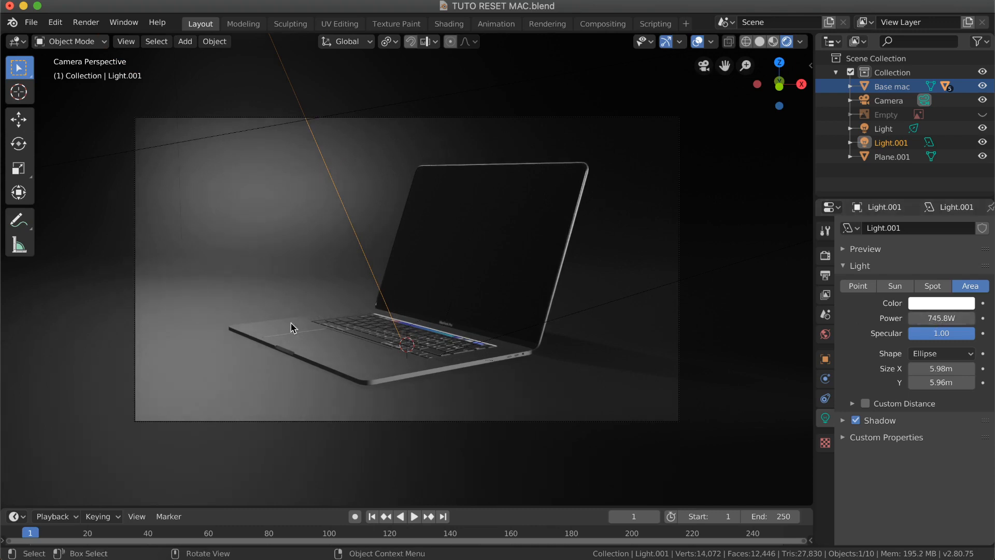
# Set the Specular value of the backdrop plane's material to 0.099, working in camera view.
pyautogui.click(261, 263)
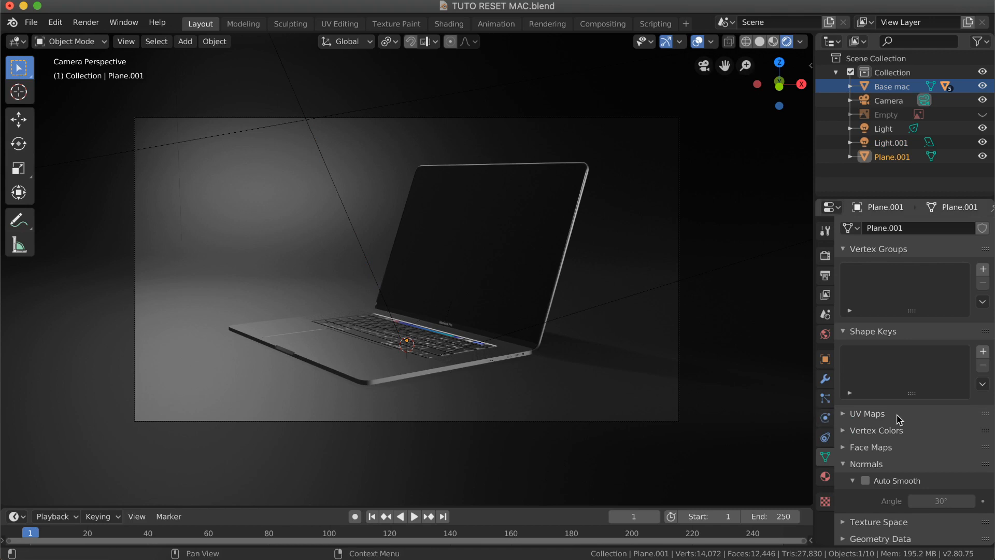
pyautogui.scroll(-1, 898, 418)
pyautogui.moveTo(445, 372); pyautogui.dragTo(362, 368, button='middle')
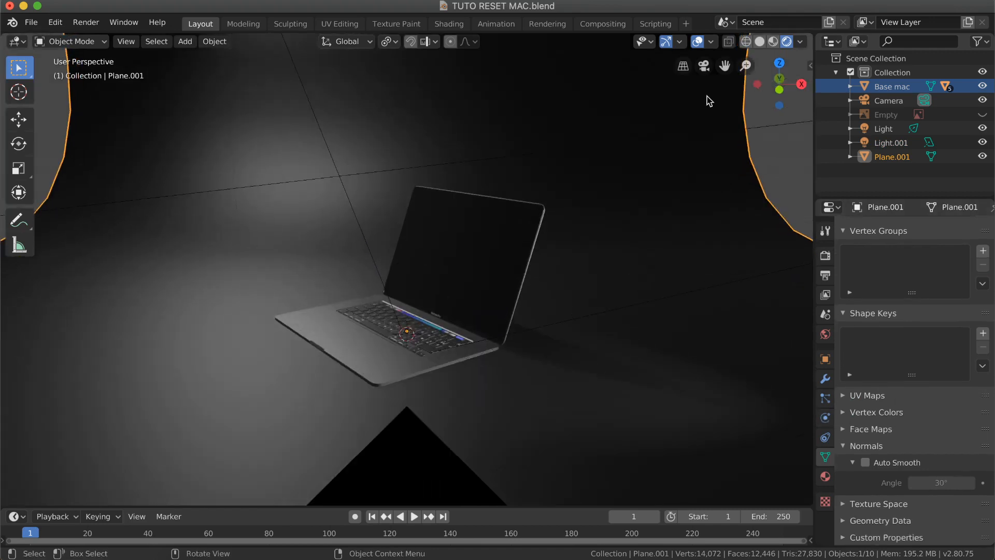
pyautogui.click(704, 65)
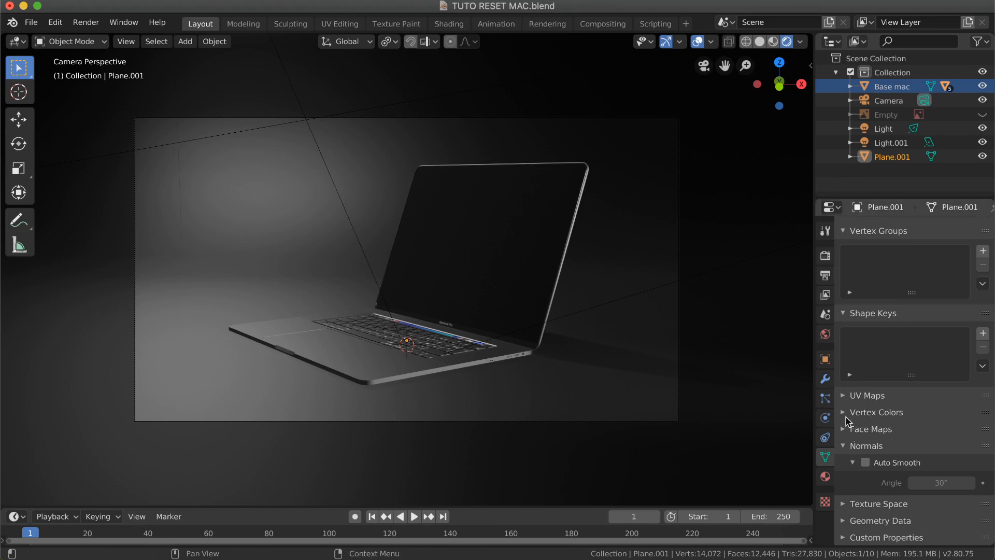
pyautogui.click(825, 476)
pyautogui.scroll(-5, 886, 391)
pyautogui.scroll(-2, 885, 389)
pyautogui.scroll(2, 884, 389)
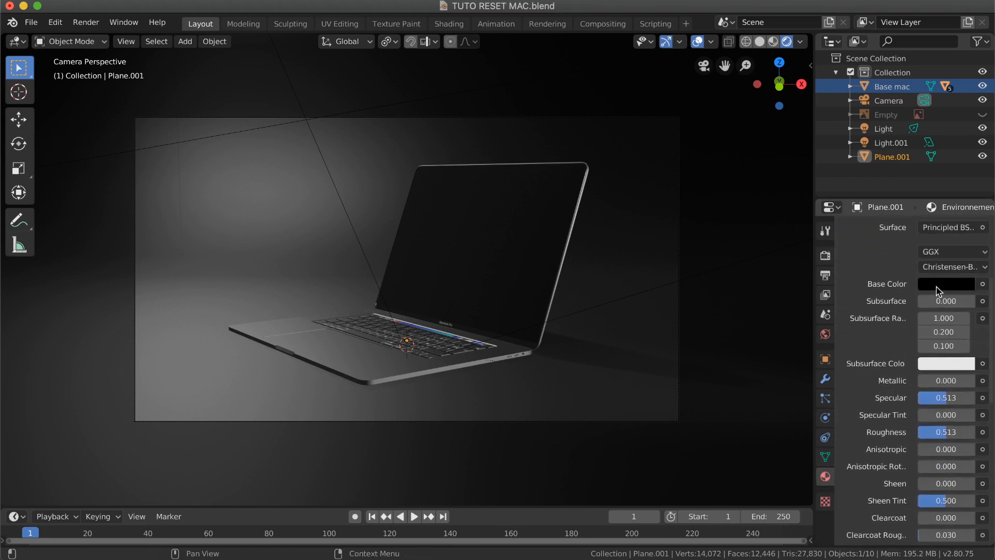
pyautogui.scroll(-2, 888, 381)
pyautogui.moveTo(943, 370); pyautogui.dragTo(883, 370)
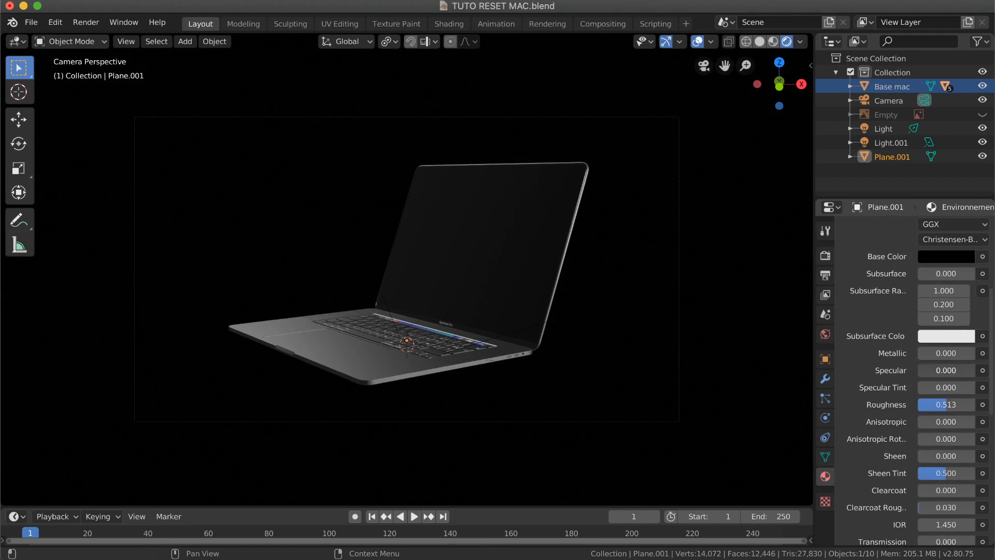
pyautogui.moveTo(919, 370); pyautogui.dragTo(921, 370)
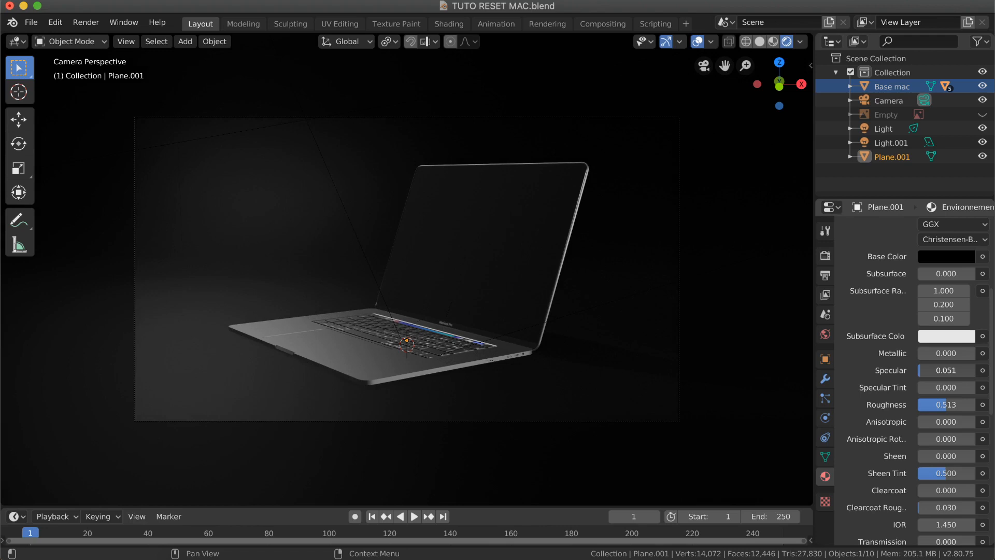
pyautogui.moveTo(921, 370); pyautogui.dragTo(924, 370)
pyautogui.moveTo(924, 371); pyautogui.dragTo(925, 370)
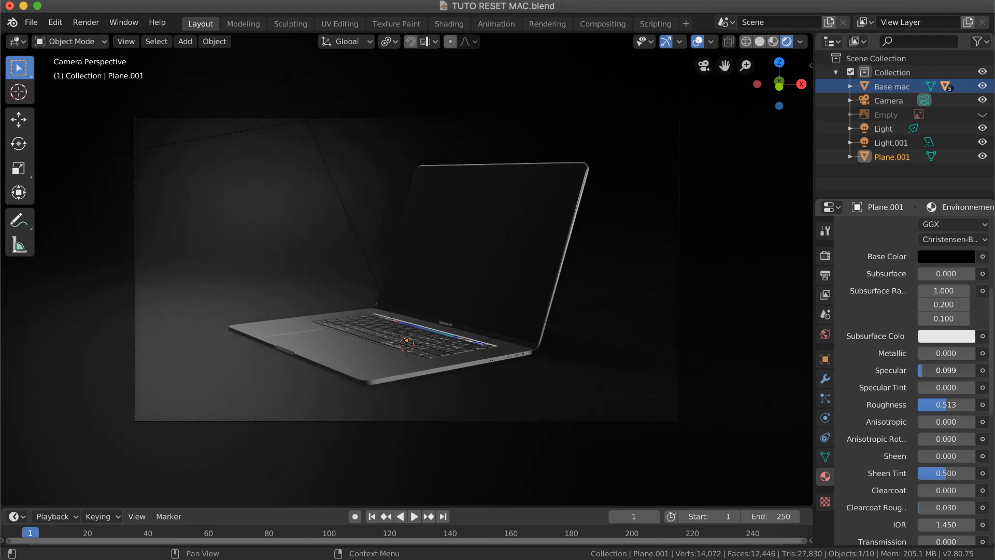
pyautogui.moveTo(924, 370); pyautogui.dragTo(925, 370)
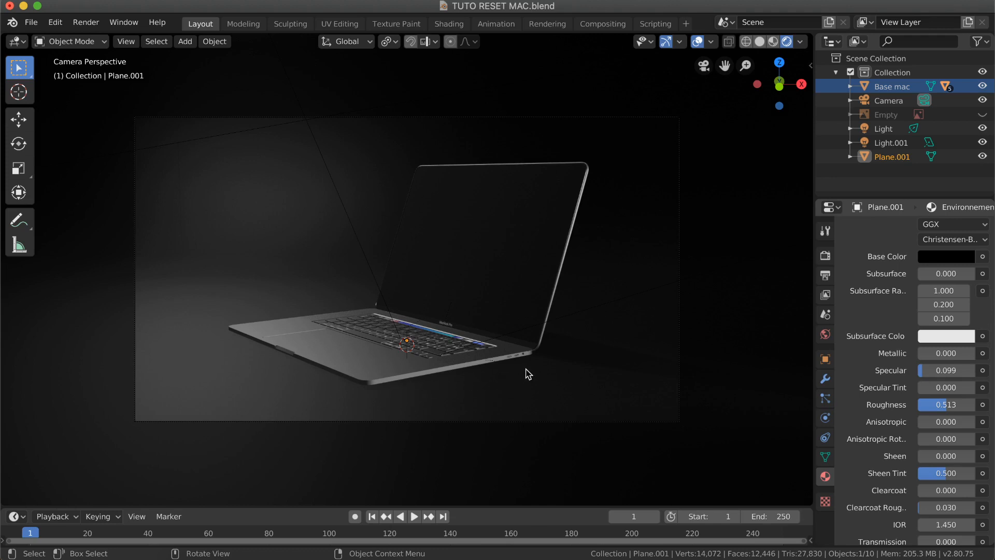
# Set the Roughness of the backdrop material to 0.477.
pyautogui.scroll(3, 527, 388)
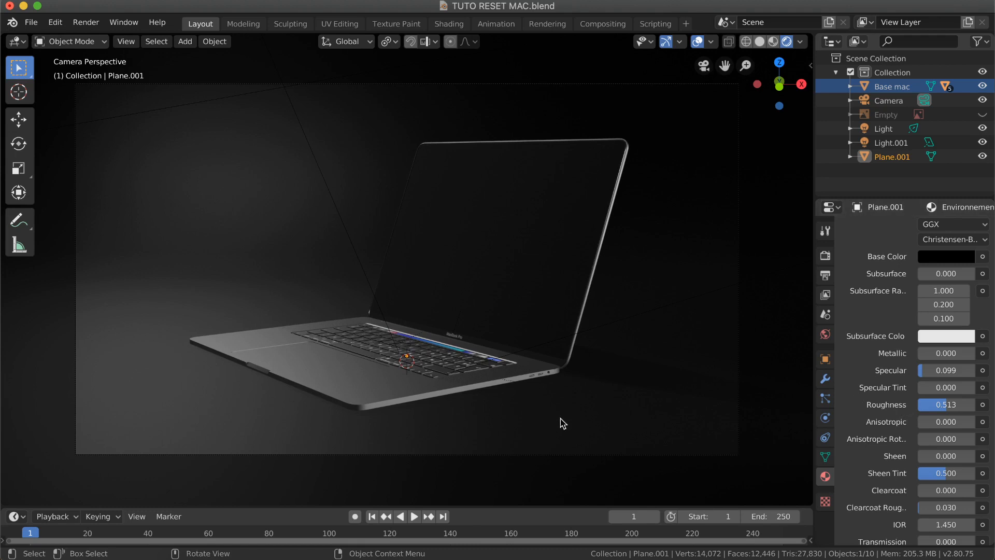
pyautogui.scroll(-1, 875, 386)
pyautogui.moveTo(946, 359)
pyautogui.mouseDown()
pyautogui.moveTo(917, 359)
pyautogui.moveTo(933, 358)
pyautogui.mouseUp()
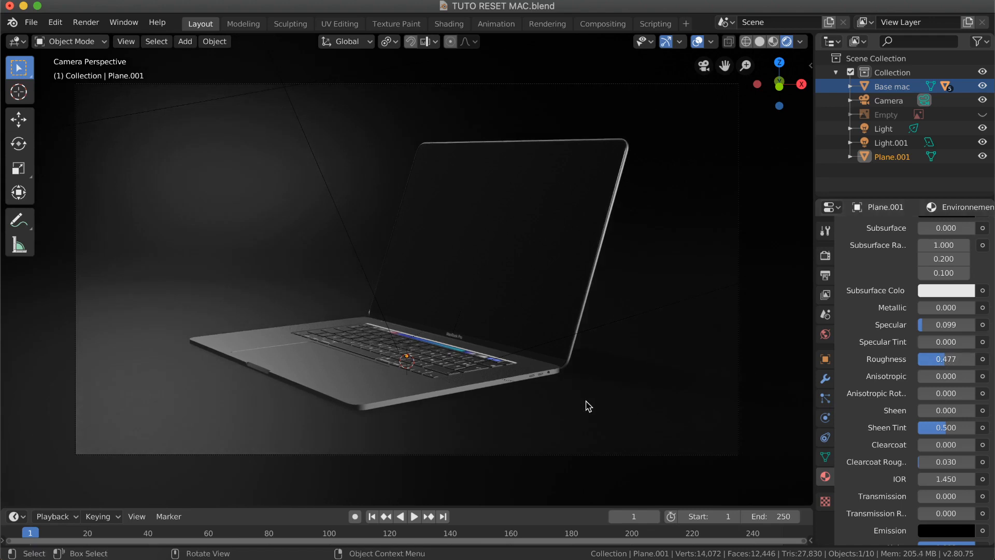
# Enable Screen Space Reflections for the Eevee render, check the laptop's reflections from above, and return to camera view.
pyautogui.click(826, 256)
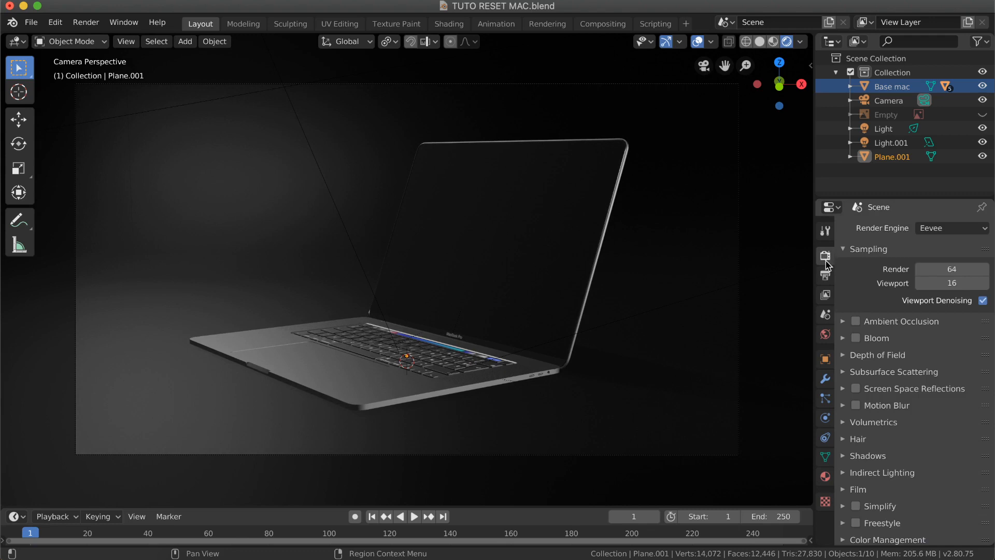
pyautogui.click(856, 390)
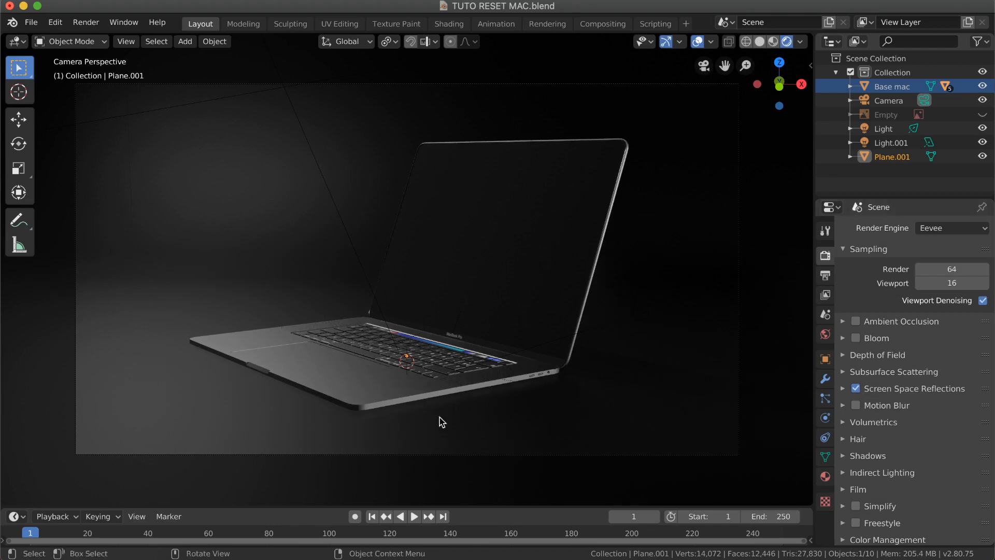
pyautogui.scroll(8, 539, 395)
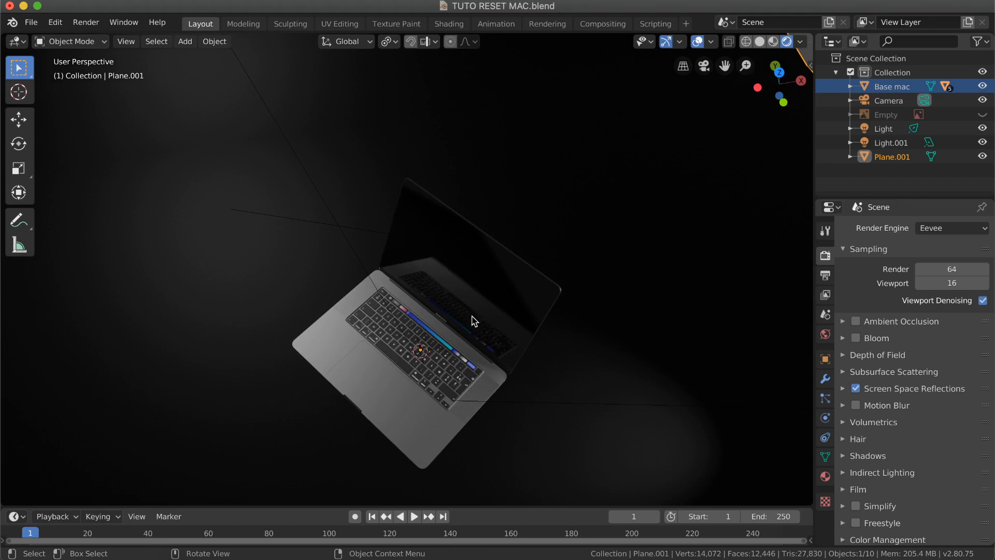
pyautogui.click(704, 66)
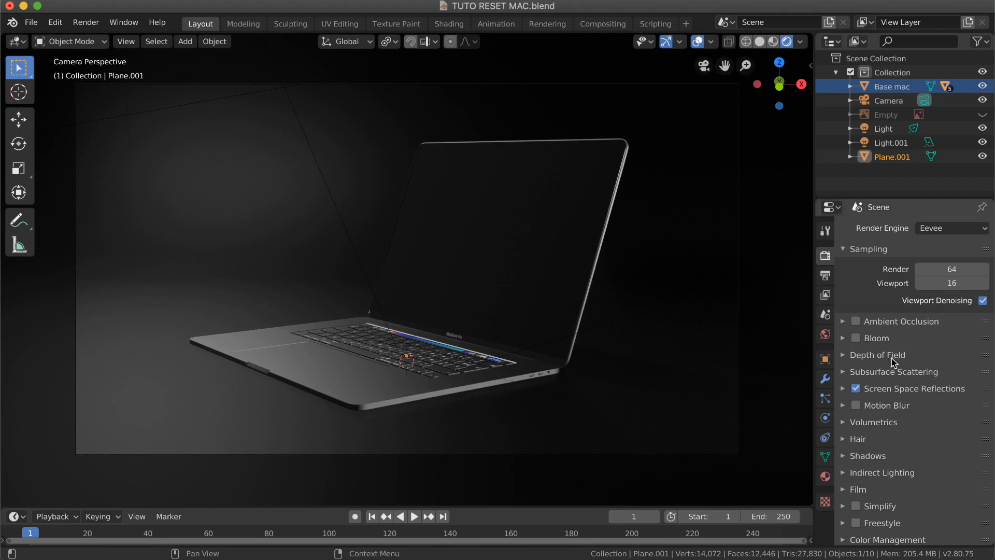
# Try the Refraction option of the Screen Space Reflections.
pyautogui.click(843, 389)
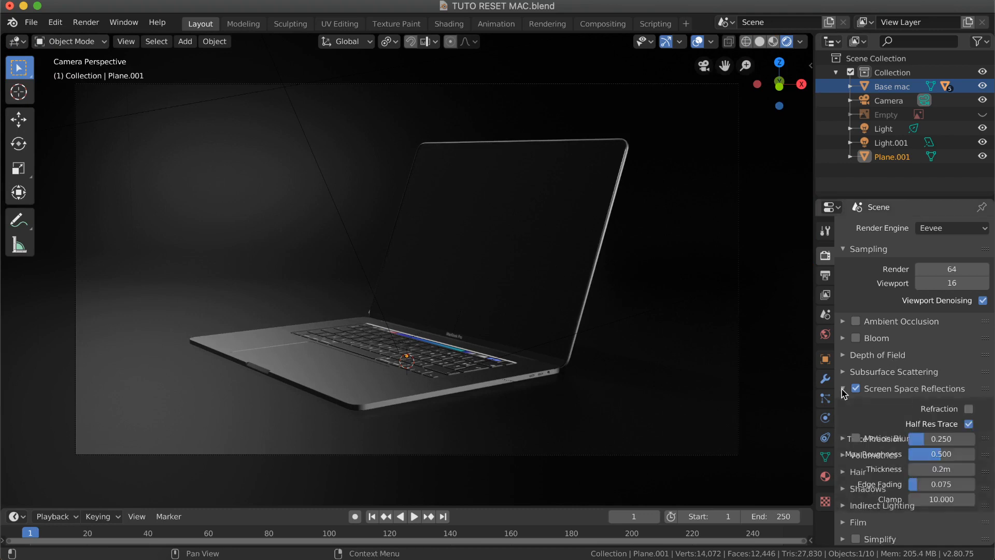
pyautogui.click(968, 409)
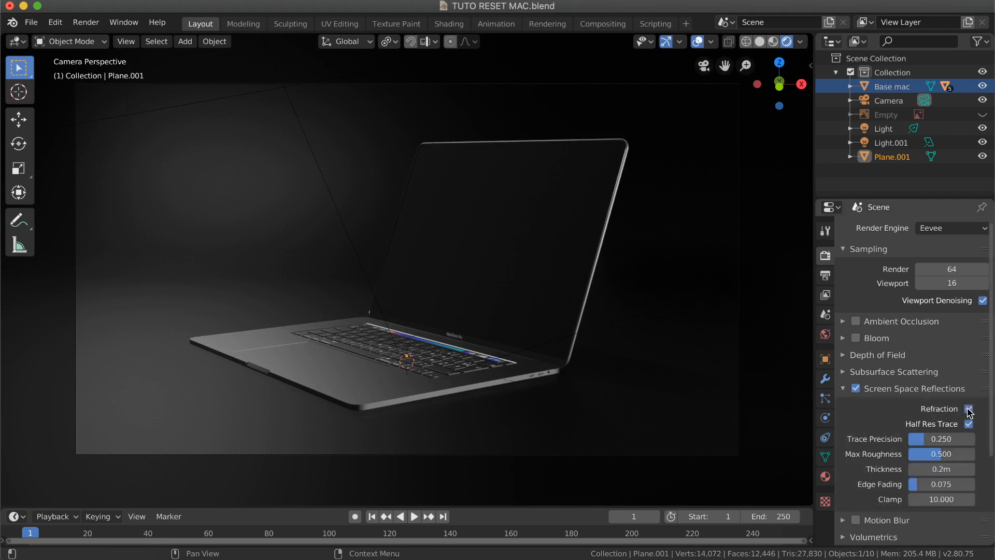
pyautogui.click(969, 409)
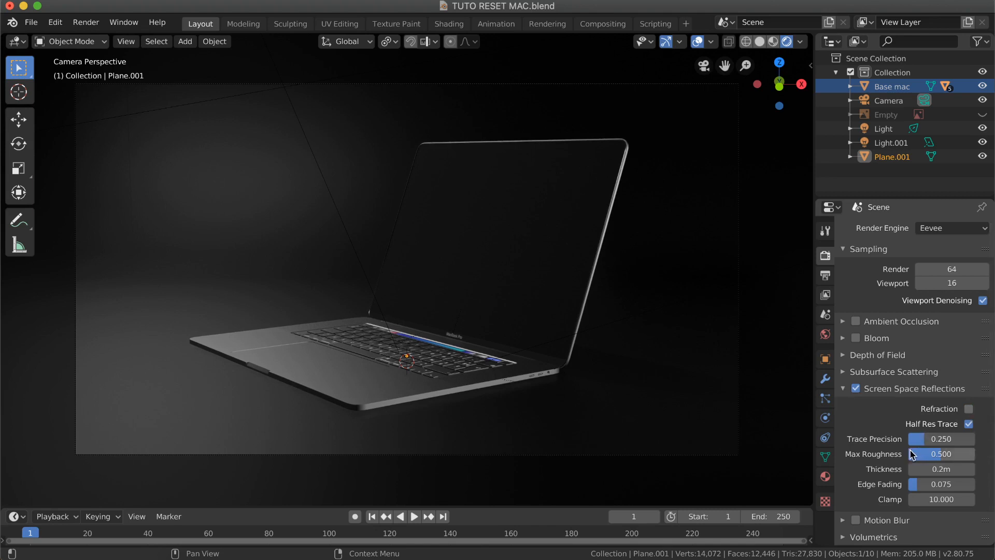
pyautogui.click(843, 390)
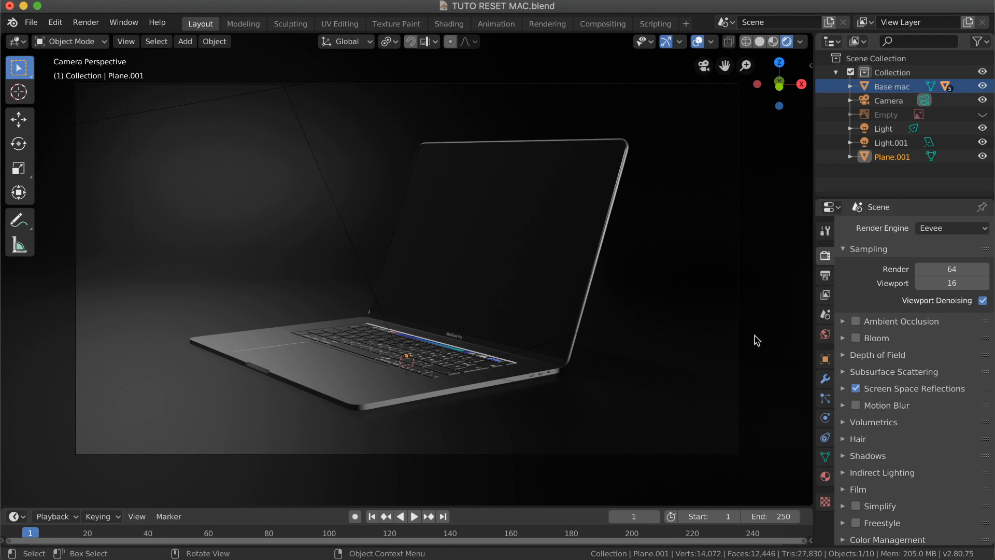
# Enable Soft Shadows and High Bitdepth in the render's shadow settings.
pyautogui.click(848, 456)
pyautogui.scroll(-4, 862, 468)
pyautogui.click(968, 459)
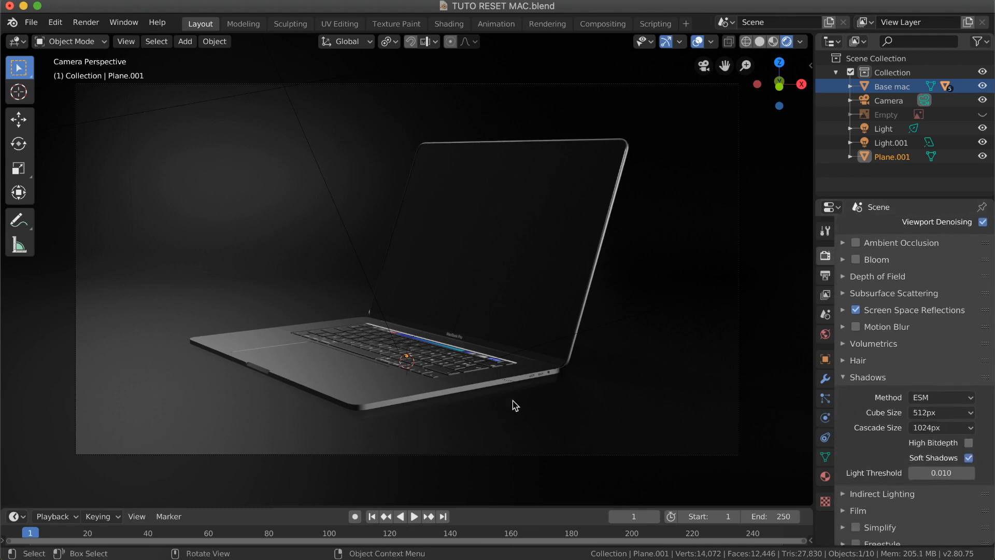
pyautogui.click(968, 443)
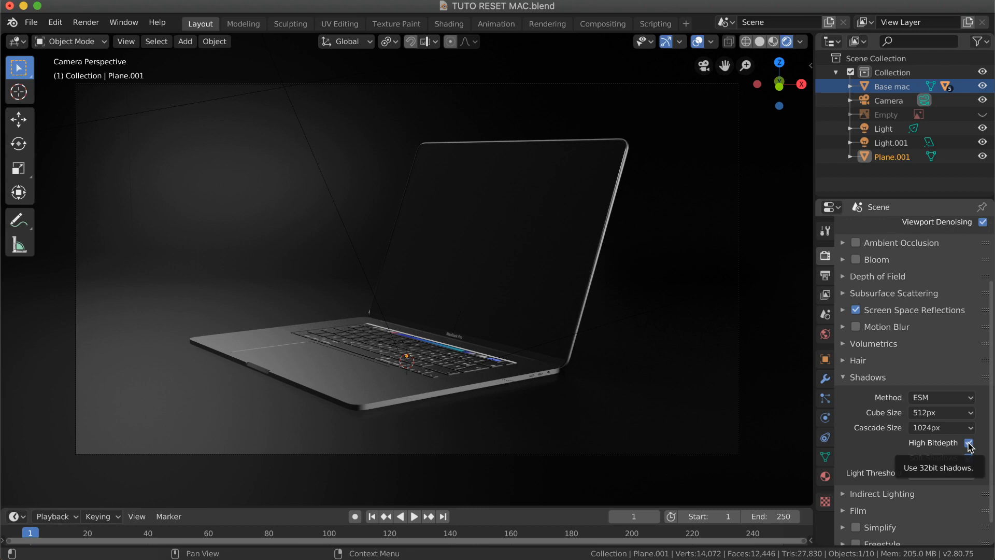
# Try the render's shadows without High Bitdepth and collapse the Shadows settings.
pyautogui.click(969, 443)
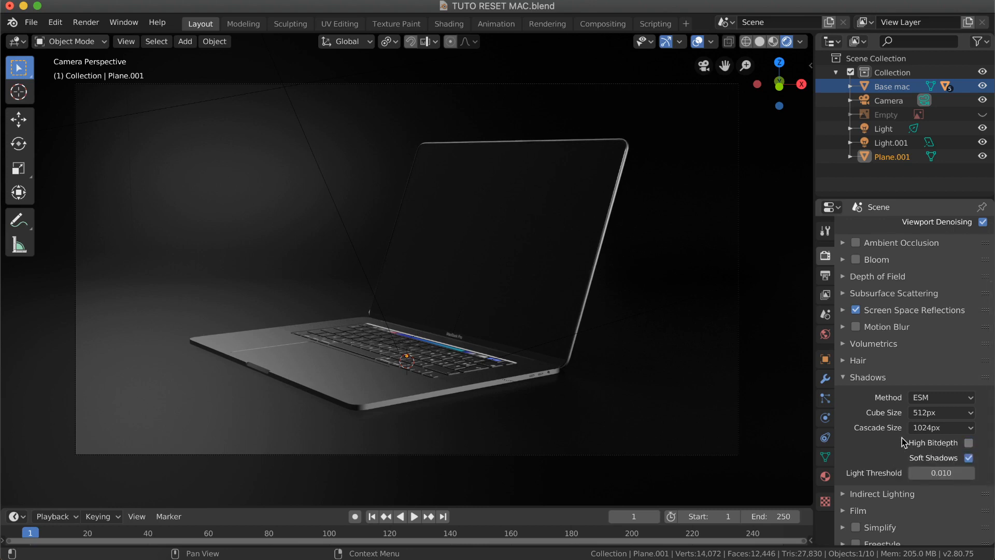
pyautogui.click(846, 382)
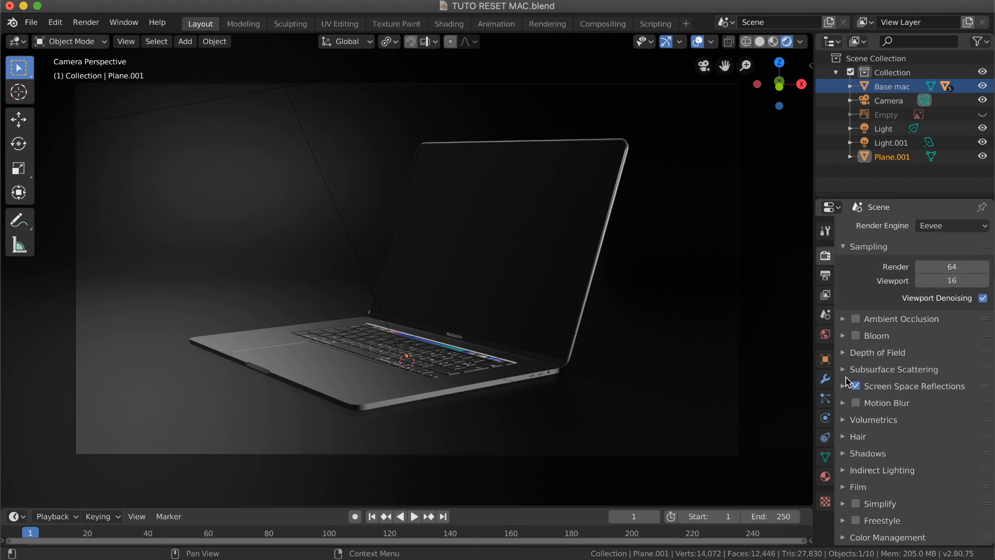
# Try a Roughness of 0.000 on the backdrop material and raise the value again to blur the reflections.
pyautogui.click(825, 477)
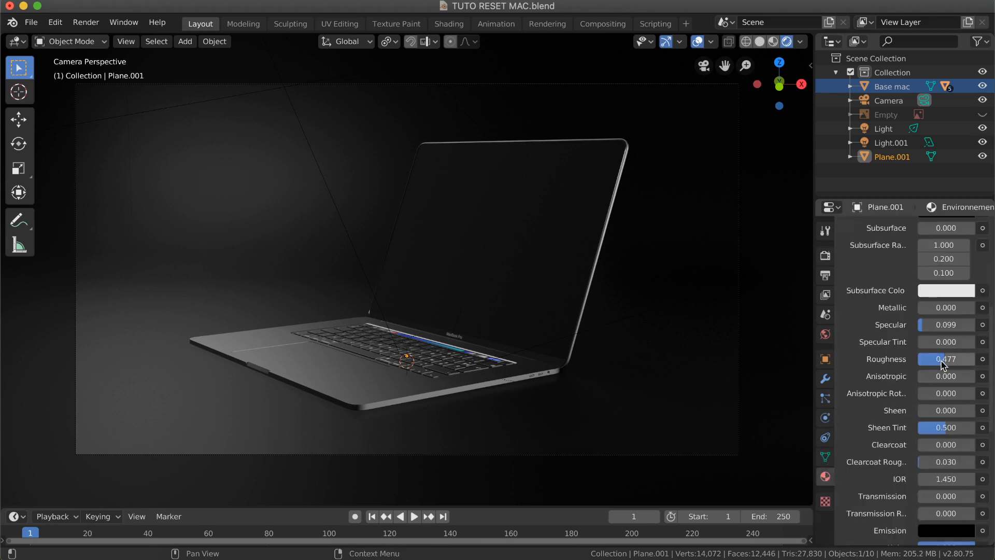
pyautogui.moveTo(946, 359); pyautogui.dragTo(918, 359)
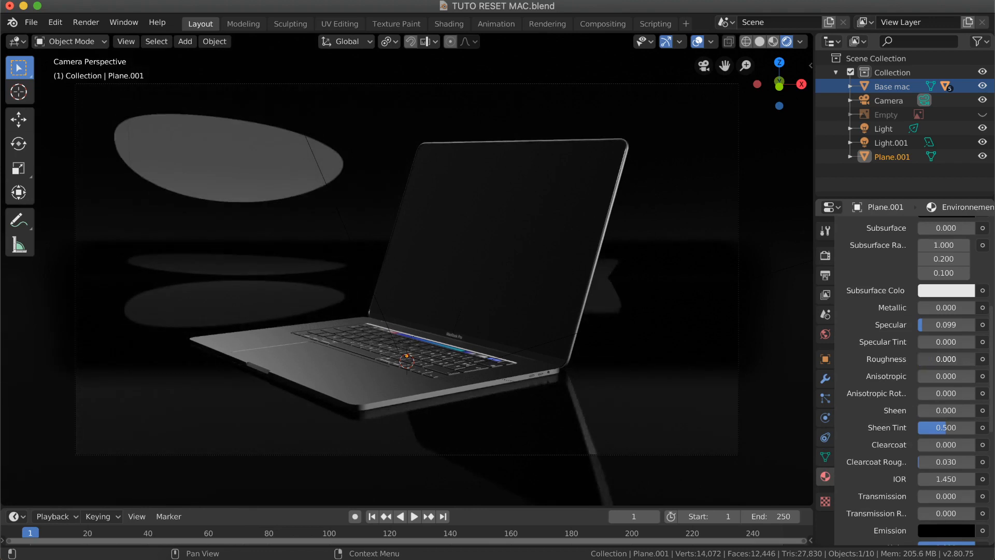
pyautogui.moveTo(918, 358); pyautogui.dragTo(939, 359)
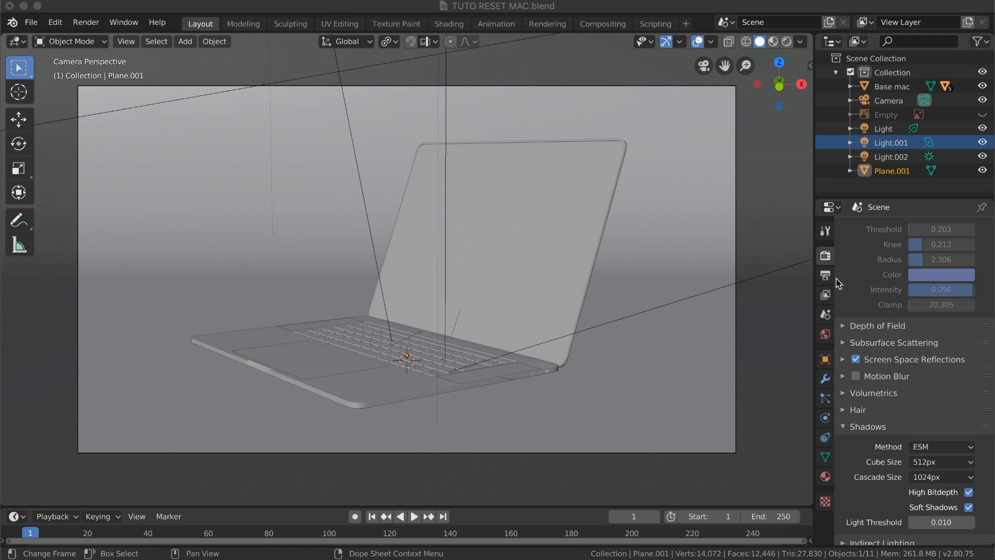
# Check the rendered camera view, and examine the placement of the three lights around the backdrop in solid shading.
pyautogui.click(785, 41)
pyautogui.click(786, 42)
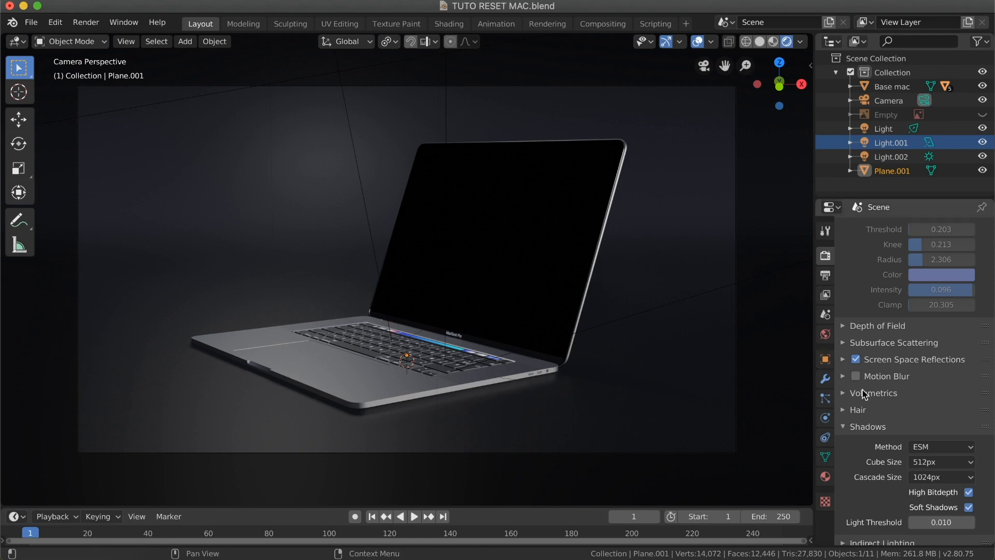
pyautogui.click(761, 40)
pyautogui.moveTo(546, 168); pyautogui.dragTo(534, 206, button='middle')
pyautogui.keyDown('ctrl'); pyautogui.scroll(-6, 534, 205); pyautogui.keyUp('ctrl')
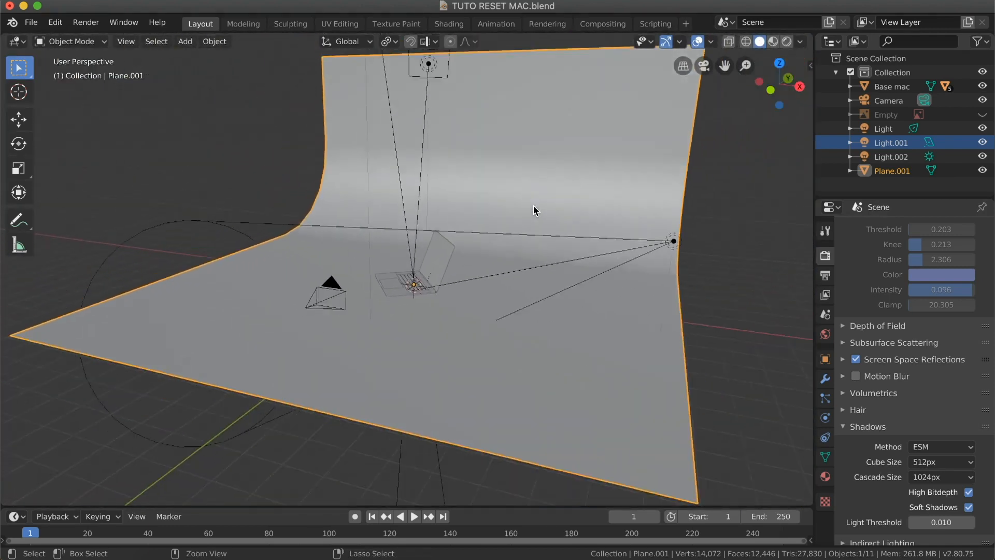
pyautogui.keyDown('ctrl'); pyautogui.scroll(-3, 533, 205); pyautogui.keyUp('ctrl')
pyautogui.hscroll(6, 534, 205)
pyautogui.keyDown('ctrl'); pyautogui.scroll(-2, 533, 205); pyautogui.keyUp('ctrl')
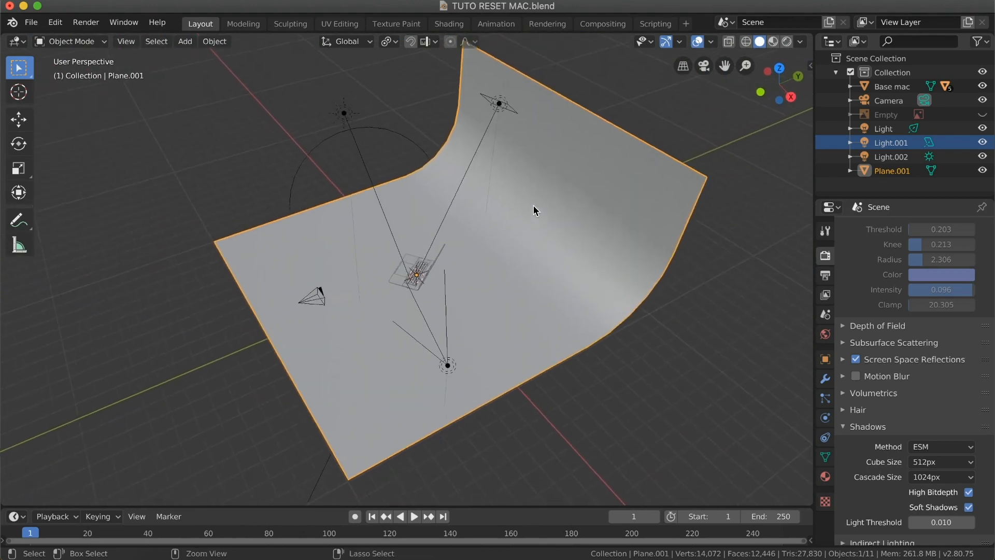
pyautogui.hscroll(8, 534, 205)
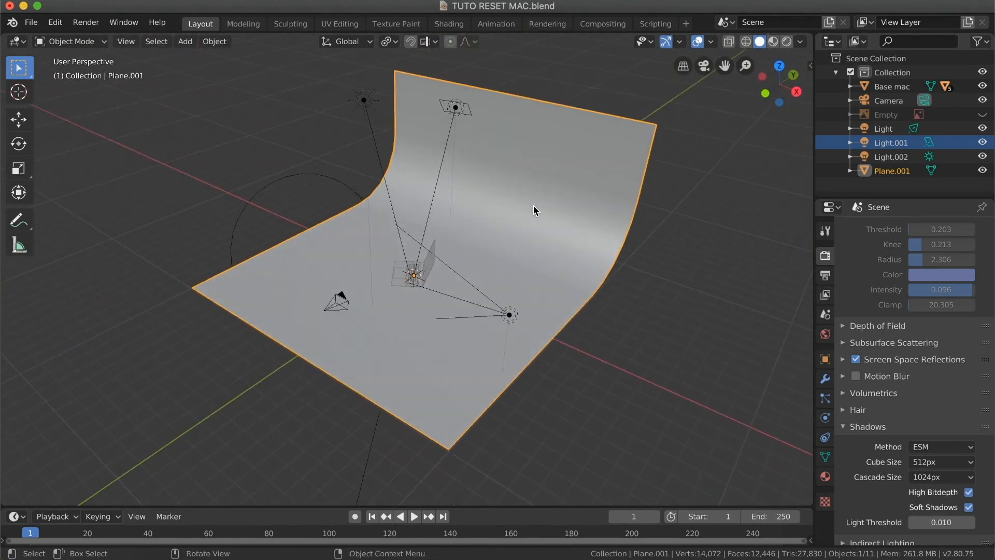
pyautogui.keyDown('ctrl'); pyautogui.scroll(3, 534, 205); pyautogui.keyUp('ctrl')
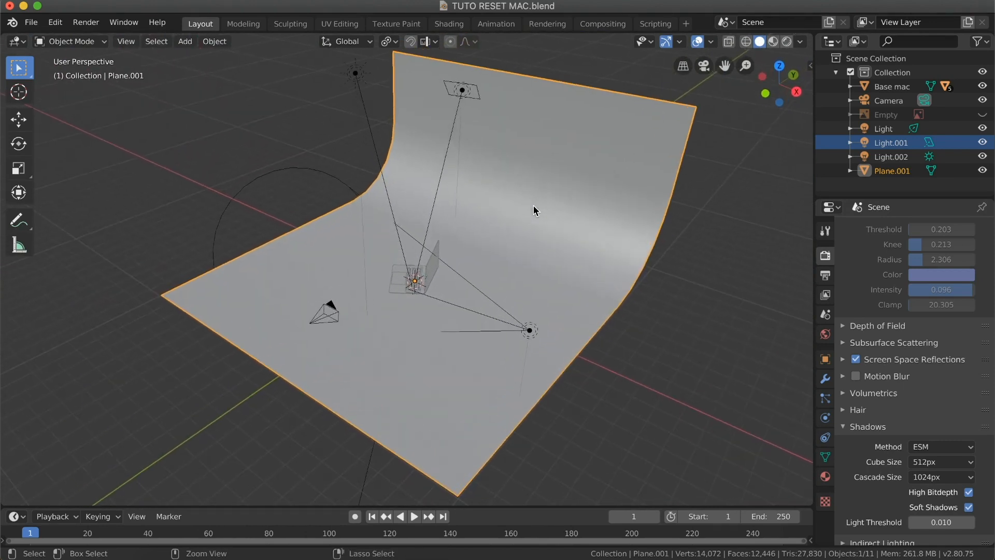
# Select the spot light and the area light Light.001 in turn, and examine how they are aimed at the laptop.
pyautogui.click(529, 334)
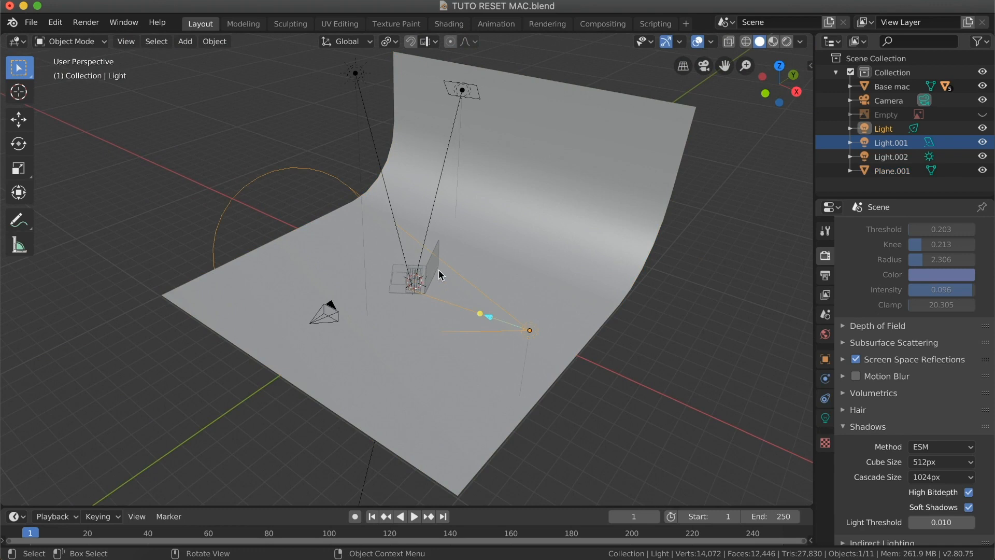
pyautogui.click(461, 91)
pyautogui.hscroll(-8, 455, 123)
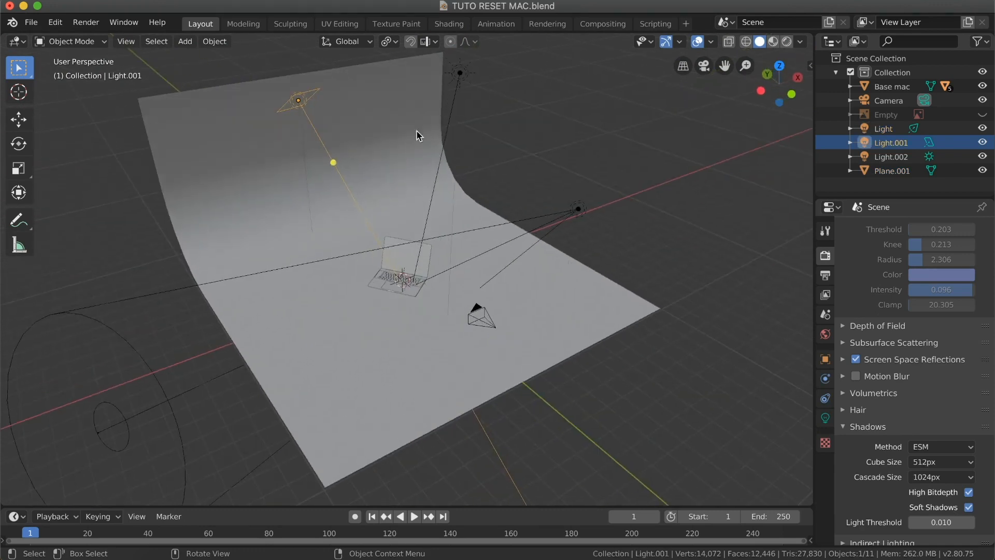
pyautogui.keyDown('ctrl'); pyautogui.scroll(3, 398, 130); pyautogui.keyUp('ctrl')
pyautogui.keyDown('ctrl'); pyautogui.scroll(-2, 397, 129); pyautogui.keyUp('ctrl')
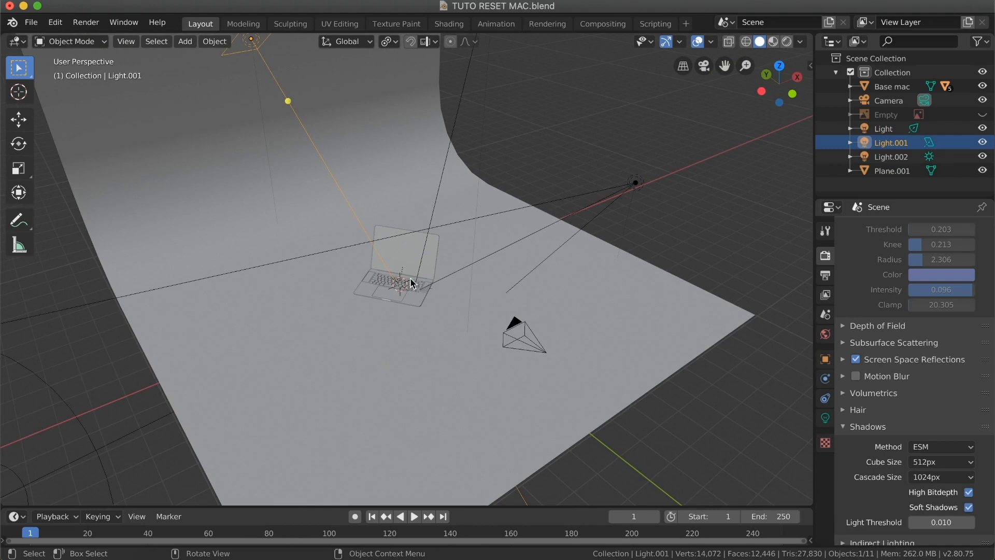
pyautogui.keyDown('shift'); pyautogui.scroll(3, 357, 263); pyautogui.keyUp('shift')
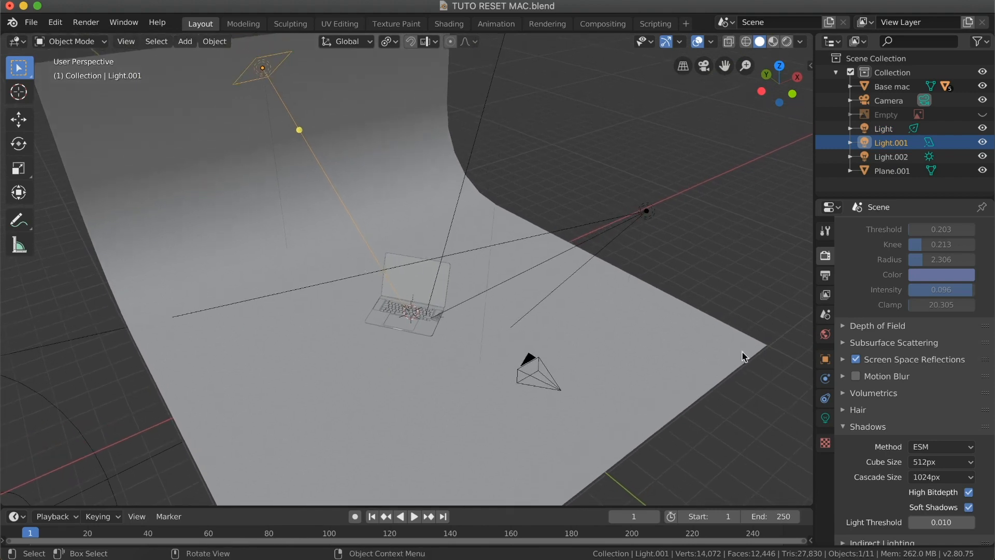
# Examine the light settings and orientation of the area light Light.001, and return to the camera view.
pyautogui.click(825, 418)
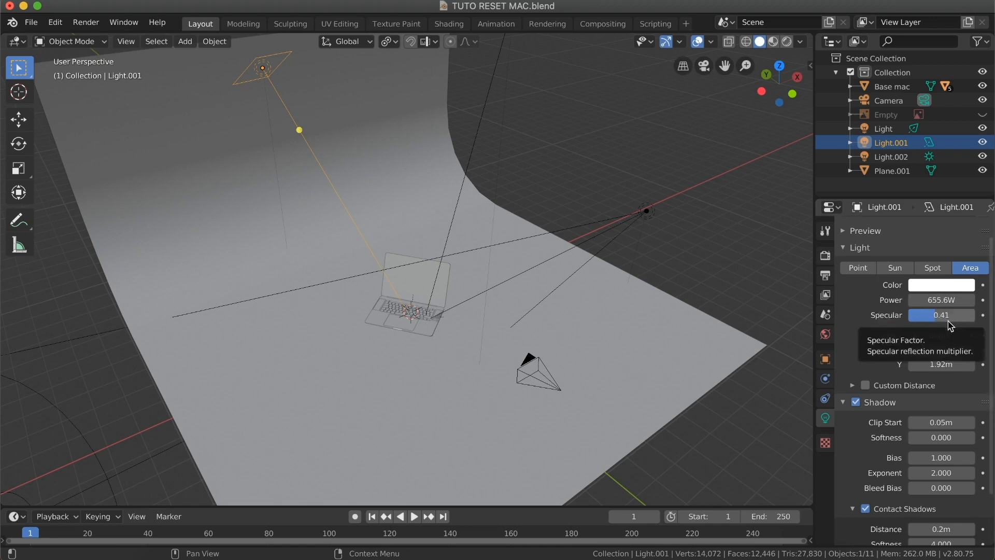
pyautogui.hscroll(-5, 698, 286)
pyautogui.hscroll(-3, 698, 285)
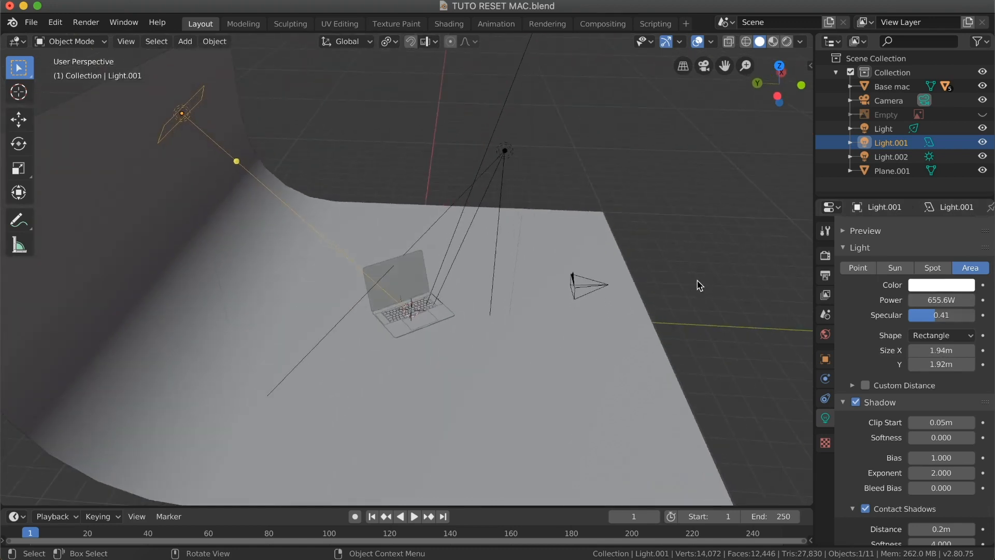
pyautogui.scroll(3, 698, 286)
pyautogui.hscroll(5, 698, 285)
pyautogui.scroll(2, 698, 285)
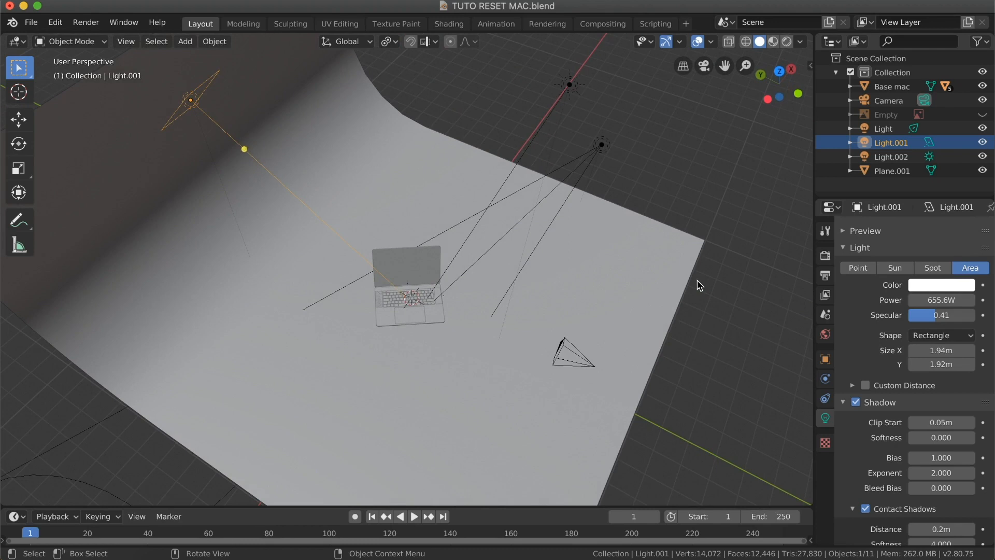
pyautogui.click(704, 66)
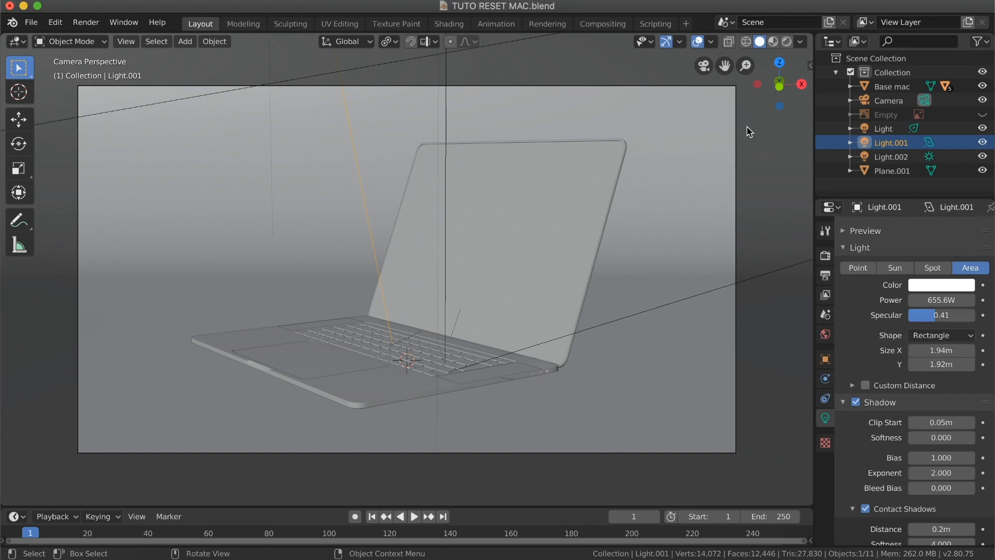
# Compare the rendered laptop with Light.002 hidden and shown, and inspect this sun light's color and settings.
pyautogui.click(789, 42)
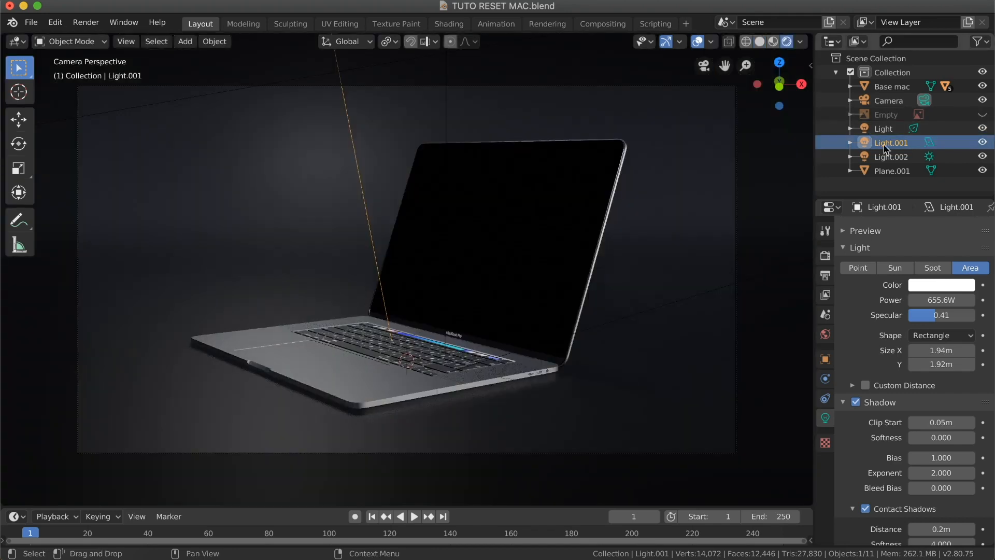
pyautogui.click(983, 157)
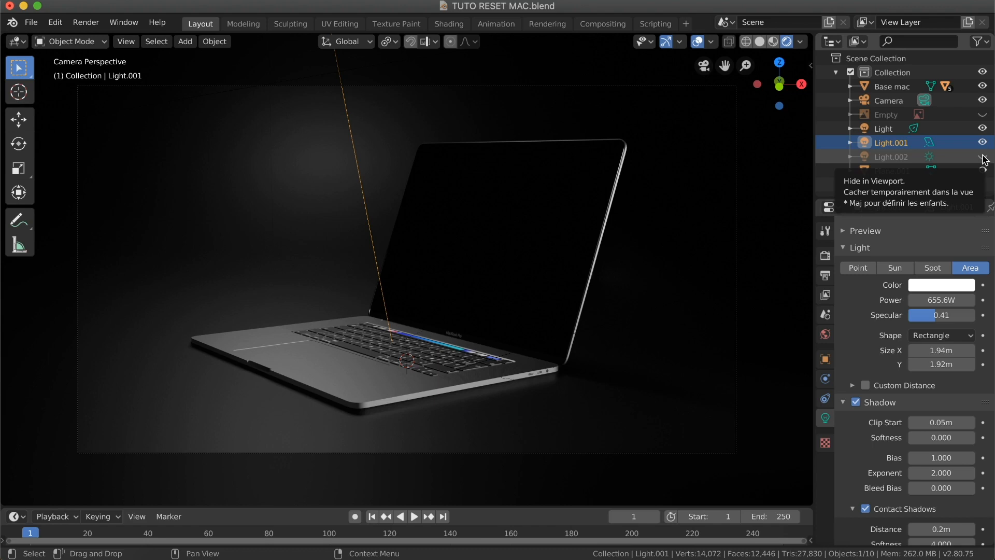
pyautogui.click(983, 157)
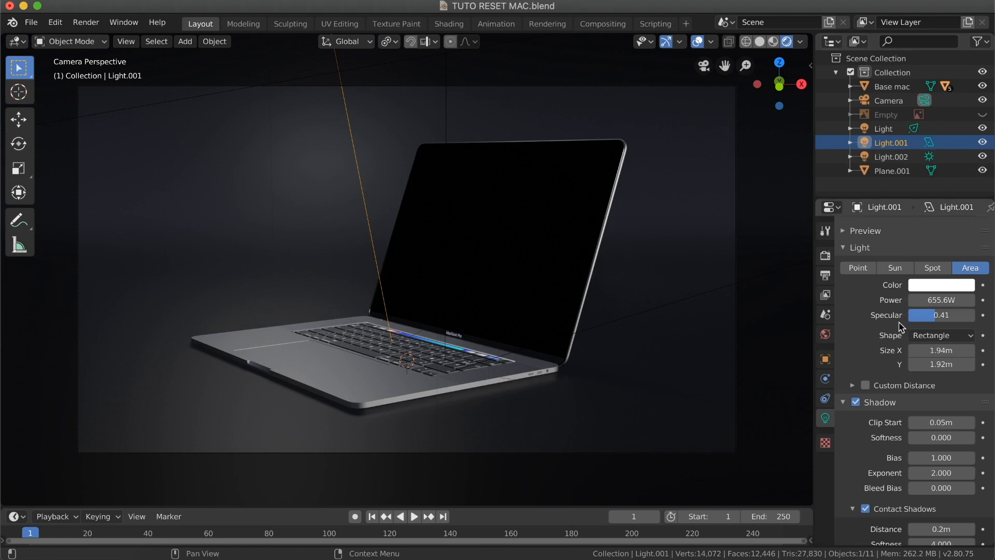
pyautogui.click(886, 158)
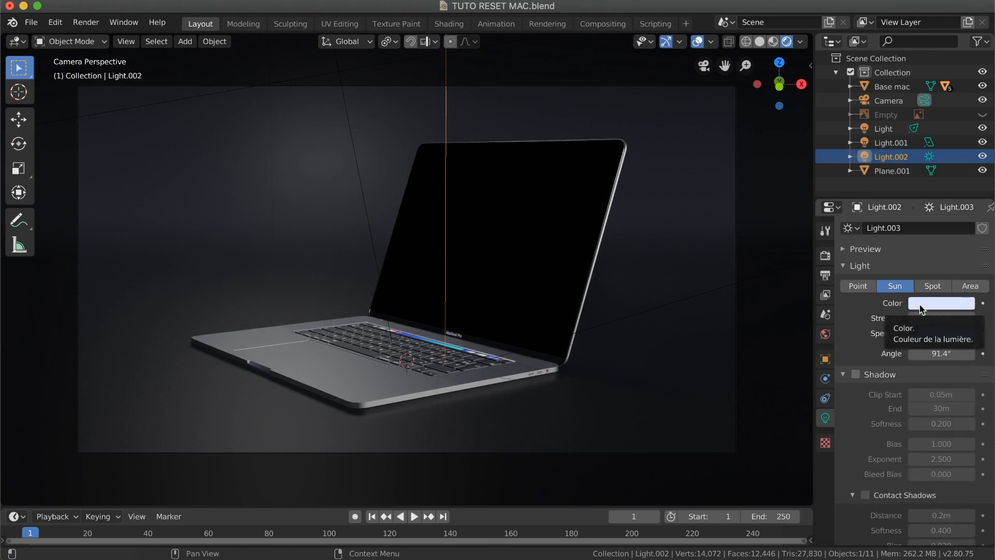
pyautogui.click(921, 306)
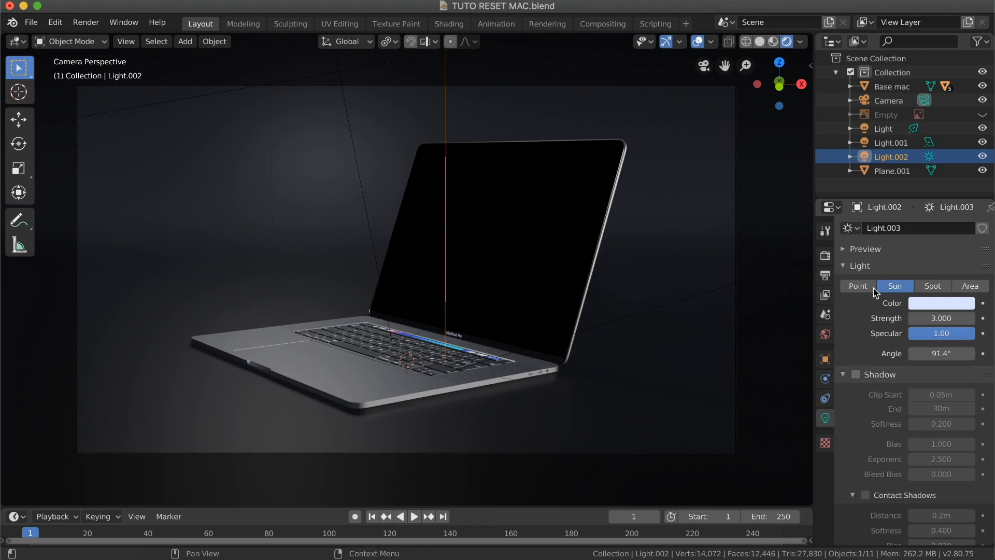
# Compare the contribution of Light, Light.001 and Light.002 by hiding each one in turn and showing it again.
pyautogui.click(894, 145)
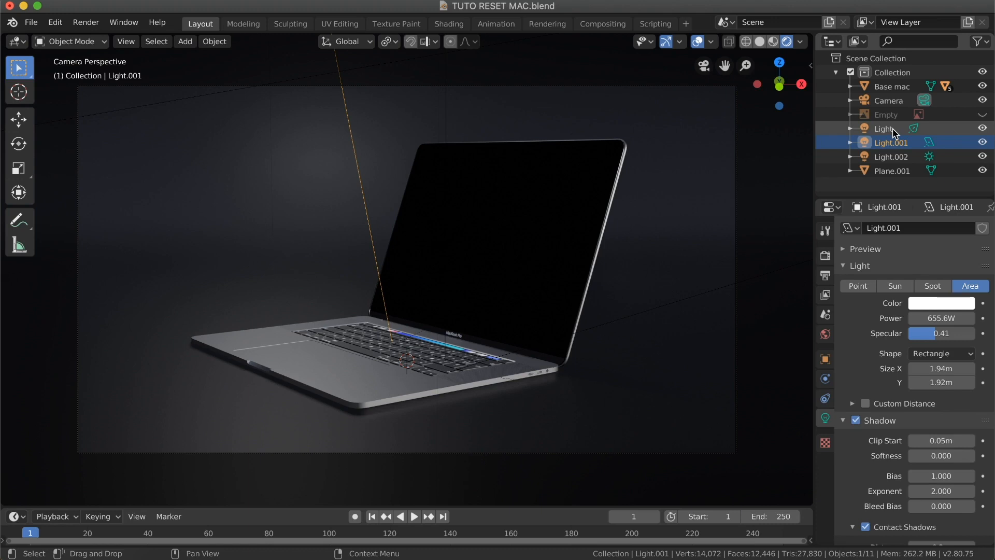
pyautogui.click(892, 129)
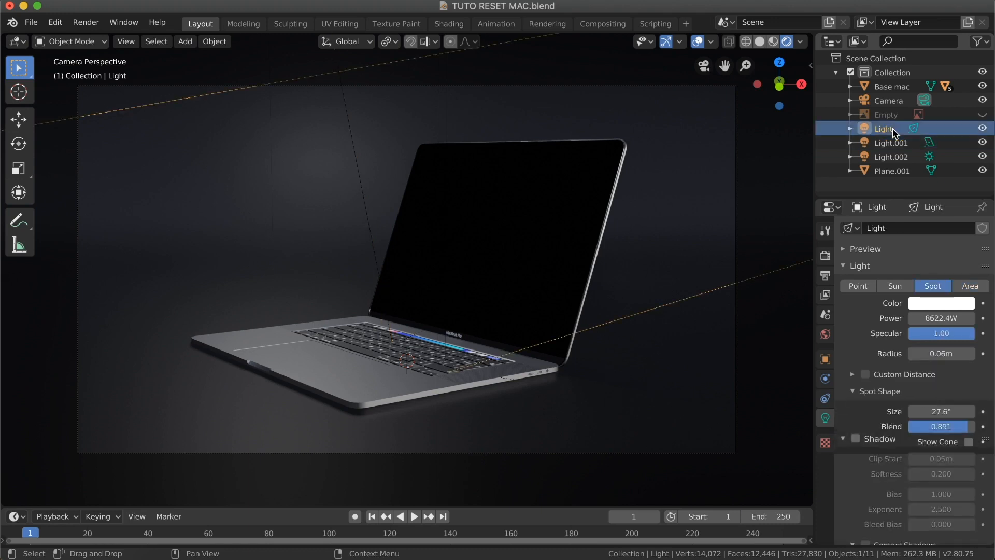
pyautogui.click(983, 130)
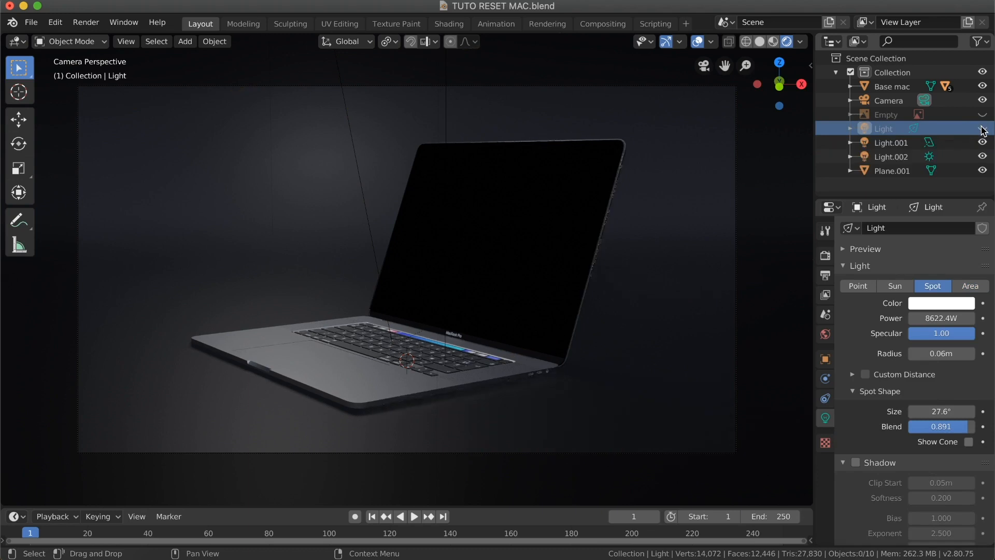
pyautogui.click(984, 129)
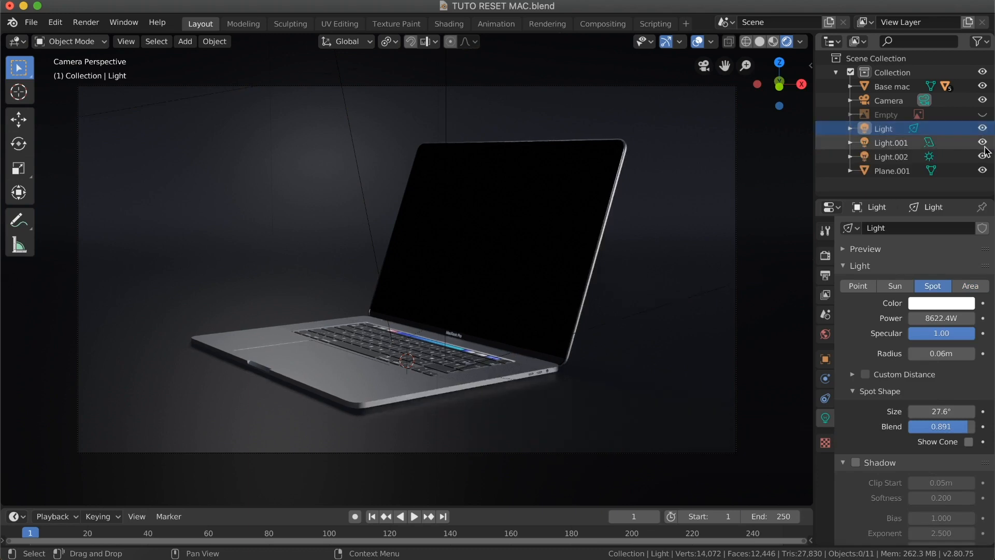
pyautogui.click(984, 143)
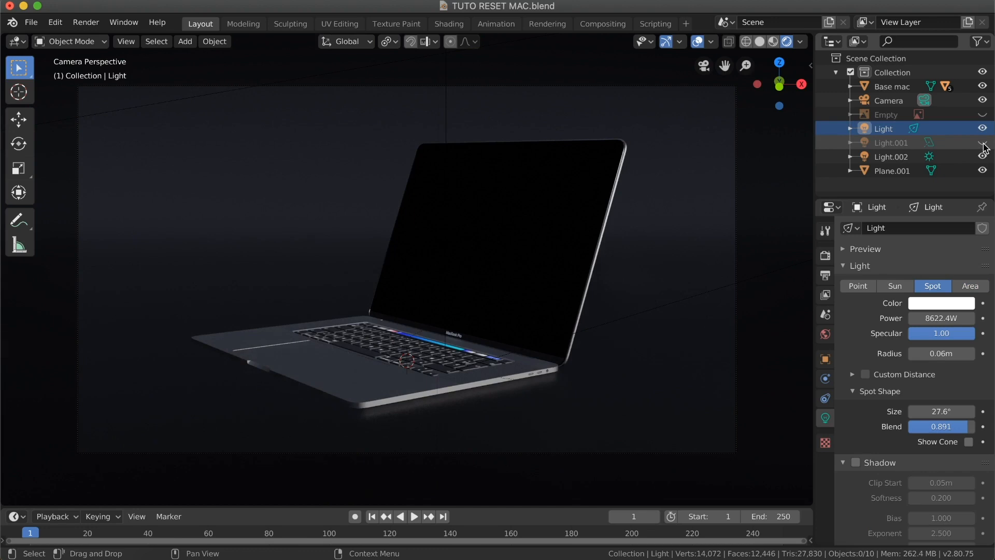
pyautogui.click(983, 144)
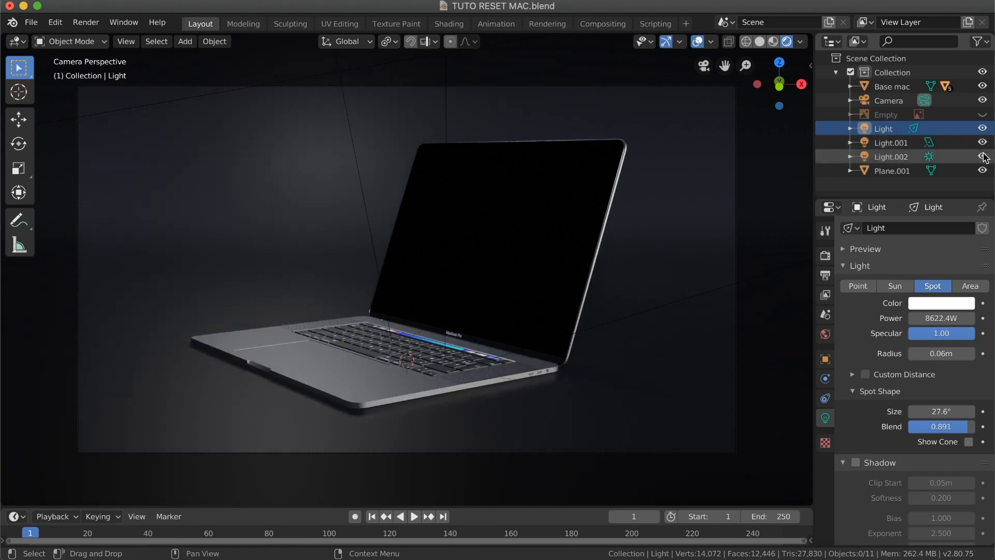
pyautogui.click(984, 157)
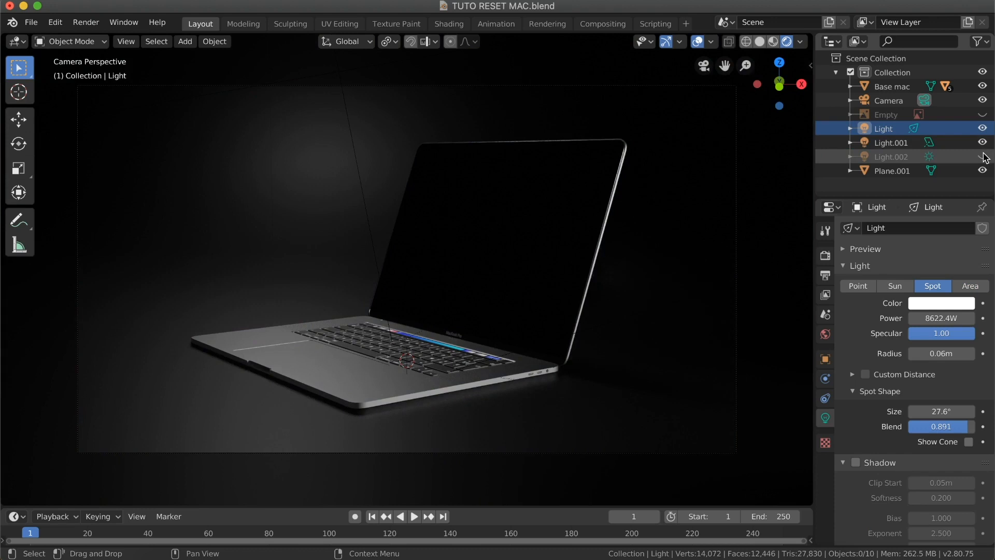
pyautogui.click(983, 157)
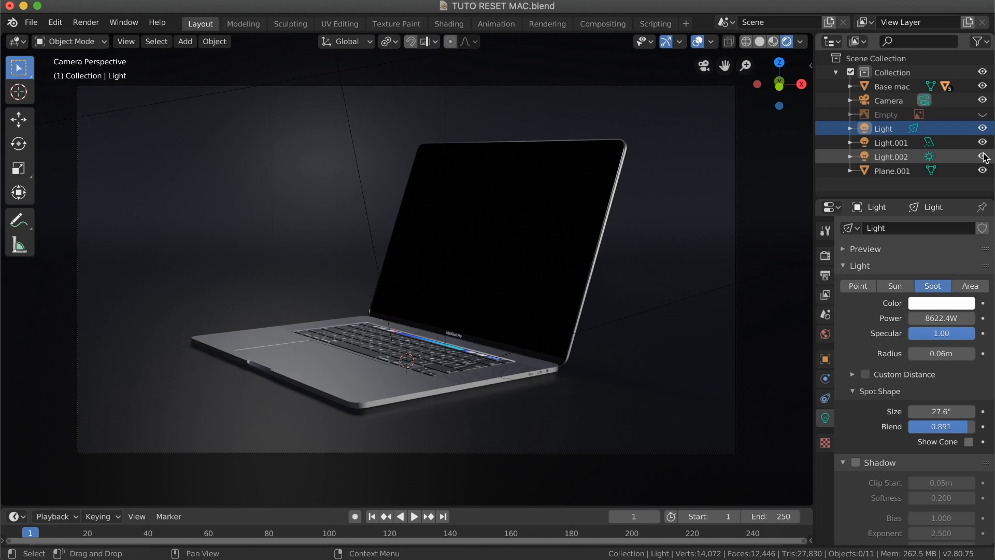
# Select the backdrop plane and examine the surface settings of its Environnement material.
pyautogui.click(682, 370)
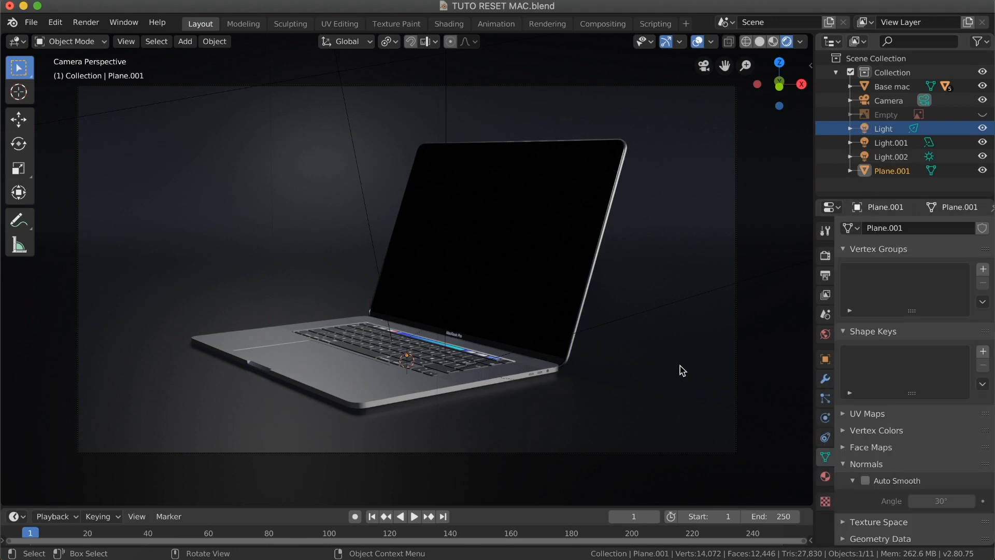
pyautogui.click(826, 477)
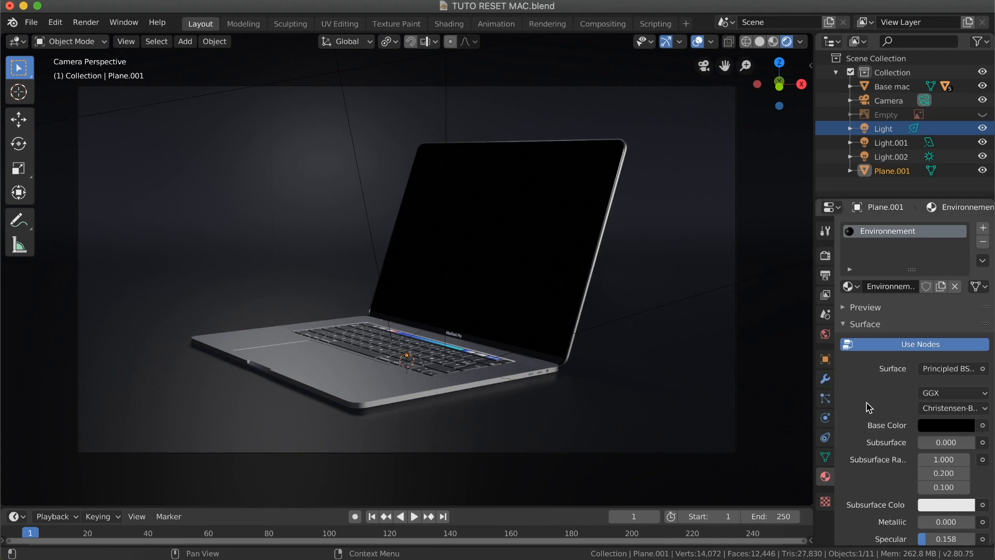
pyautogui.scroll(-2, 869, 407)
pyautogui.scroll(-1, 869, 407)
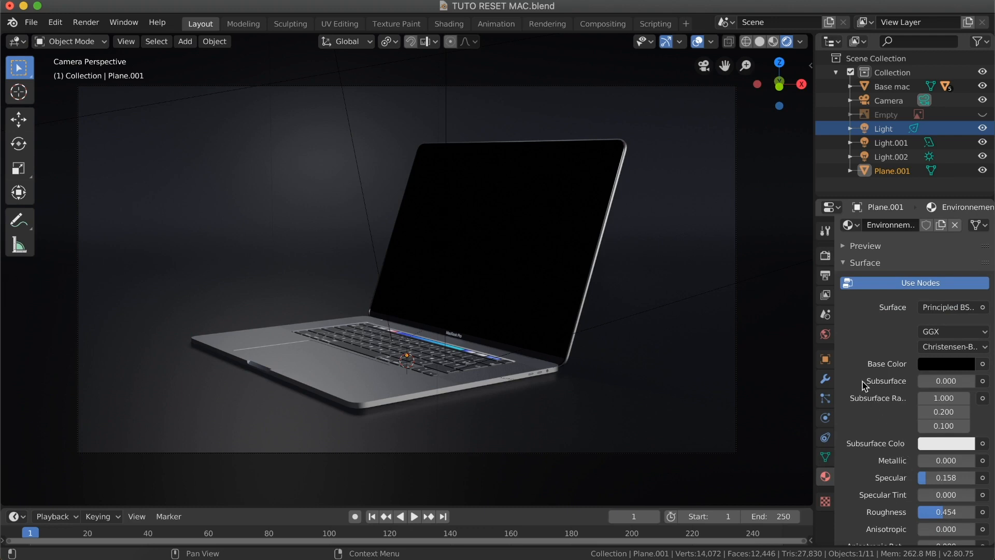
# Review the lights' settings, and compare the laptop's shadow with Contact Shadows of Light.001 off and on.
pyautogui.click(892, 158)
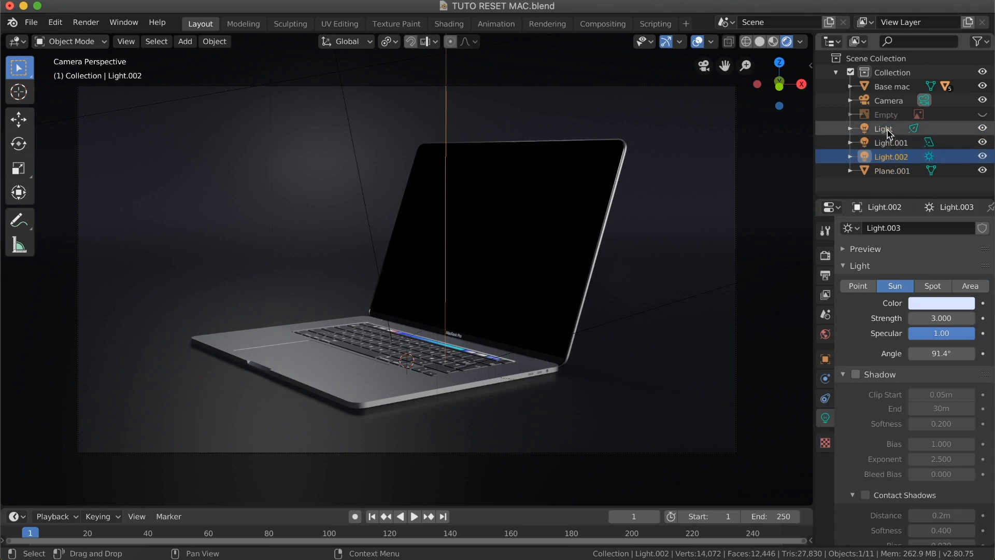
pyautogui.click(887, 130)
pyautogui.click(890, 144)
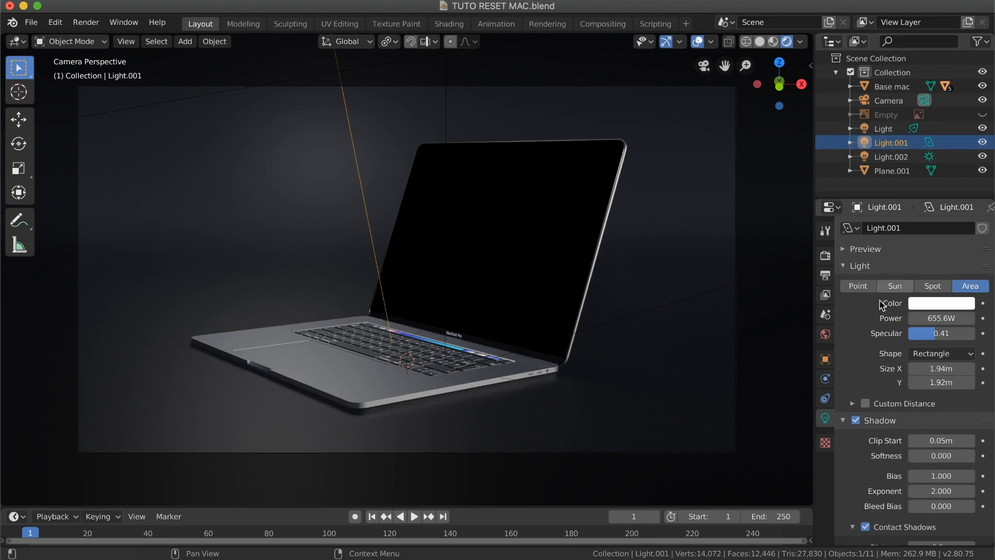
pyautogui.scroll(-3, 871, 339)
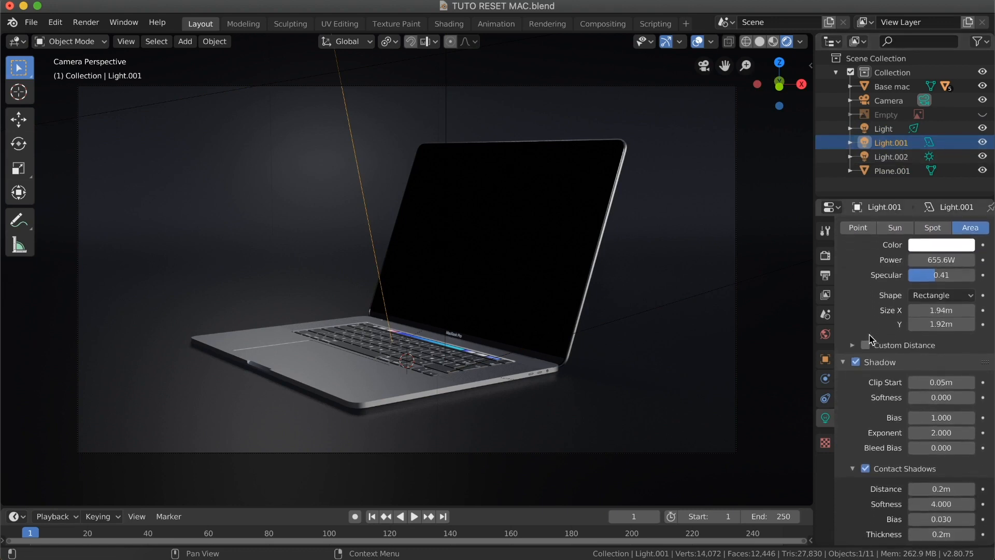
pyautogui.scroll(-1, 871, 340)
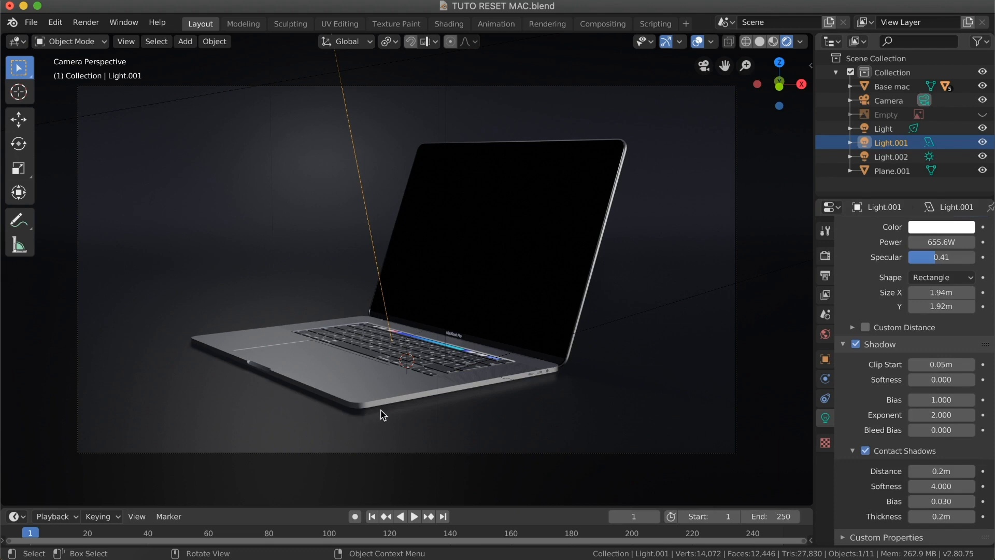
pyautogui.click(866, 451)
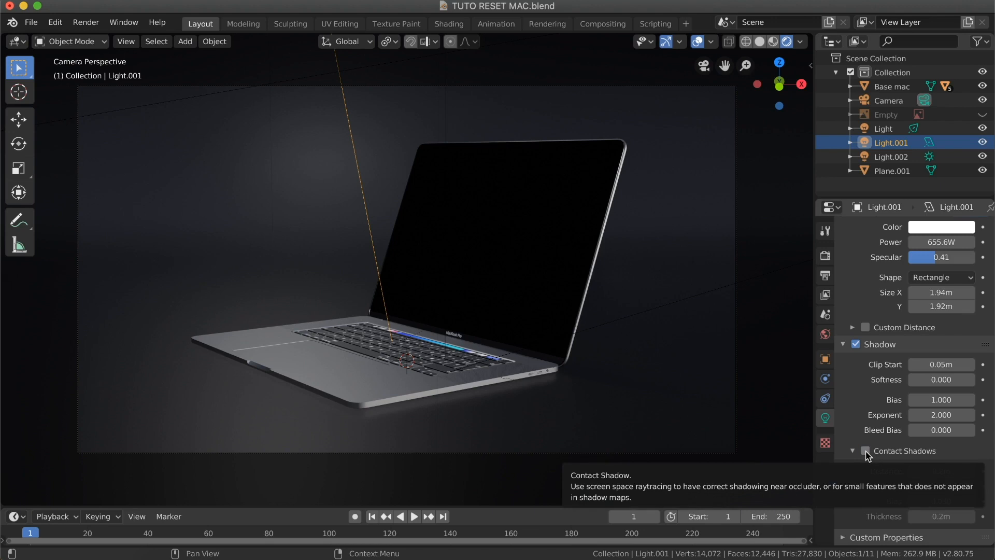
pyautogui.click(865, 451)
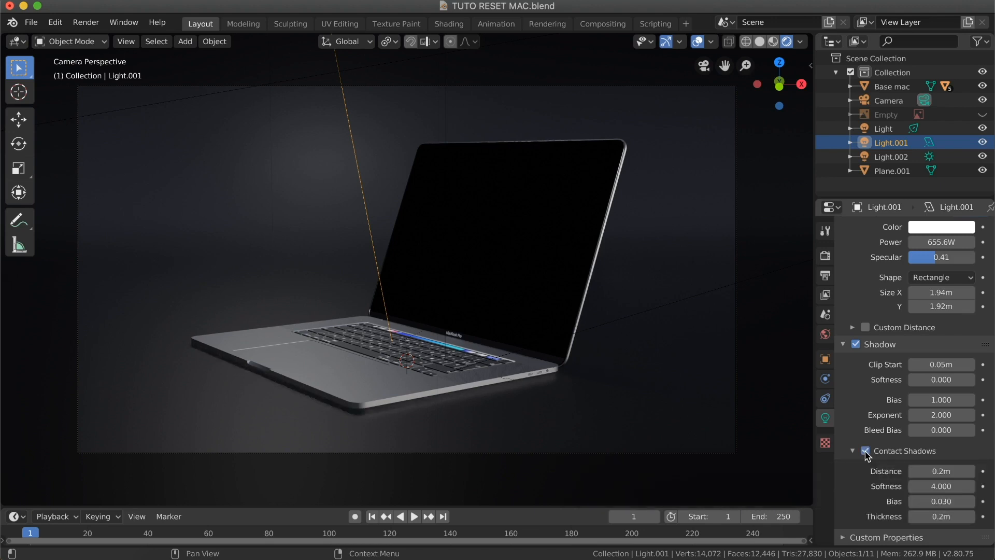